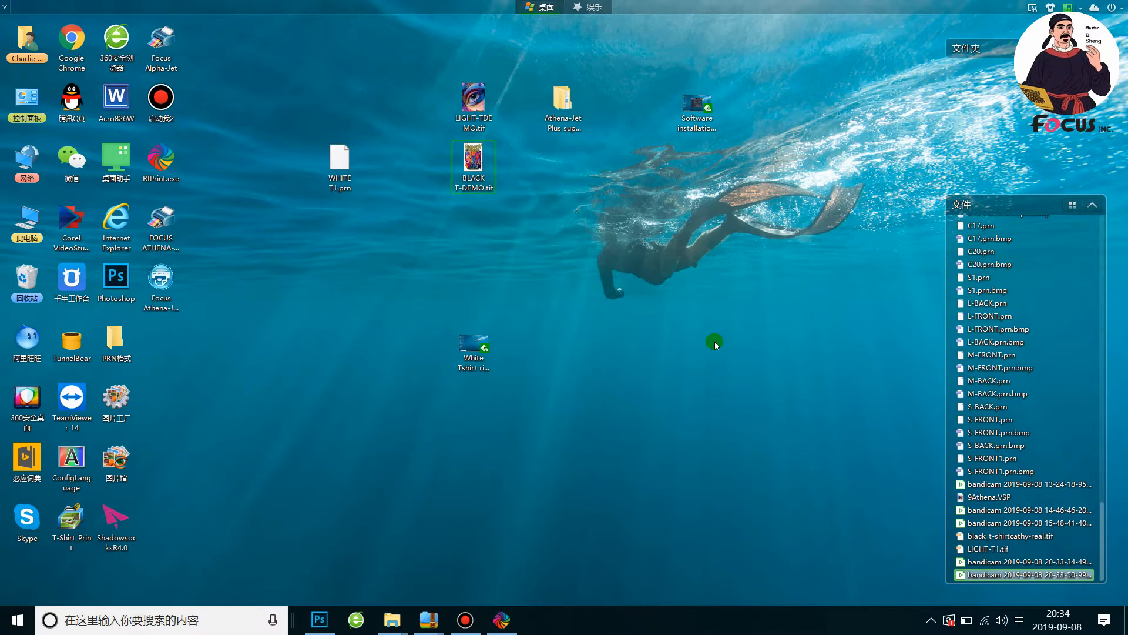
Open BLACK T-DEMO.tif from the desktop in the photo viewer, inspect the artwork up close, and close it
double_click(473, 162)
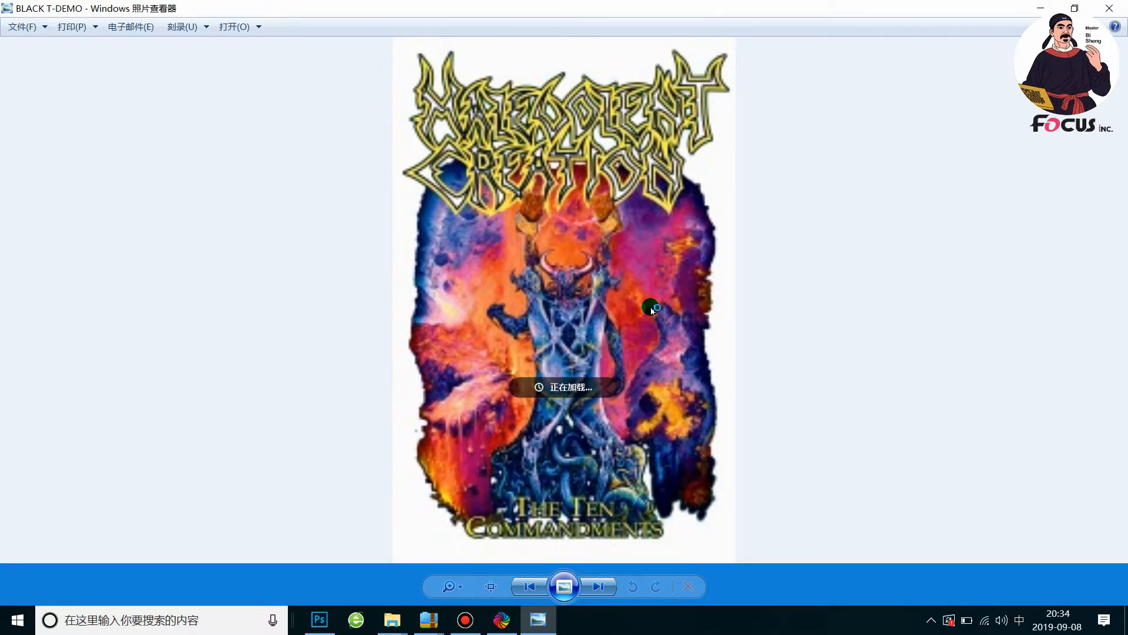
scroll(650, 306, "up", 1)
scroll(651, 307, "down", 1)
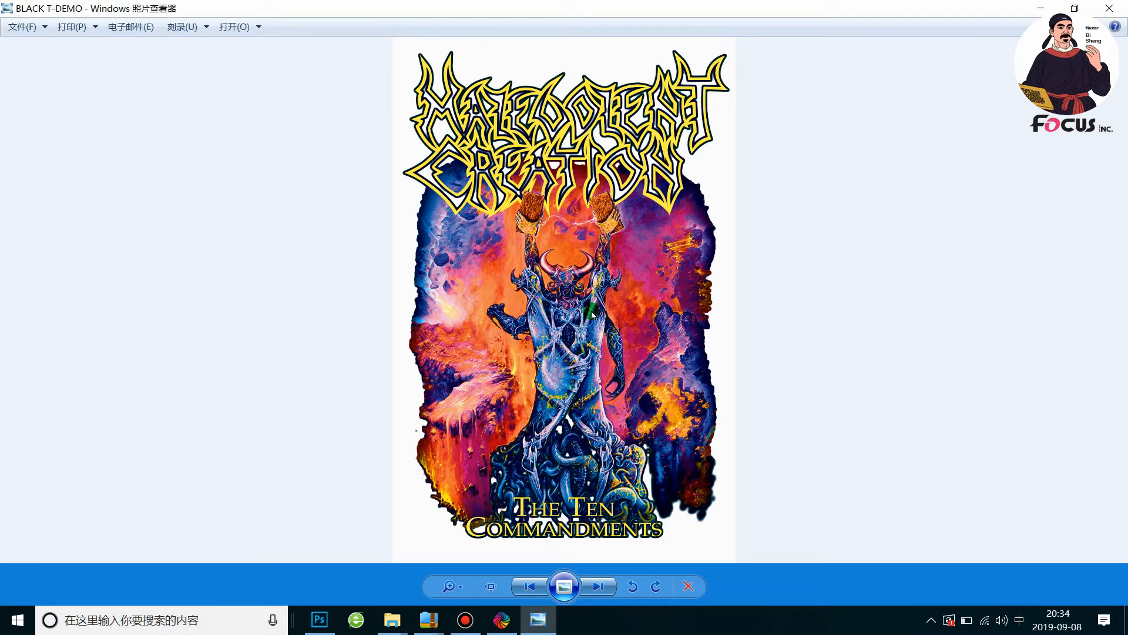
scroll(592, 314, "up", 1)
scroll(592, 315, "down", 1)
scroll(593, 314, "up", 1)
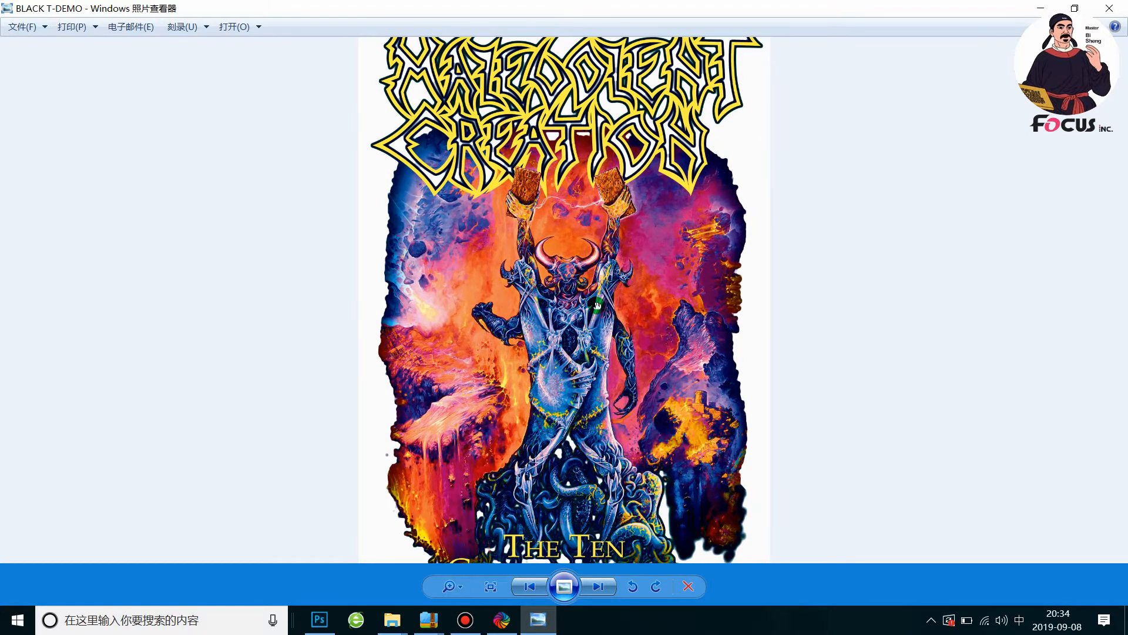
scroll(597, 305, "up", 1)
scroll(598, 306, "down", 2)
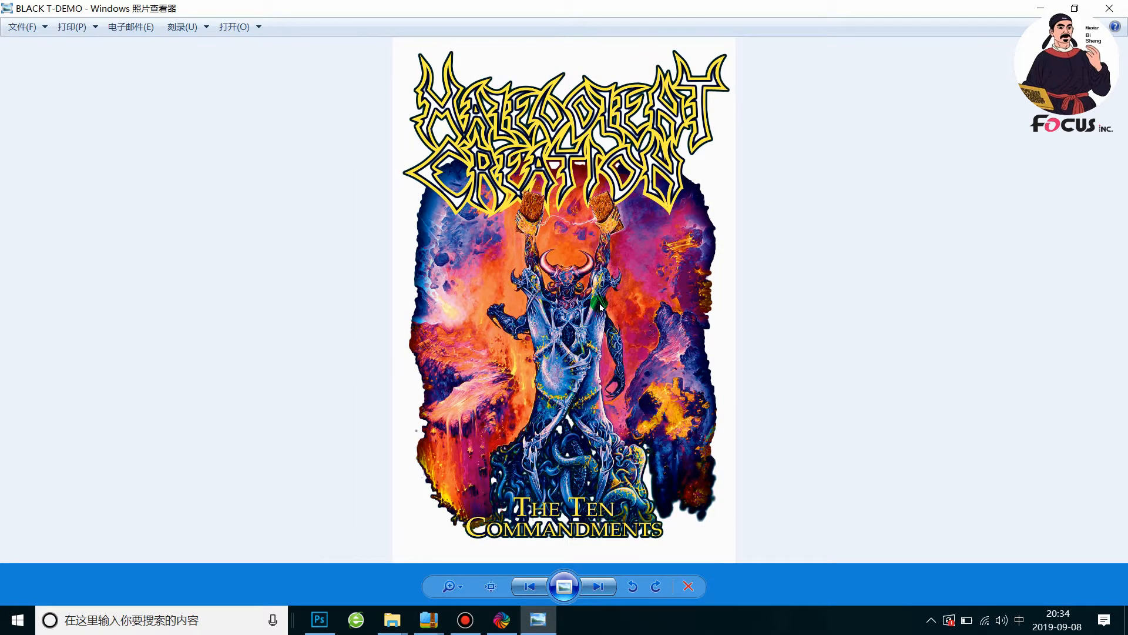
scroll(592, 307, "up", 1)
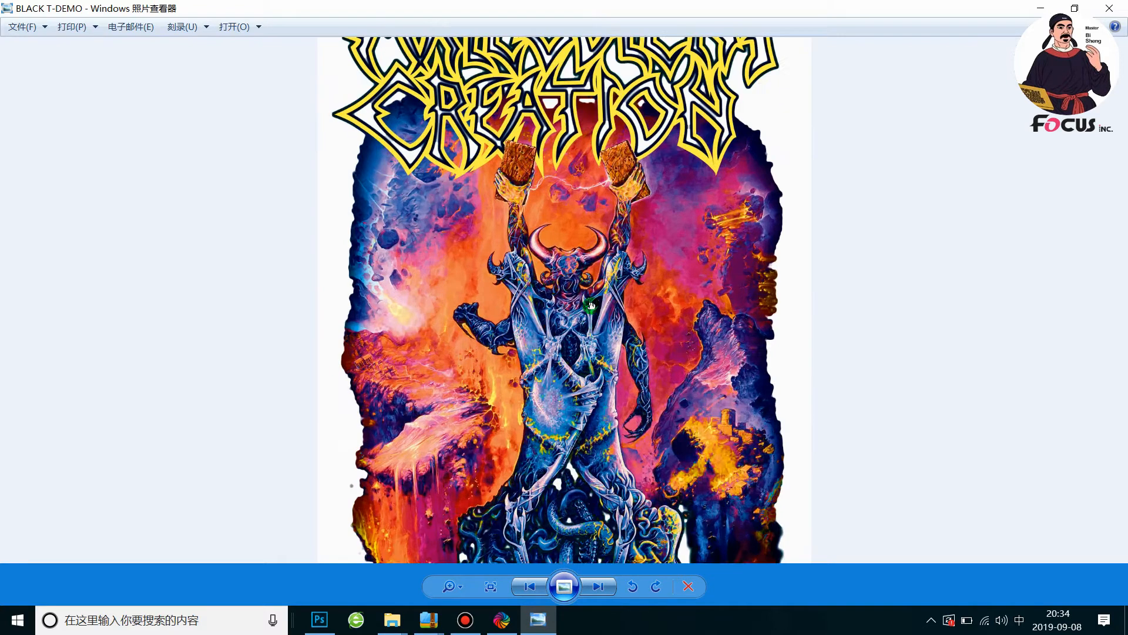
left_click(1110, 8)
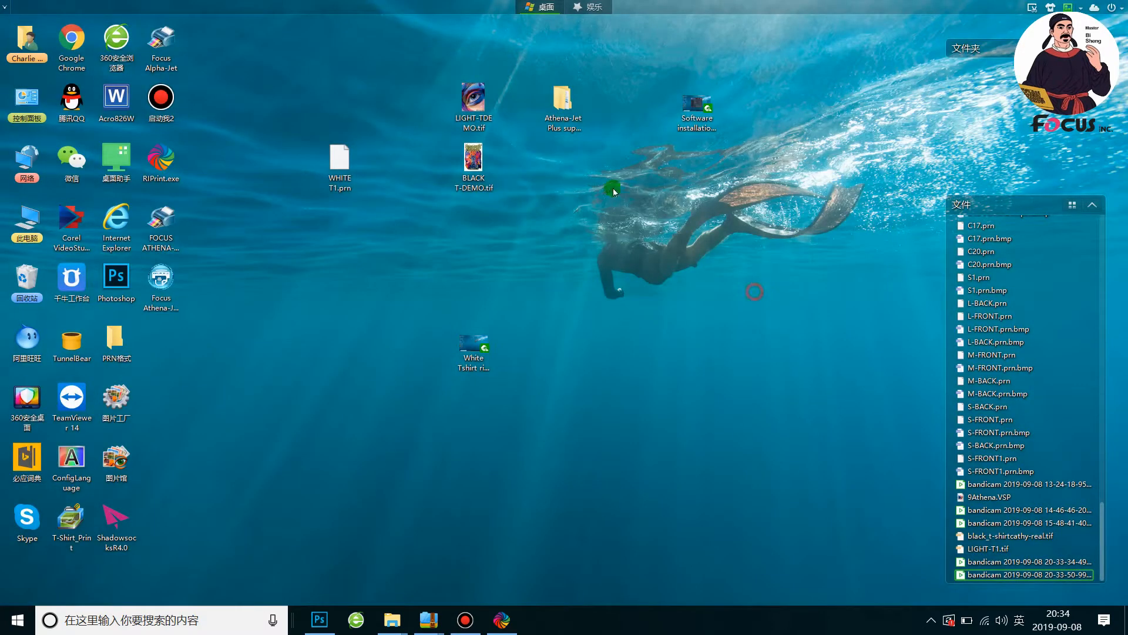
Switch to Photoshop, close the open document and load BLACK T-DEMO.tif from the desktop into a maximized window
left_click(483, 165)
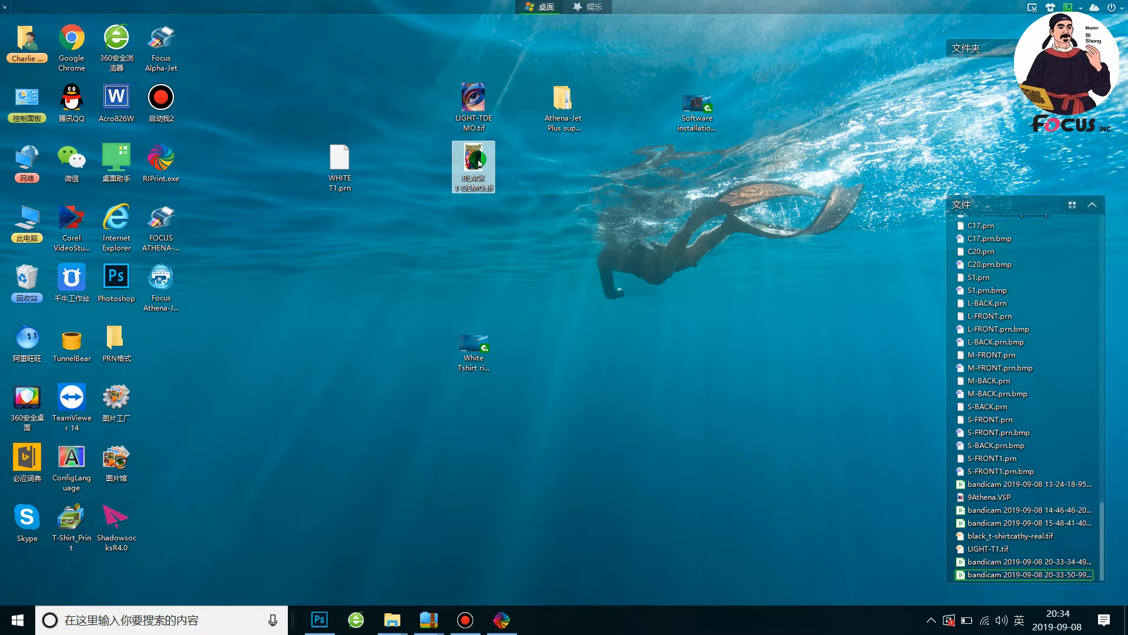
left_click(320, 620)
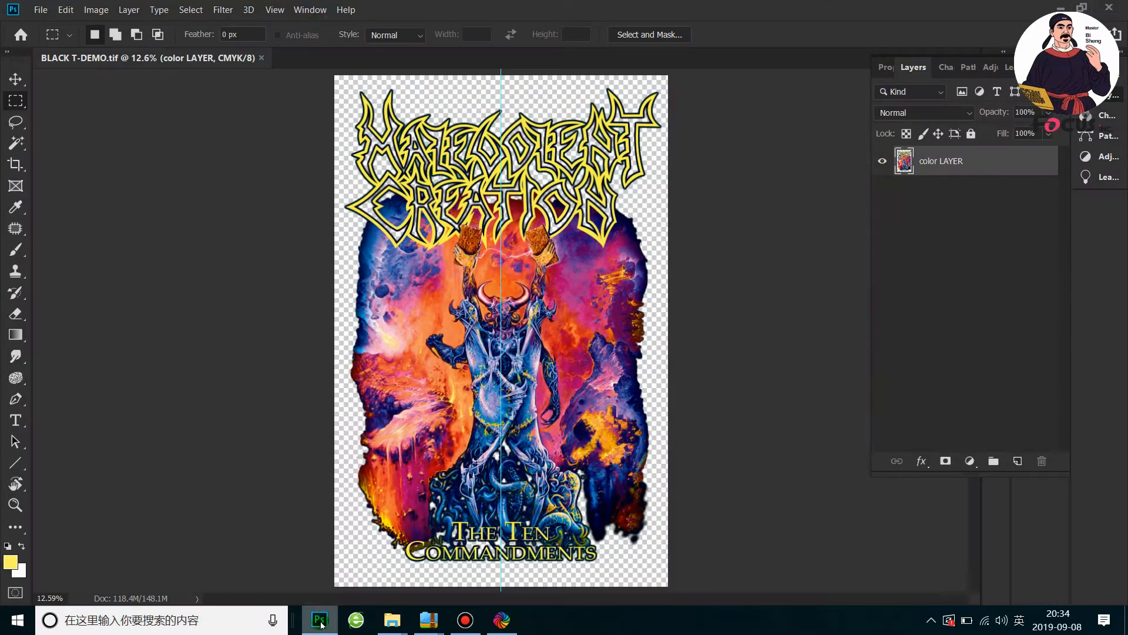
left_click(262, 58)
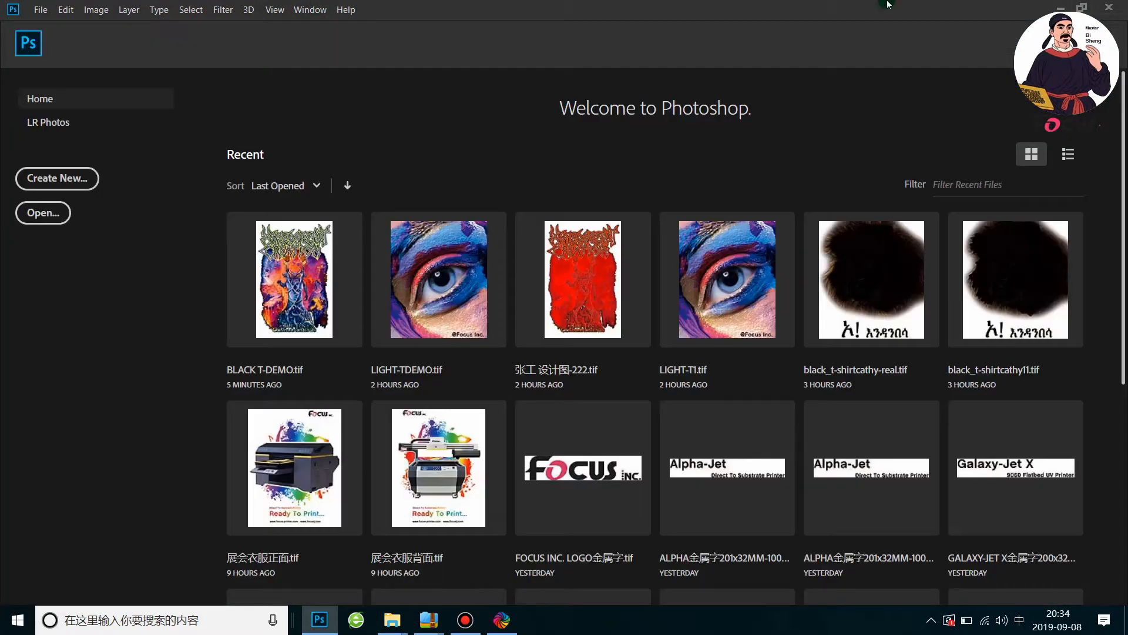
double_click(908, 6)
left_click_drag(479, 156, 922, 276)
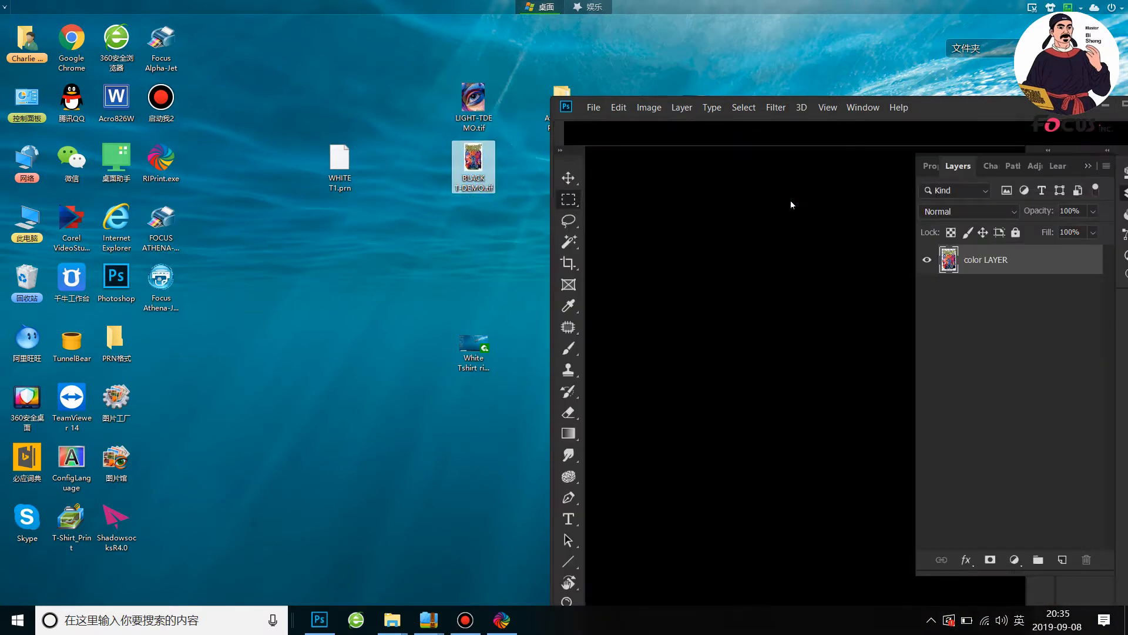
double_click(950, 103)
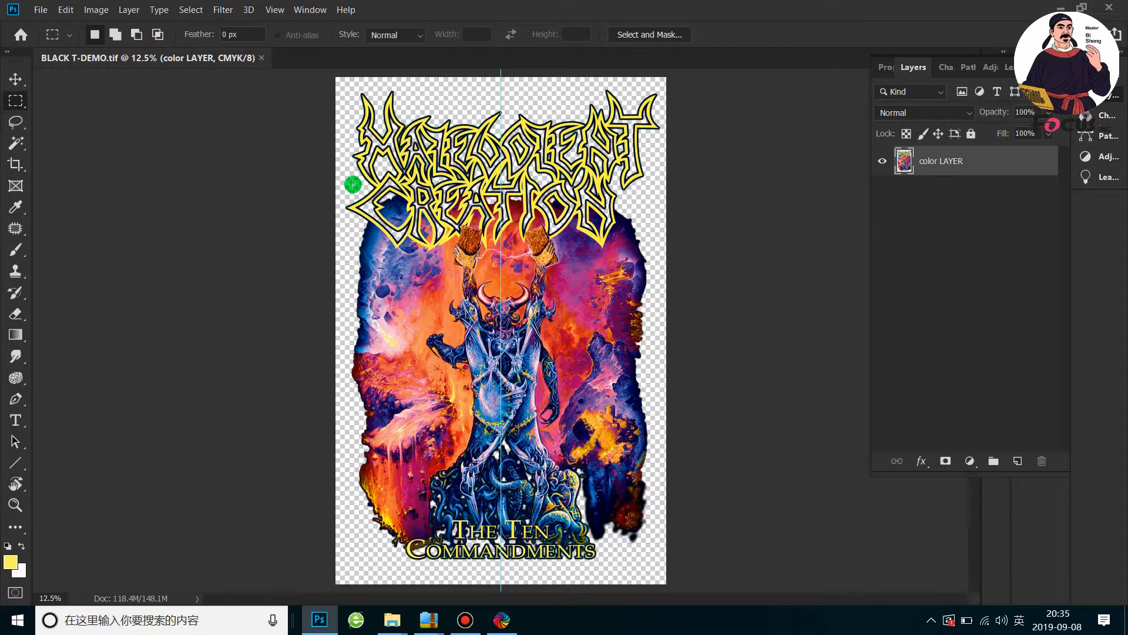
Select the transparent background around the artwork with the Magic Wand and extend the selection to all similar areas
scroll(355, 182, "up", 3)
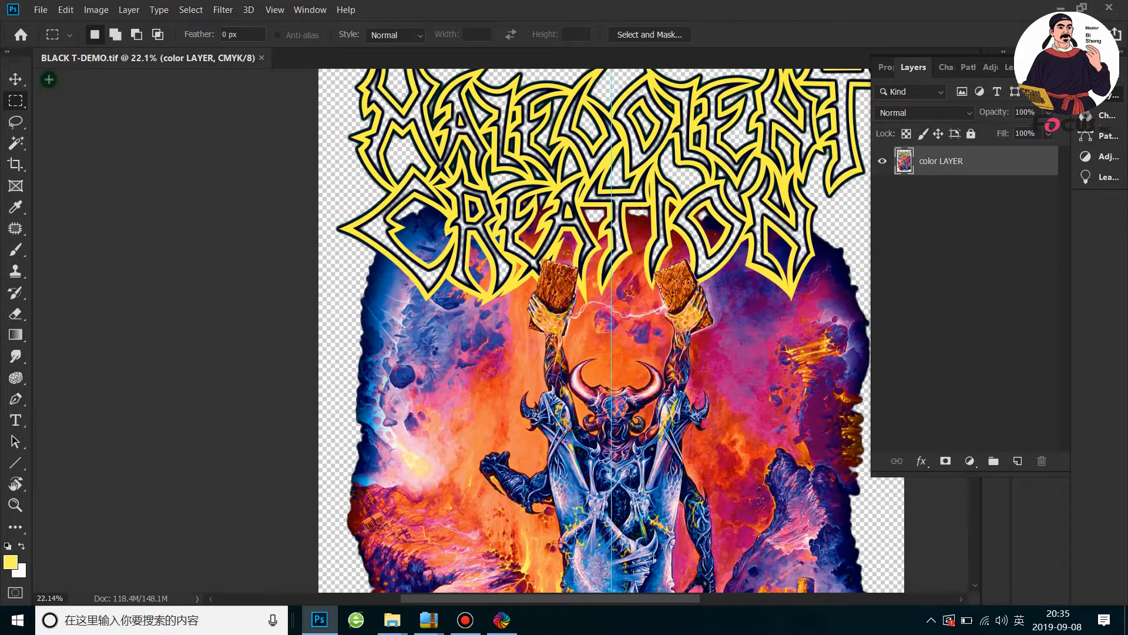
left_click(16, 143)
left_click(69, 158)
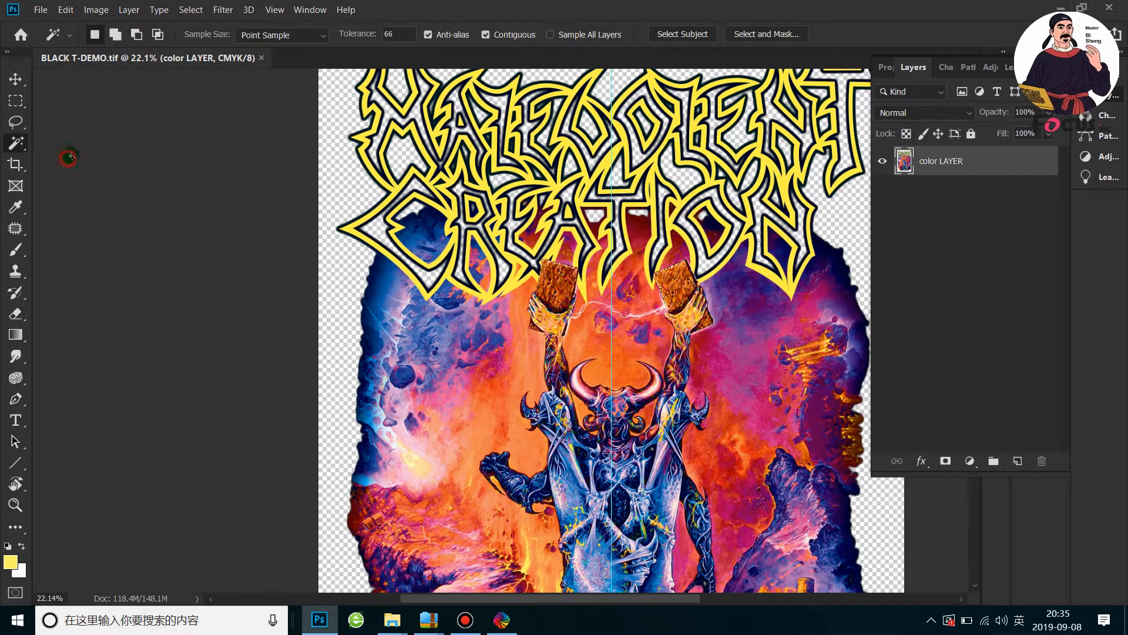
left_click(344, 175)
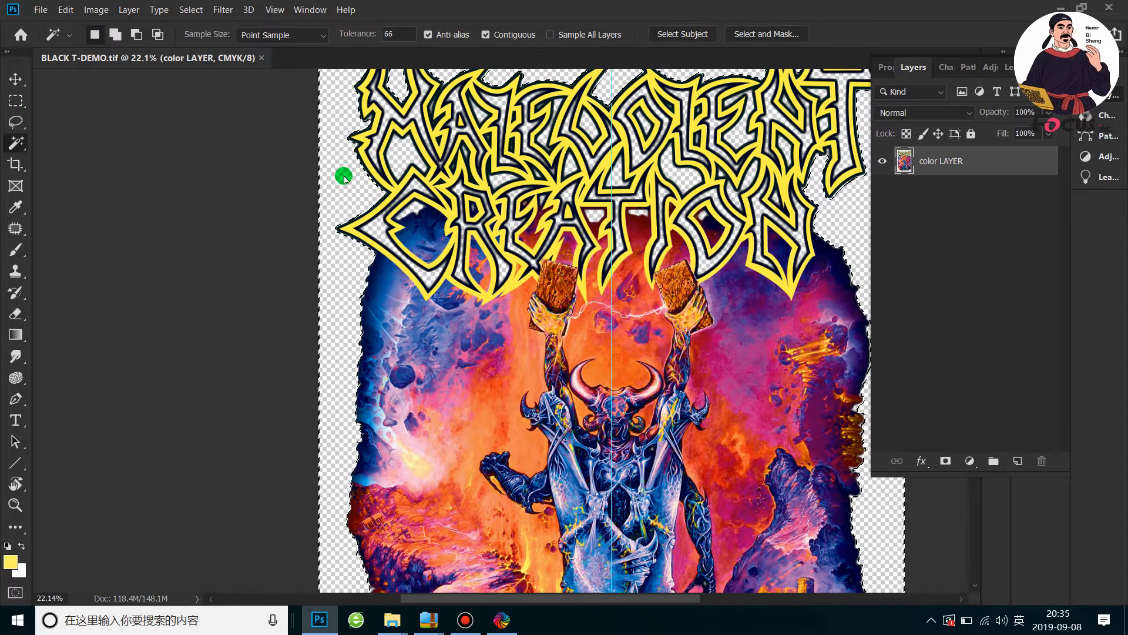
right_click(344, 175)
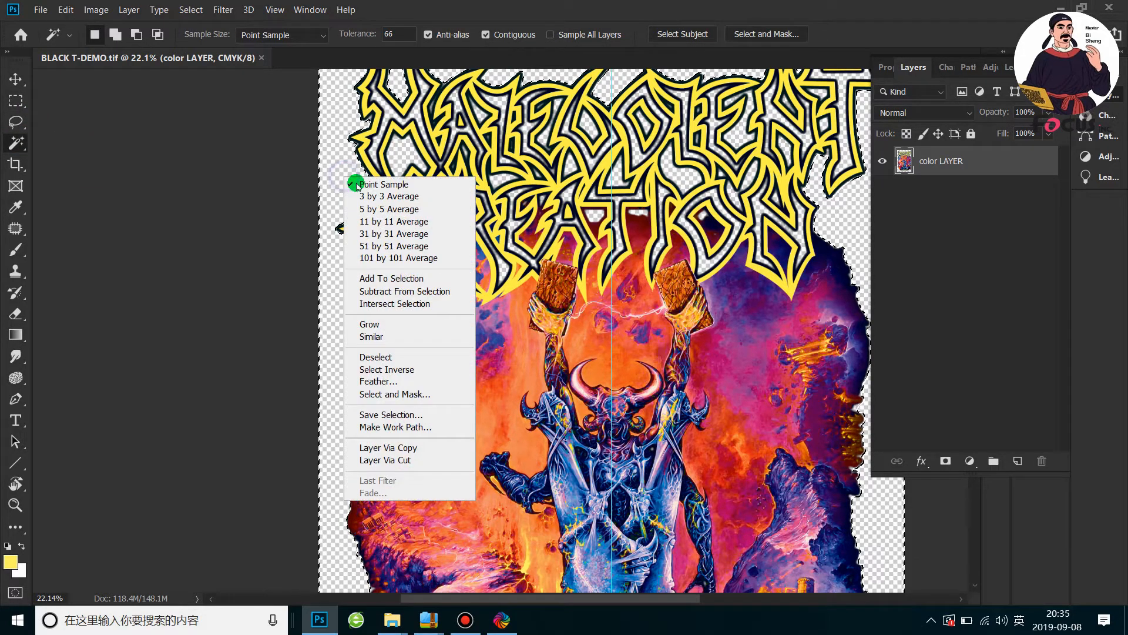
left_click(408, 337)
Inspect the semi-transparent edges around the lettering and expand the selection by 12 pixels
scroll(456, 233, "up", 2)
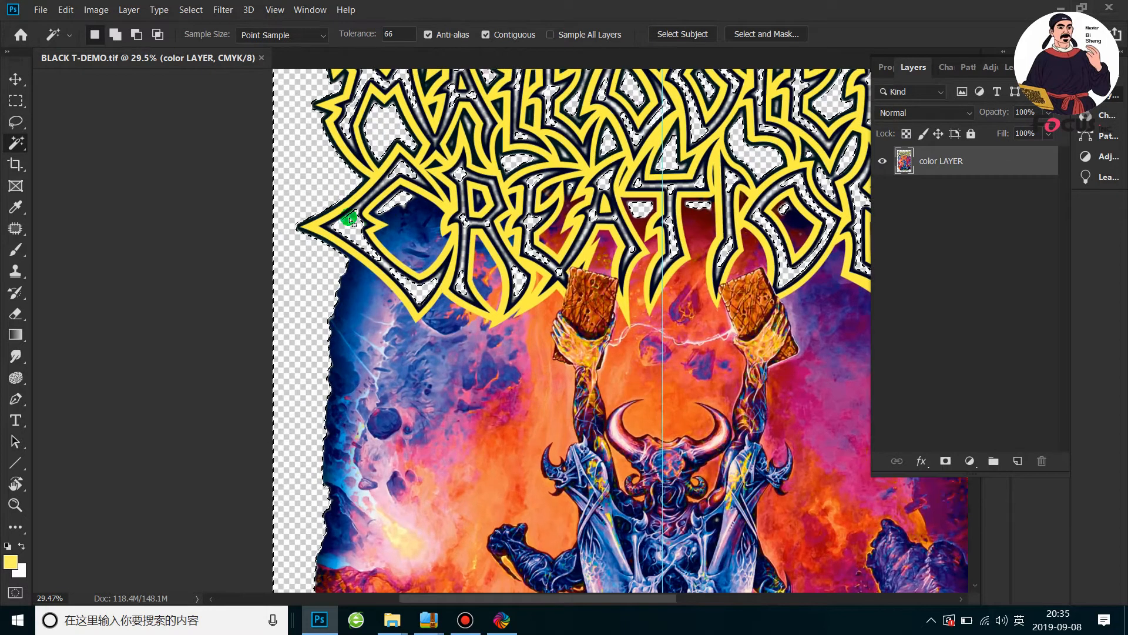
scroll(324, 183, "up", 1)
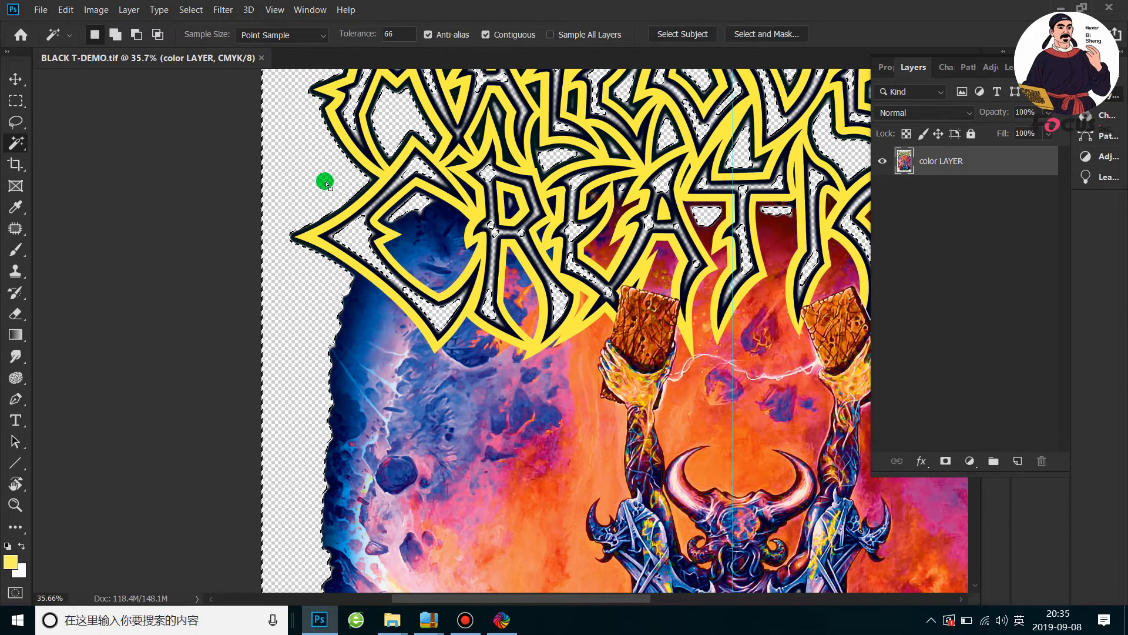
scroll(325, 182, "up", 10)
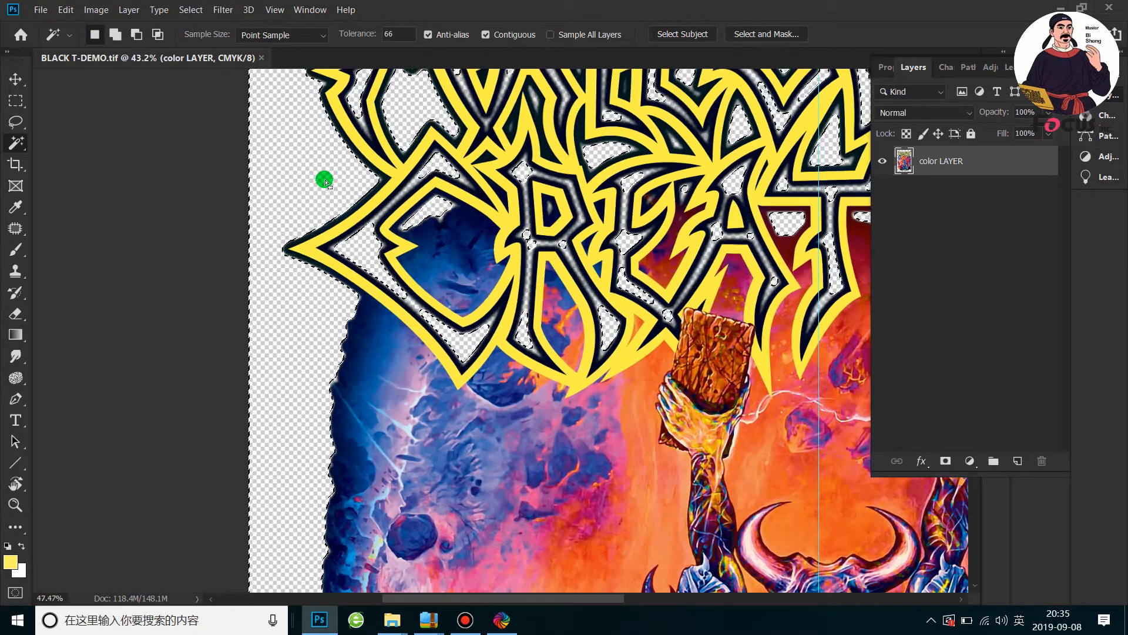
scroll(446, 183, "up", 5)
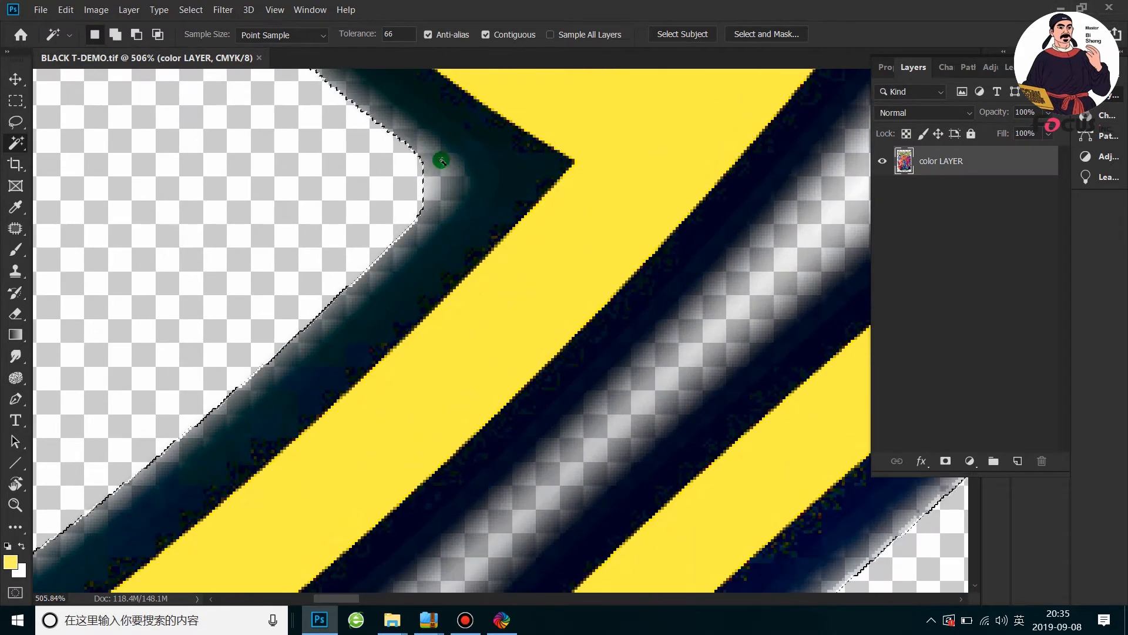
scroll(426, 170, "down", 8)
scroll(360, 177, "down", 1)
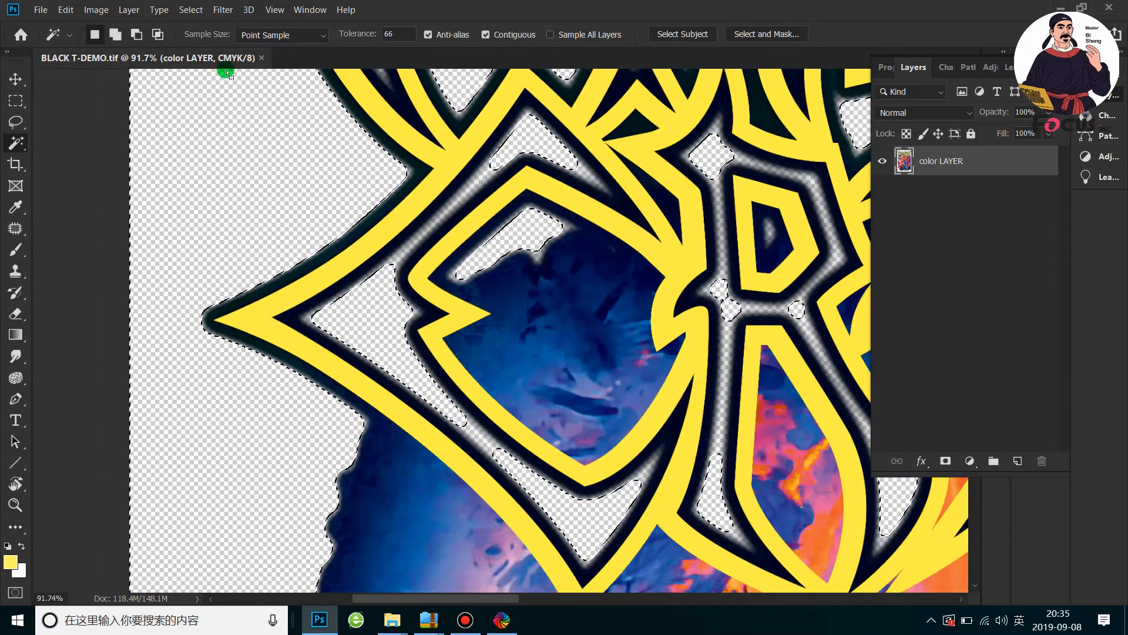
left_click(191, 10)
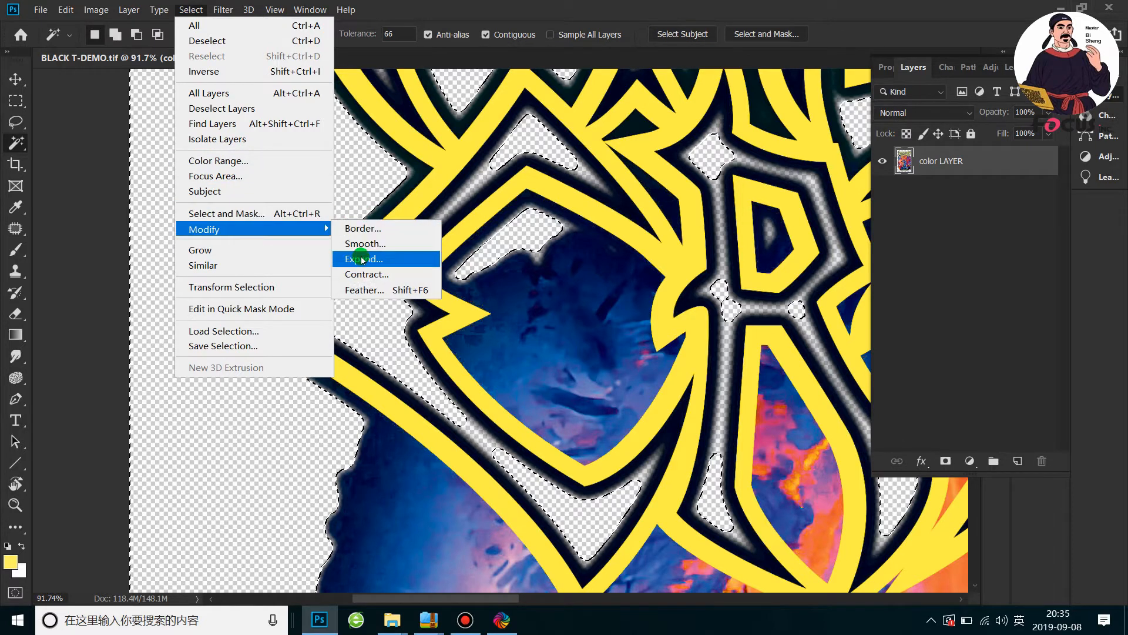
left_click(362, 259)
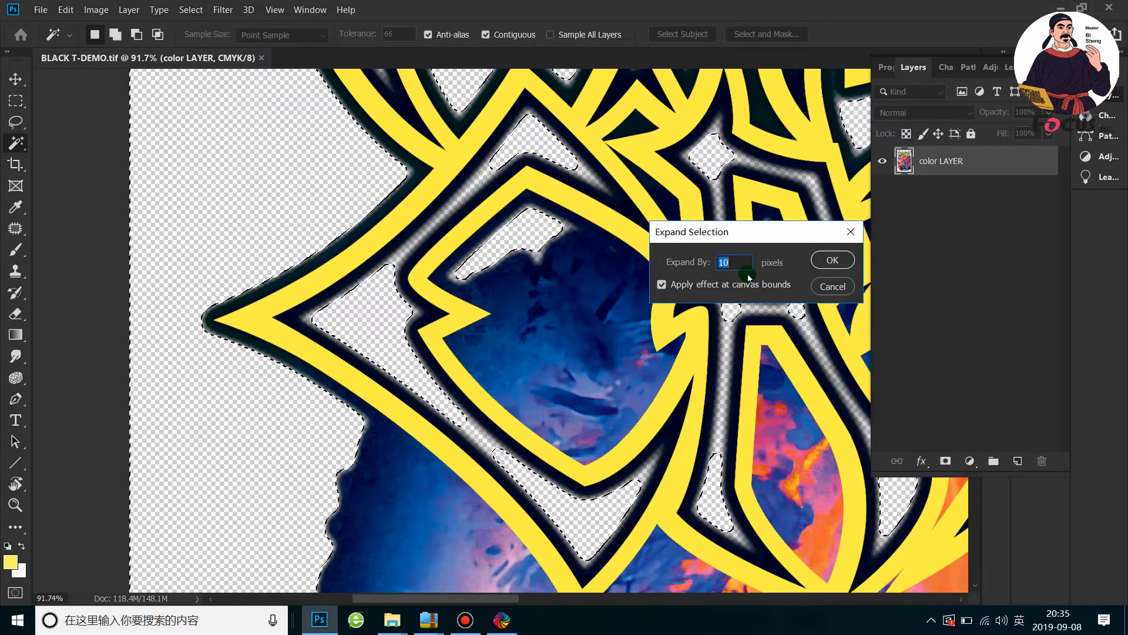
type("1")
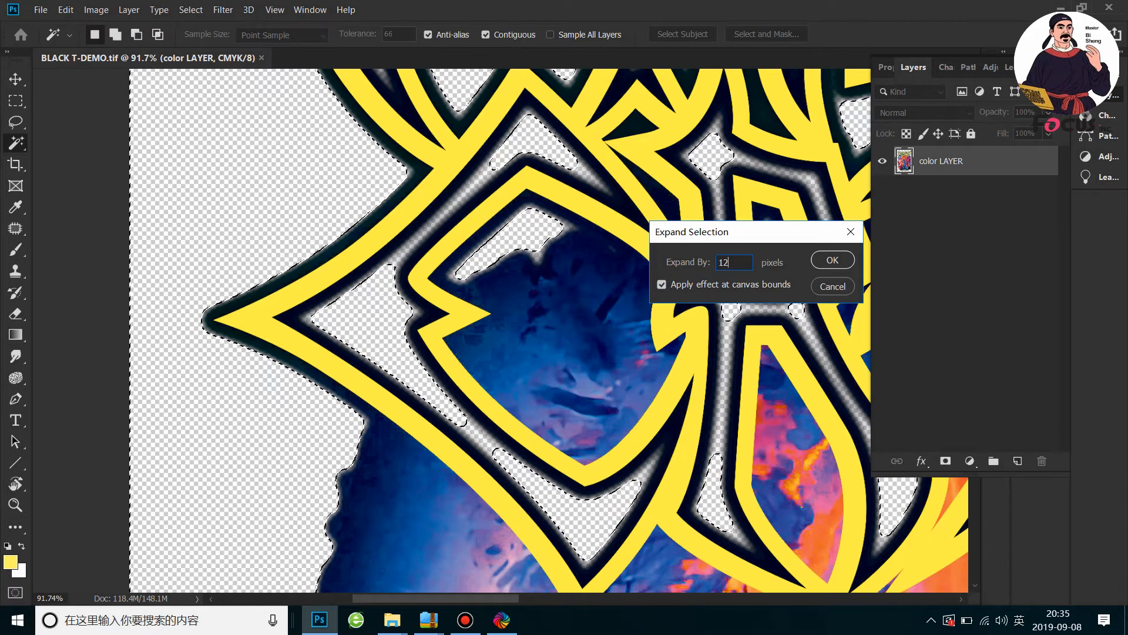
left_click(831, 260)
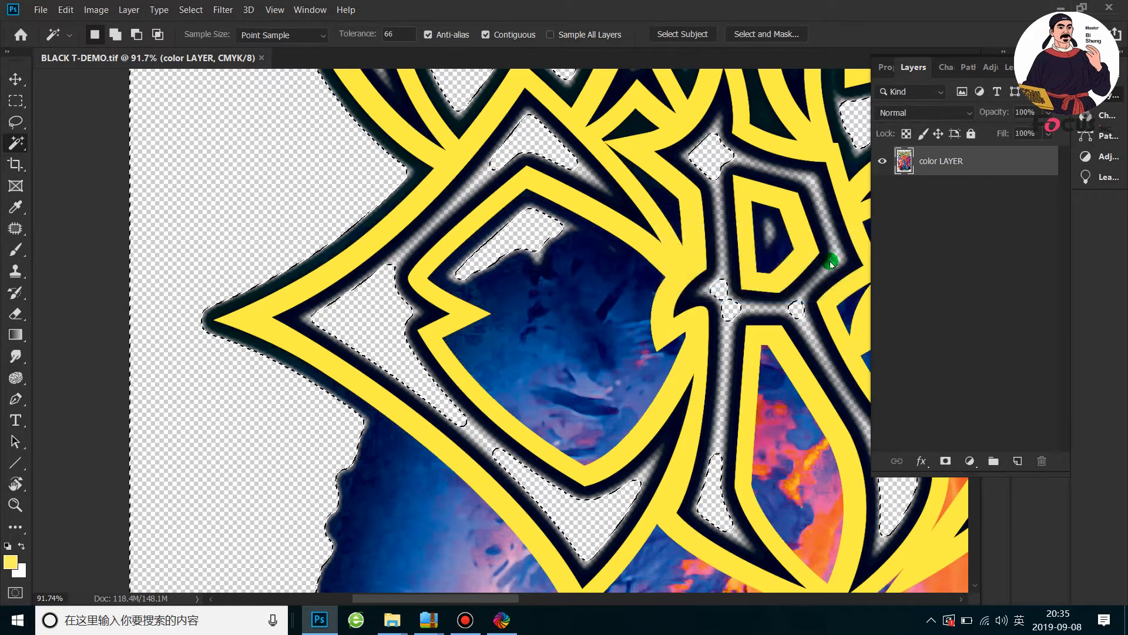
Delete the semi-transparent edge pixels inside the expanded selection, deselect, and check the cleaned artwork
scroll(405, 170, "up", 5)
scroll(393, 179, "down", 7)
scroll(398, 185, "down", 1)
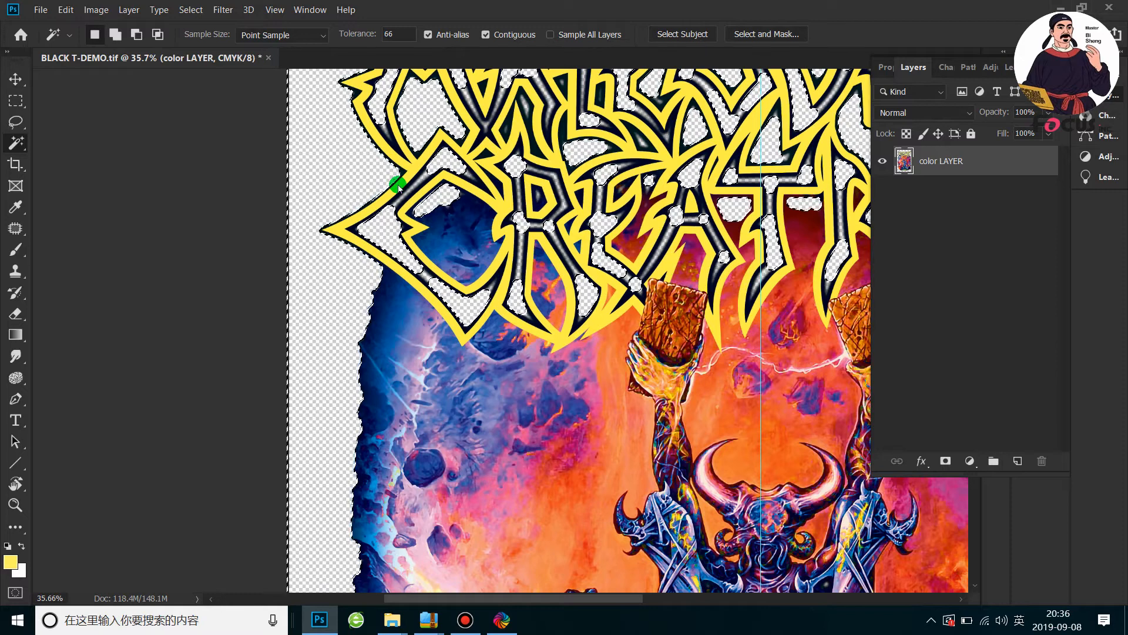
scroll(398, 186, "down", 4)
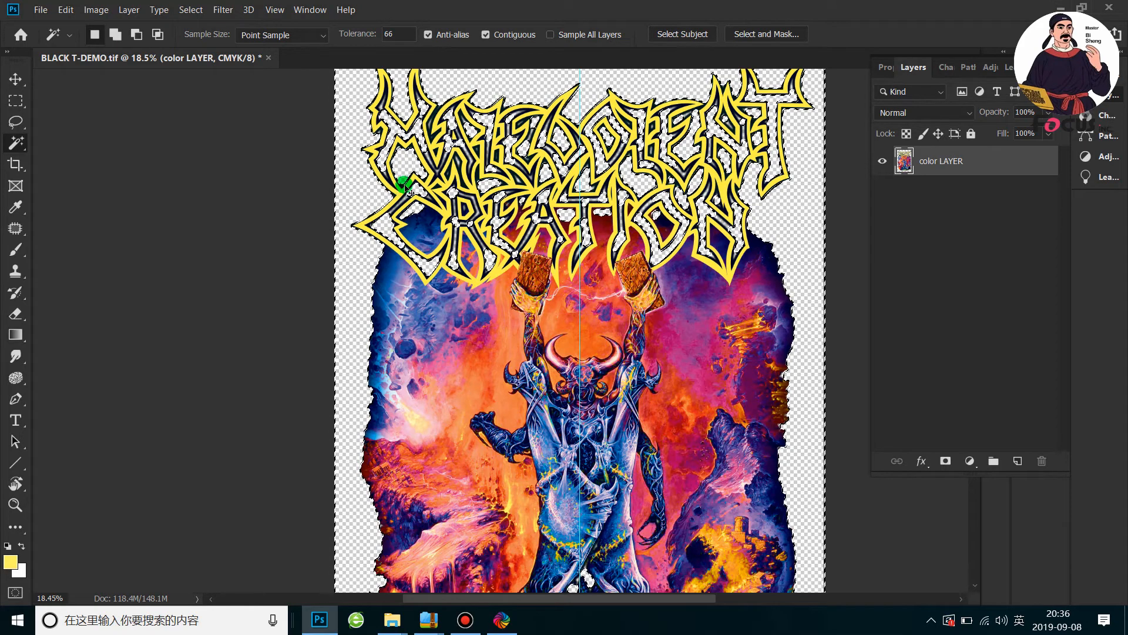
scroll(438, 206, "down", 1)
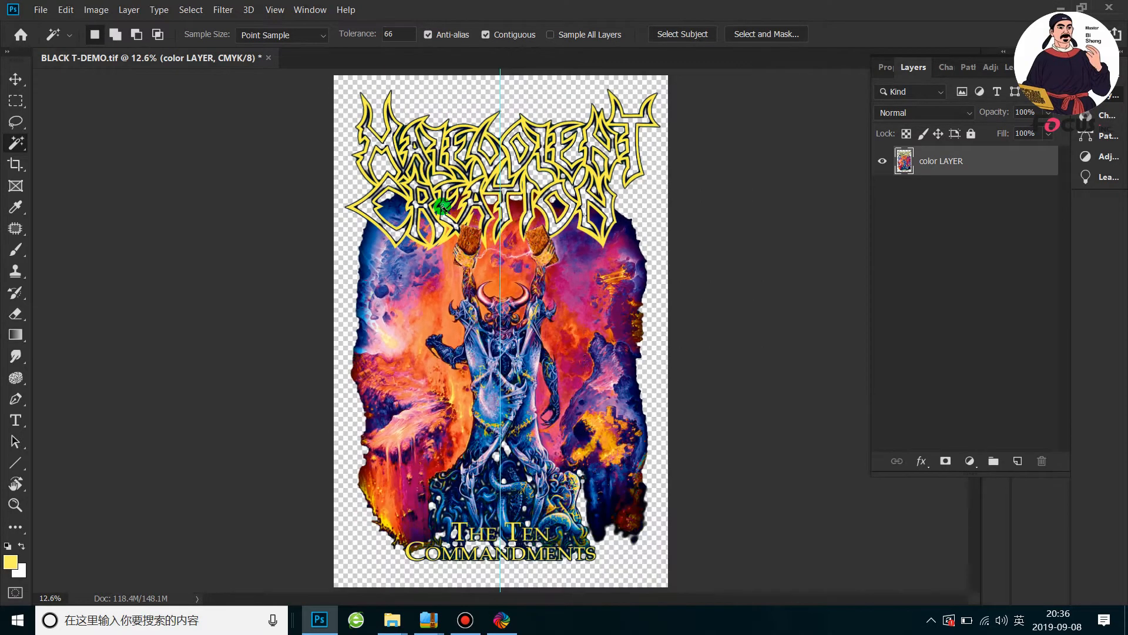
scroll(447, 209, "up", 3)
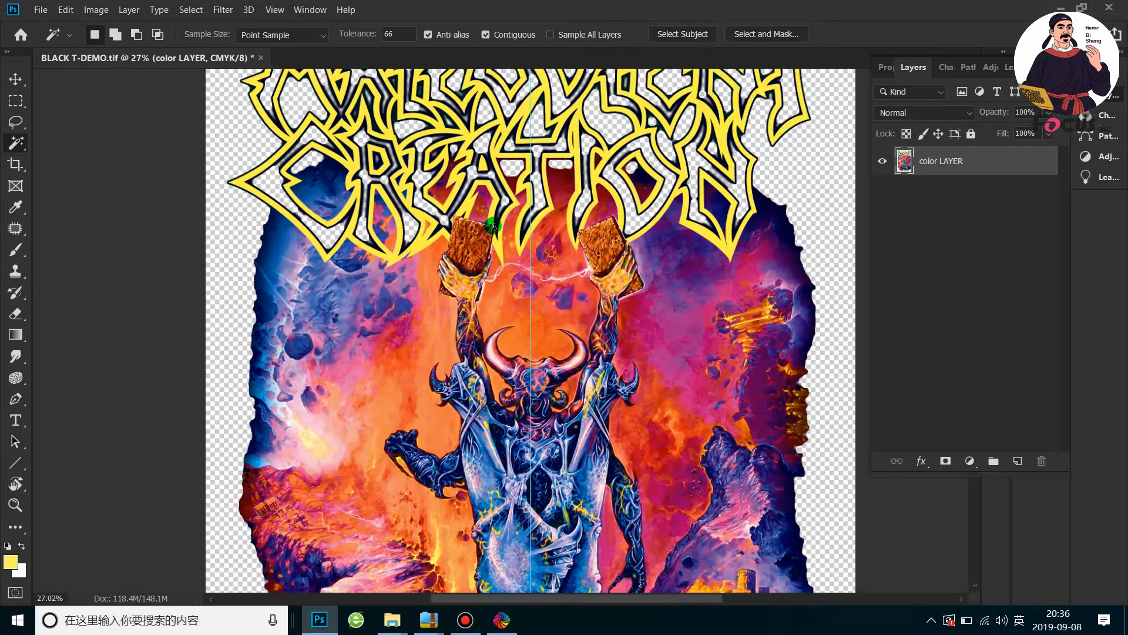
scroll(508, 213, "down", 3)
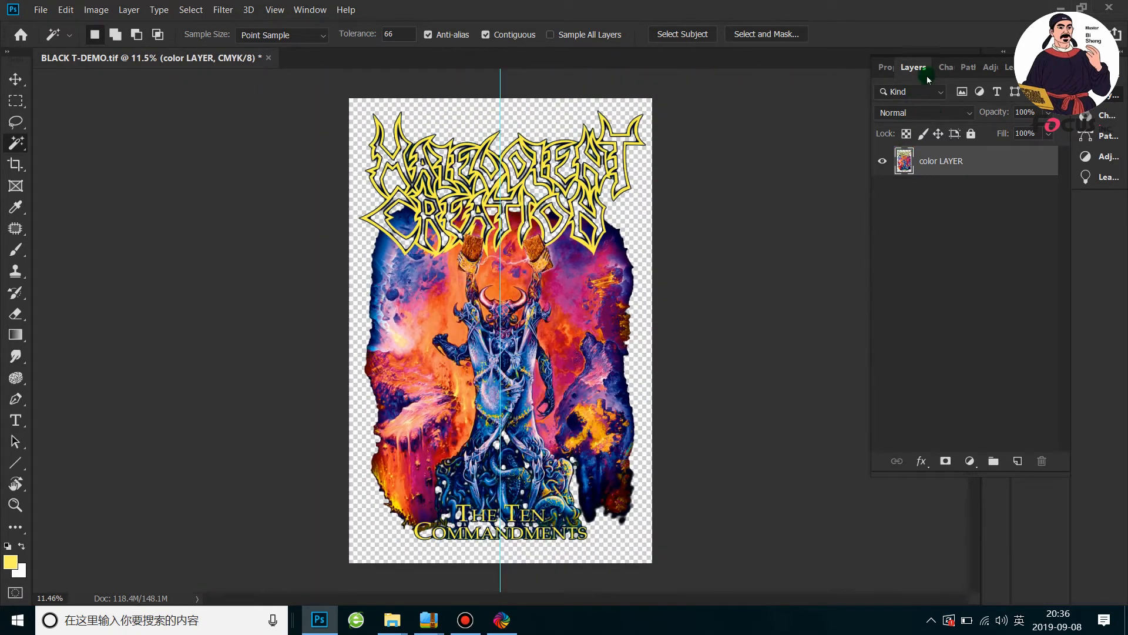
Reopen the layer list and check the lock state of color LAYER
double_click(913, 67)
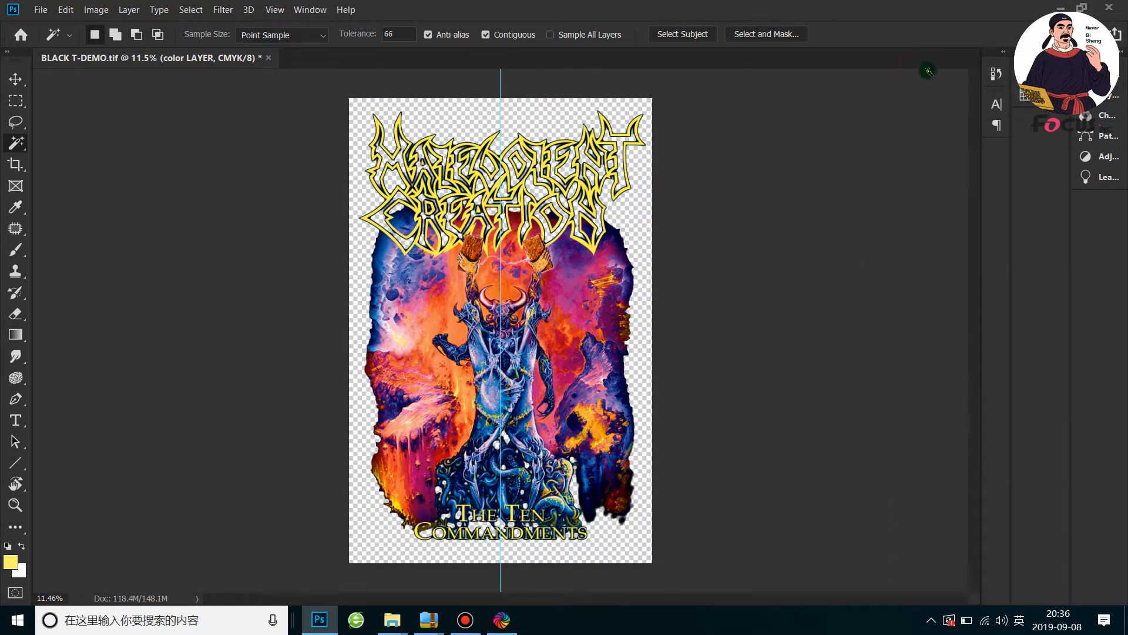
left_click(1101, 98)
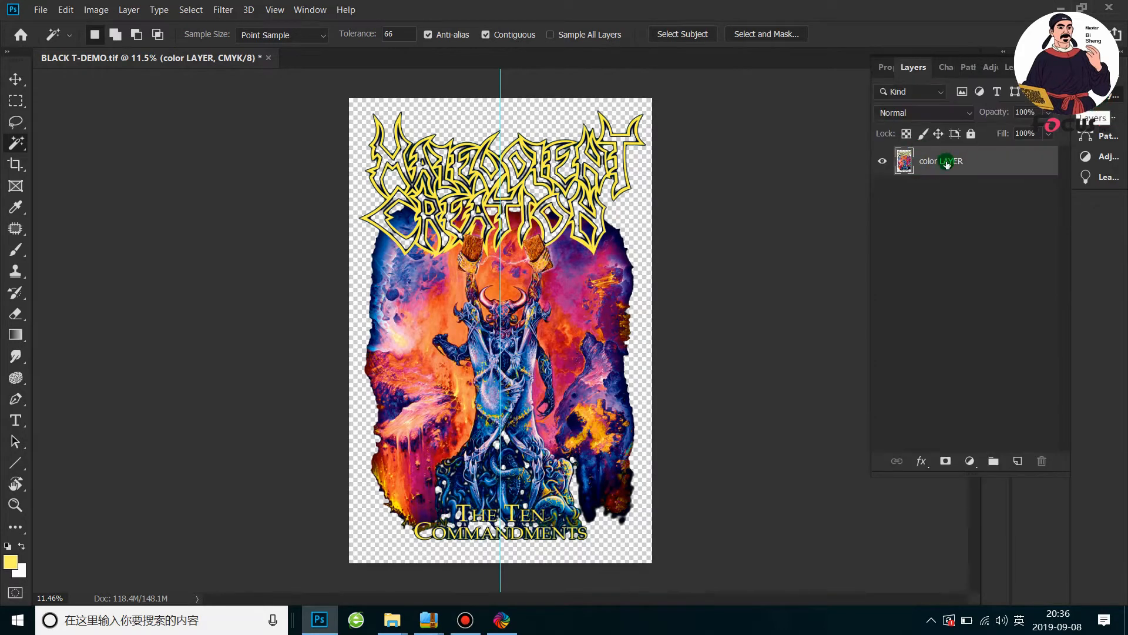
left_click(971, 135)
left_click(971, 134)
Choose CMYK Color as the image mode and show the document's color channels
left_click(96, 9)
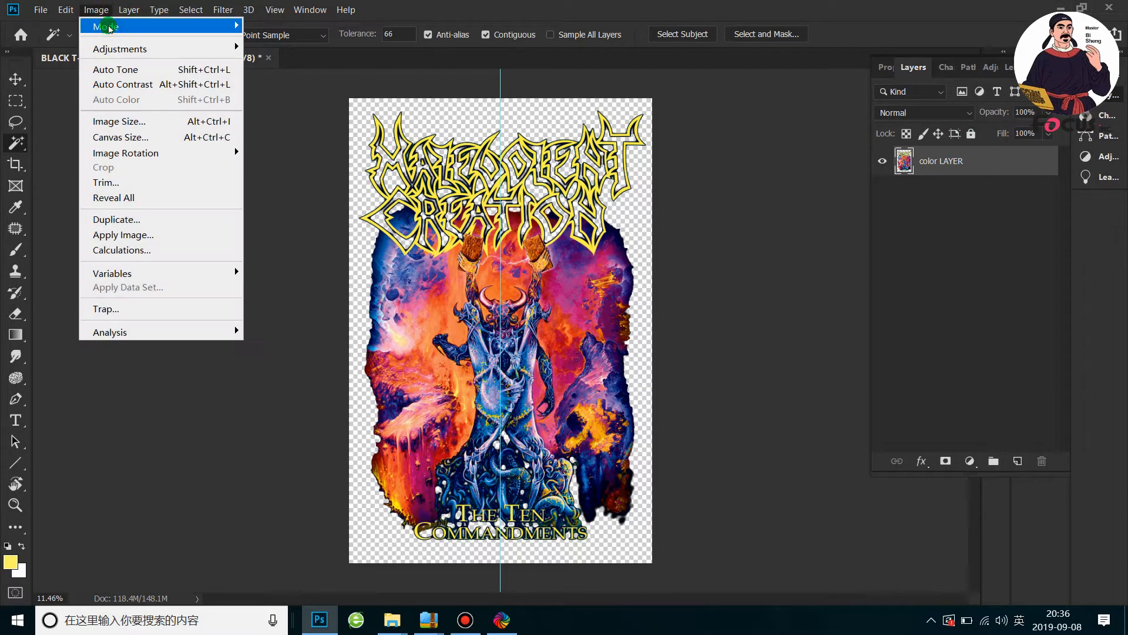
mouse_move(127, 28)
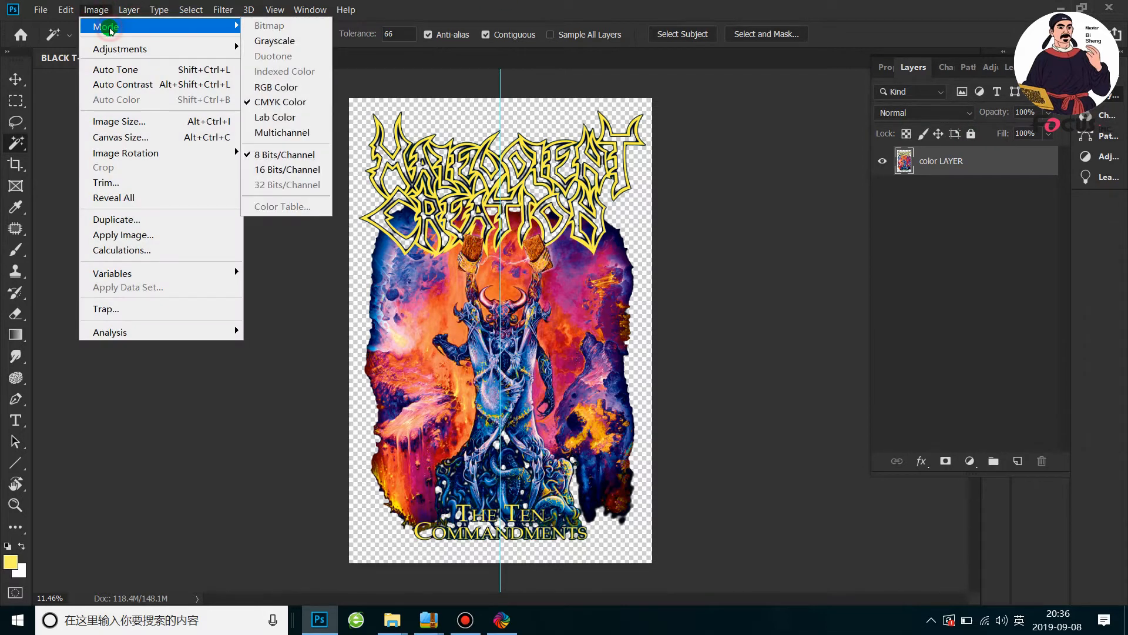
left_click(282, 103)
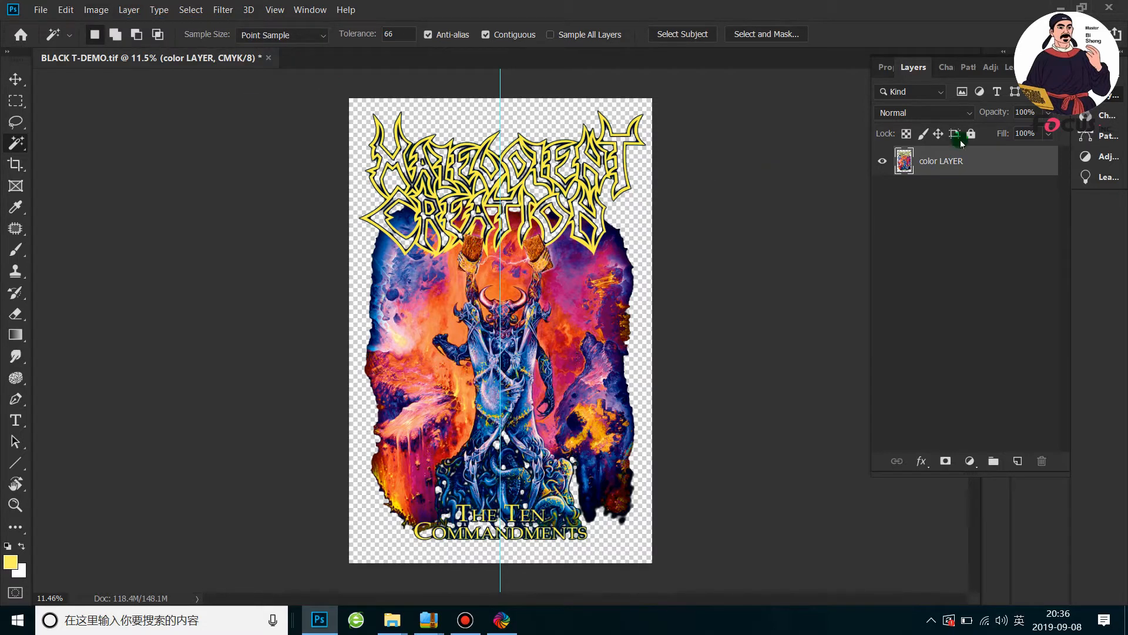
left_click(946, 67)
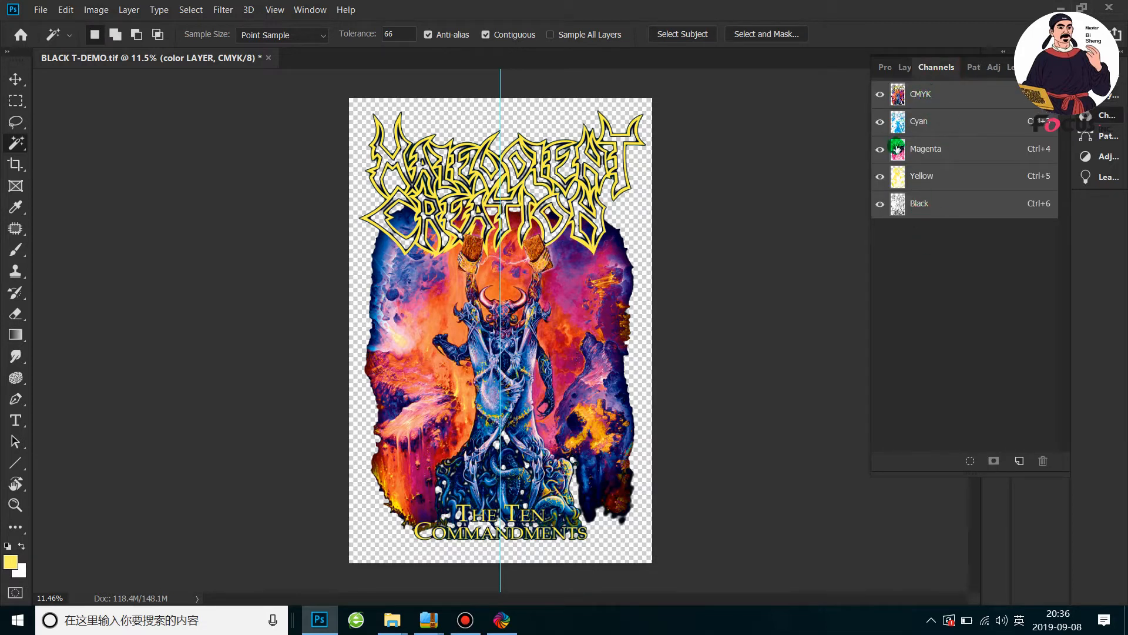
Toggle the CMYK, Magenta, Yellow and Black channels' visibility to examine how they make up the artwork
left_click(880, 204)
left_click(880, 94)
left_click(895, 200)
left_click(877, 89)
left_click(878, 203)
left_click(875, 176)
left_click(876, 144)
left_click(879, 95)
left_click(880, 148)
left_click(880, 176)
left_click(880, 204)
View the Cyan, Magenta, Yellow and Black channels one at a time, and return to the CMYK composite with color LAYER selected
left_click(912, 120)
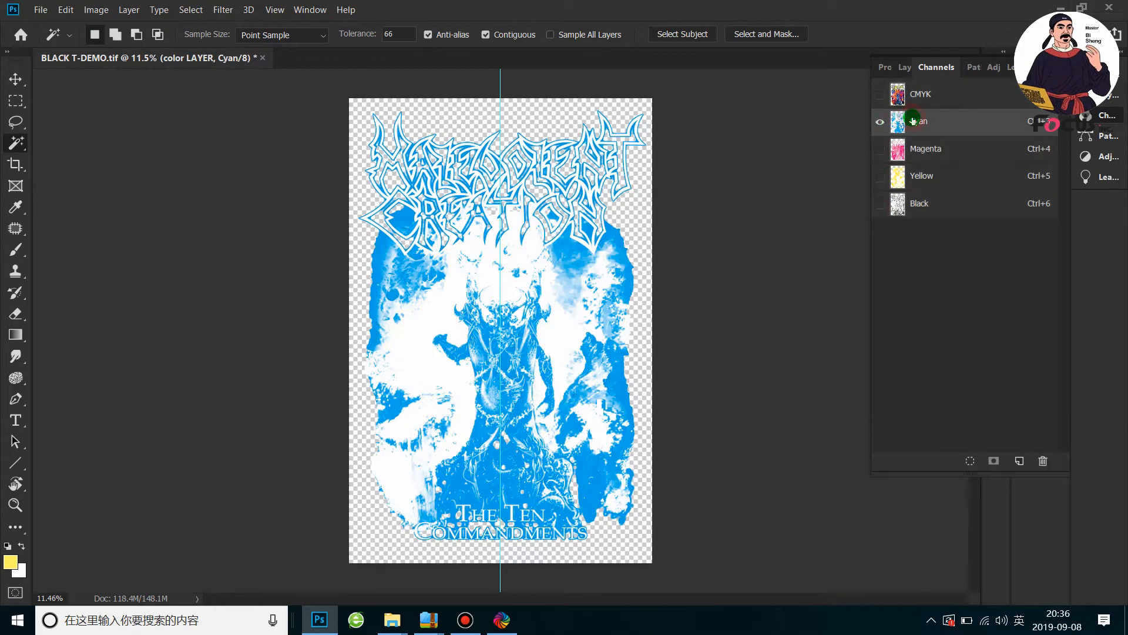
left_click(880, 149)
left_click(880, 122)
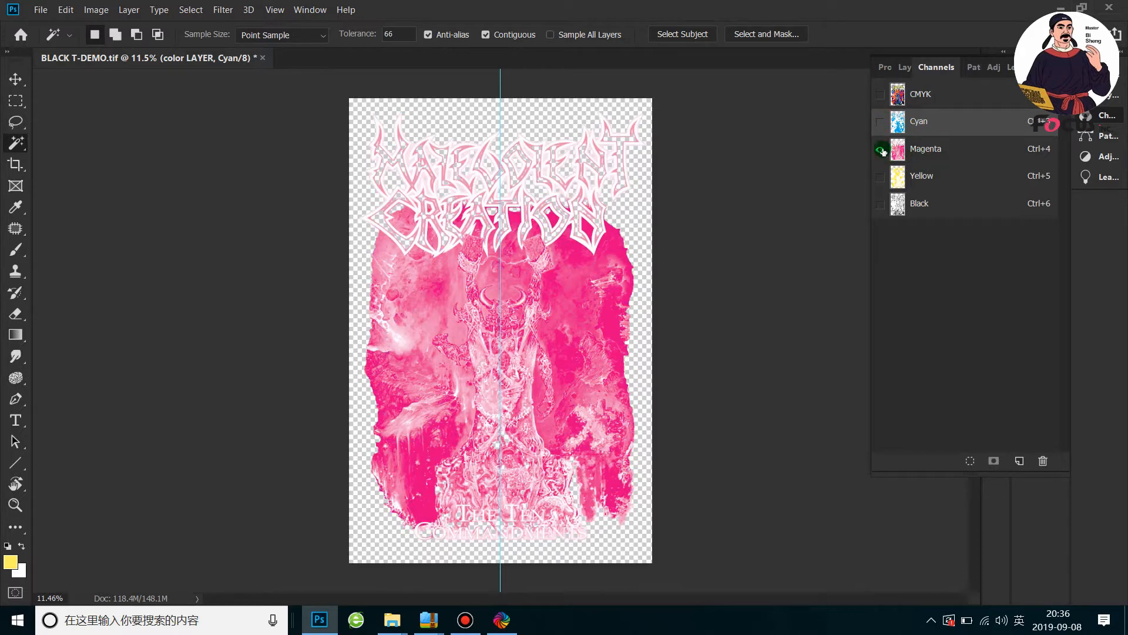
left_click(916, 176)
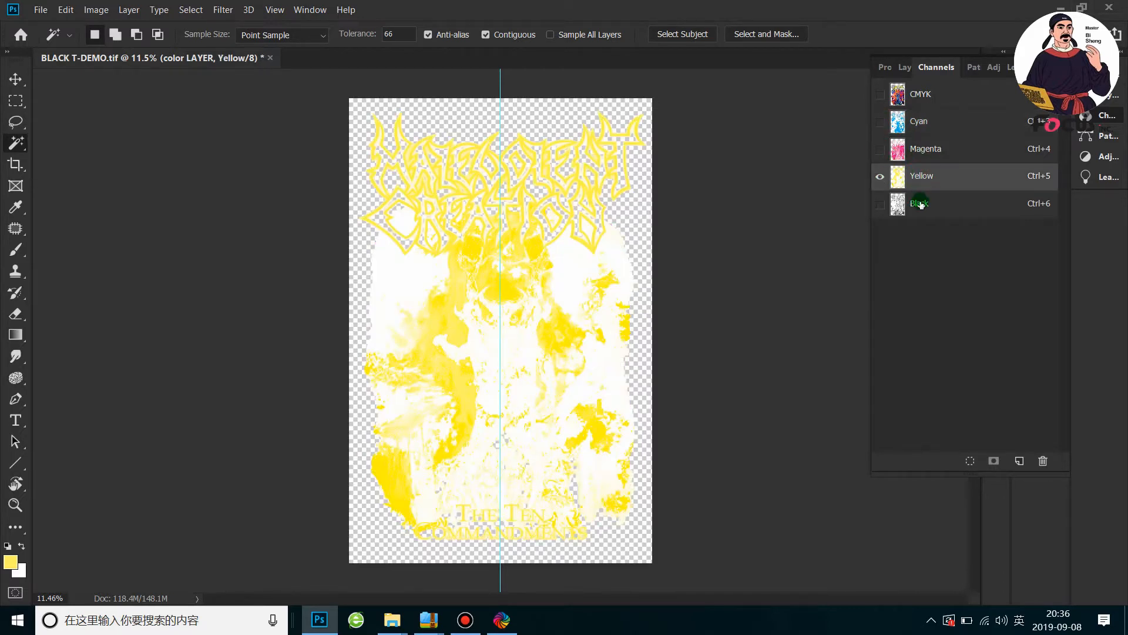
left_click(920, 203)
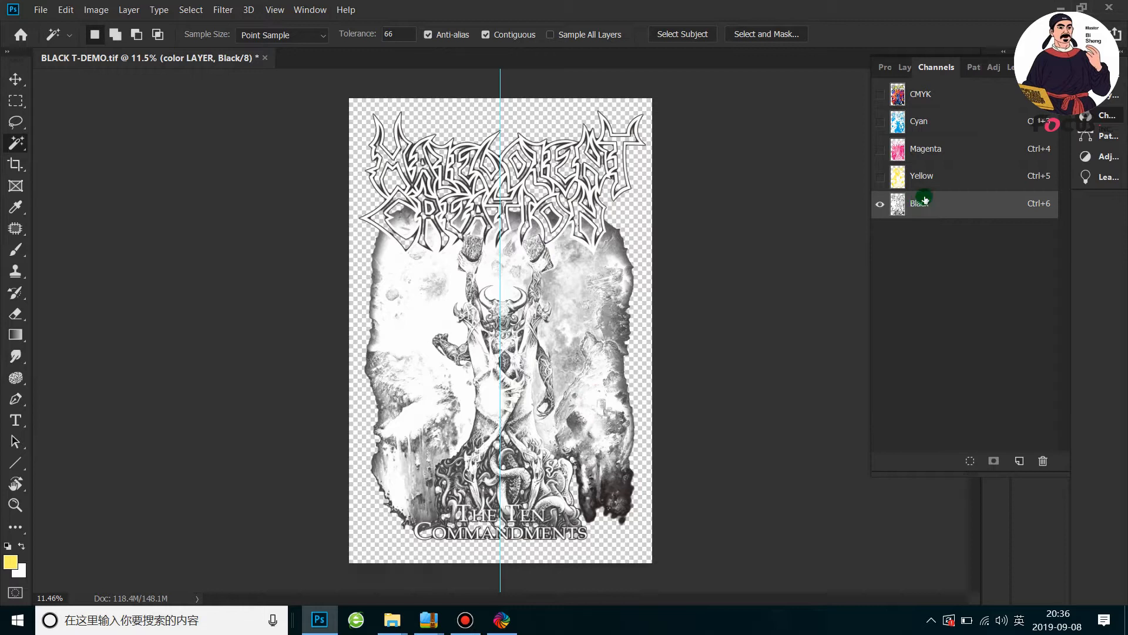
left_click(939, 94)
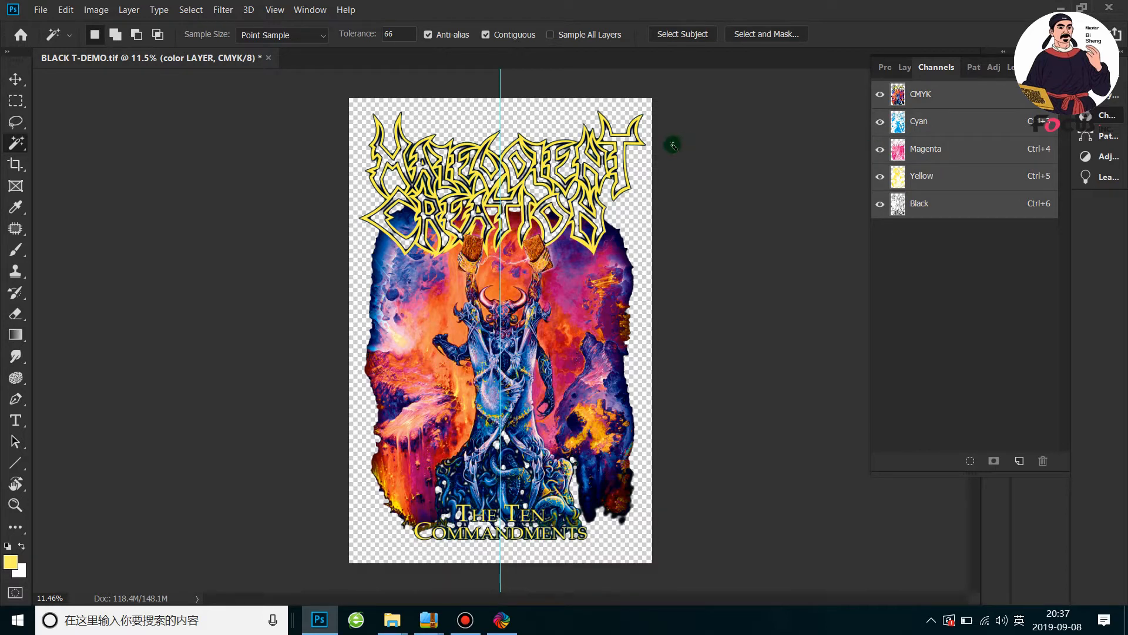
left_click(907, 69)
left_click(947, 163)
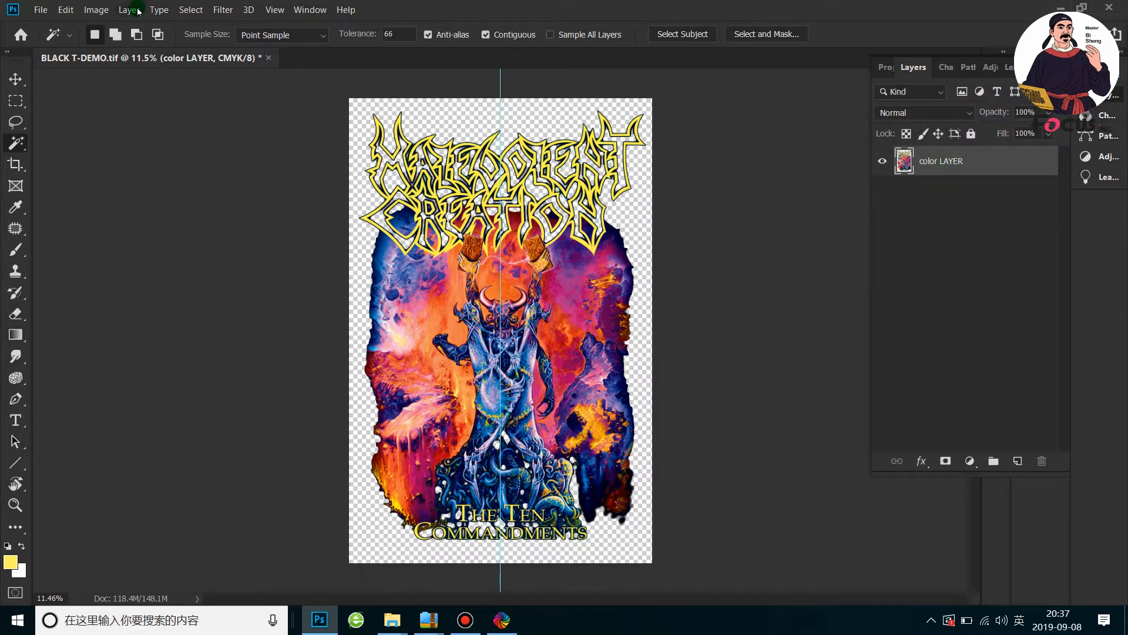
Try desaturating the original color LAYER, and undo the adjustment
left_click(97, 12)
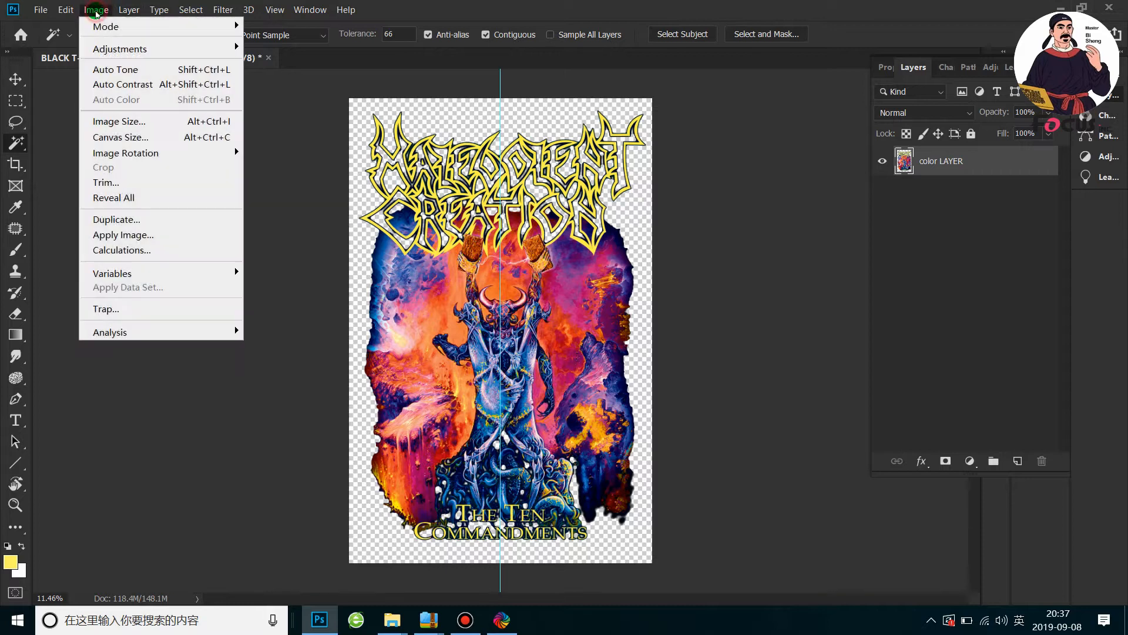
mouse_move(111, 47)
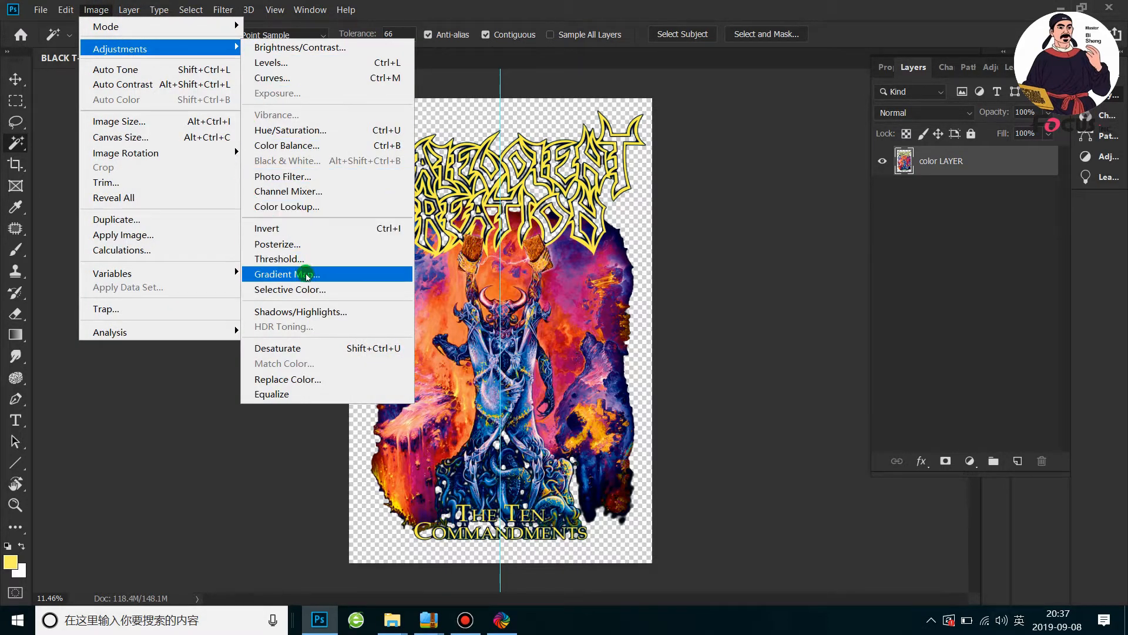
left_click(283, 351)
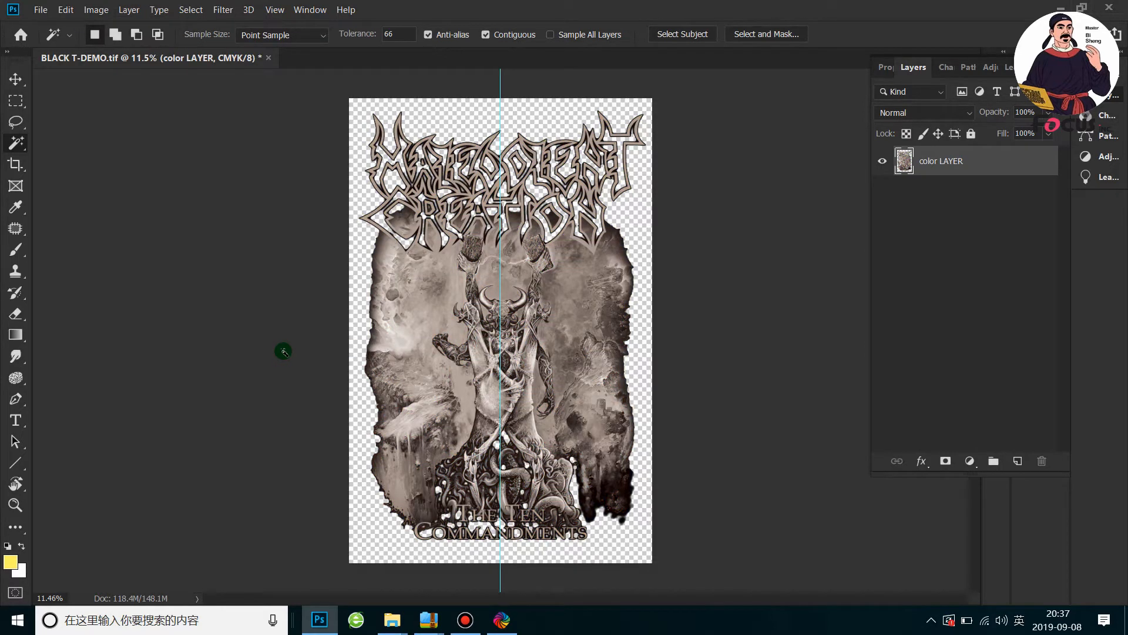
key("ctrl+z")
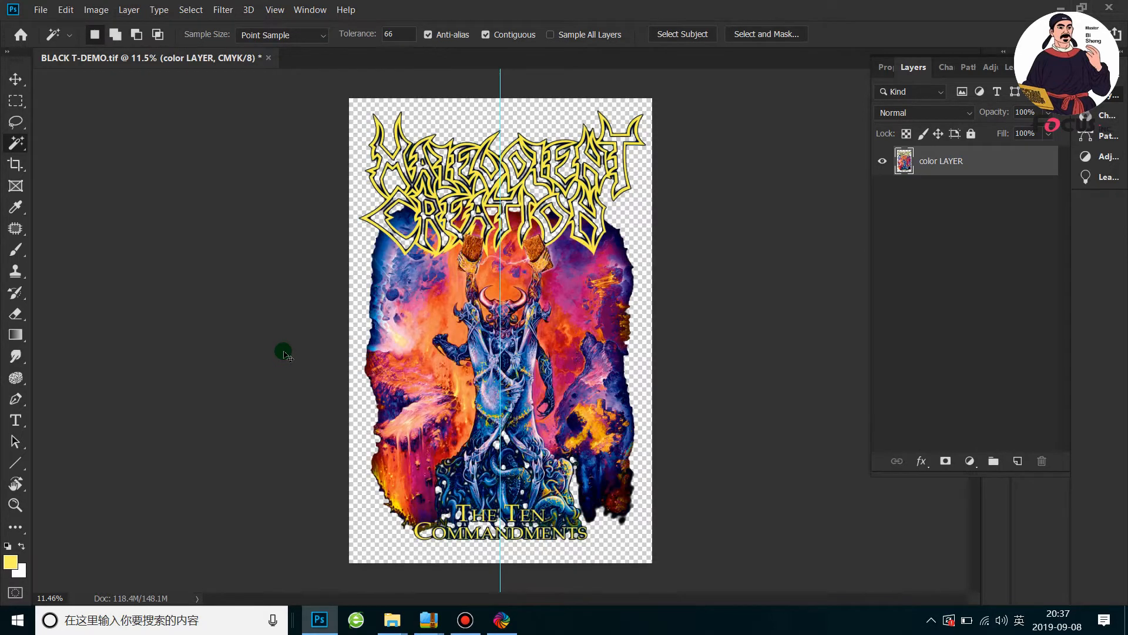
Duplicate color LAYER within BLACK T-DEMO.tif under the name color LAYER copy
right_click(934, 165)
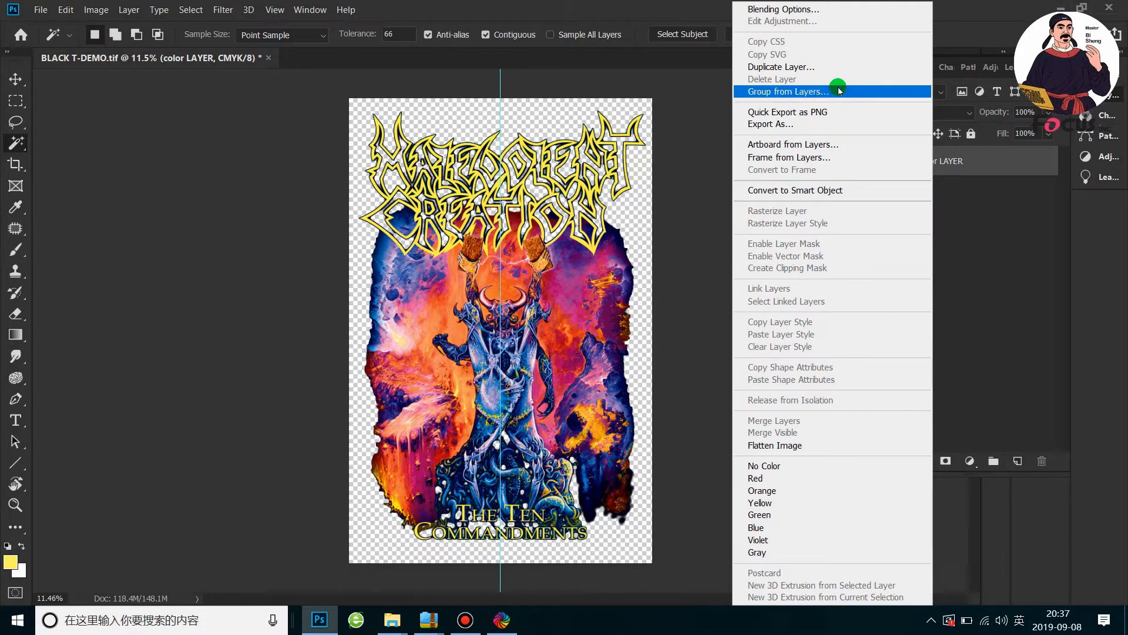
left_click(830, 71)
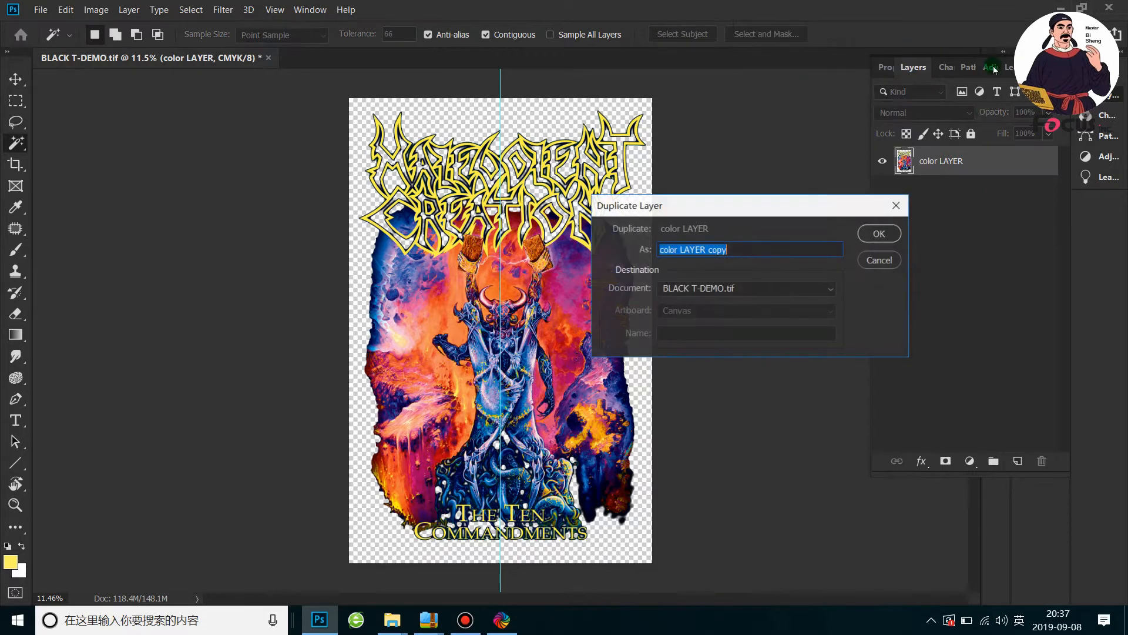
left_click(878, 233)
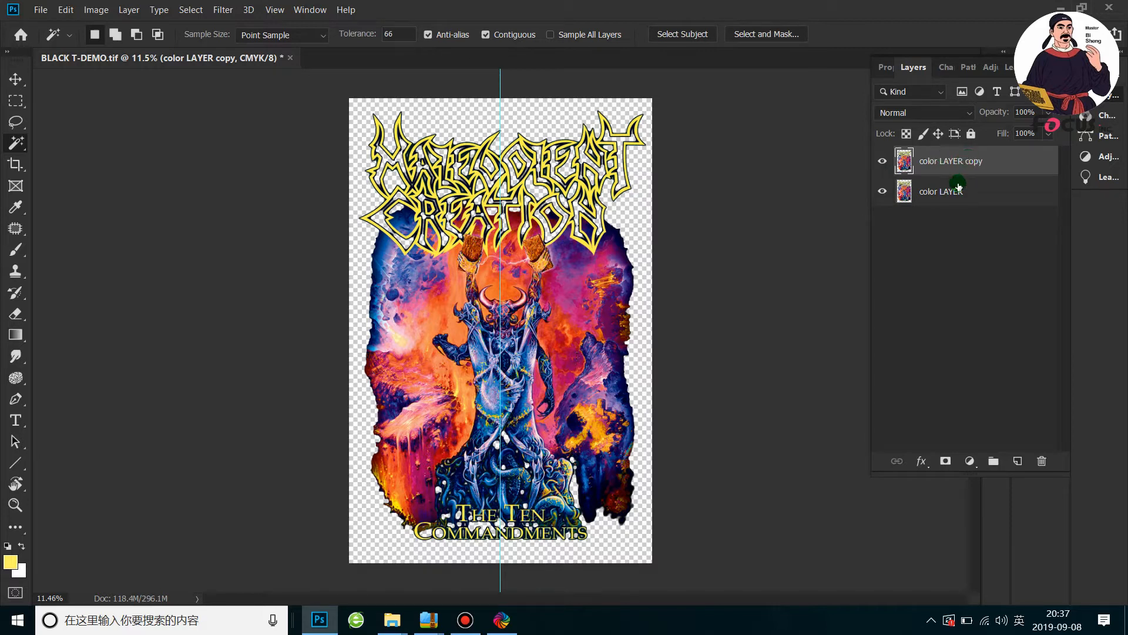
Hide the original color LAYER and desaturate color LAYER copy
left_click(883, 192)
left_click(928, 187)
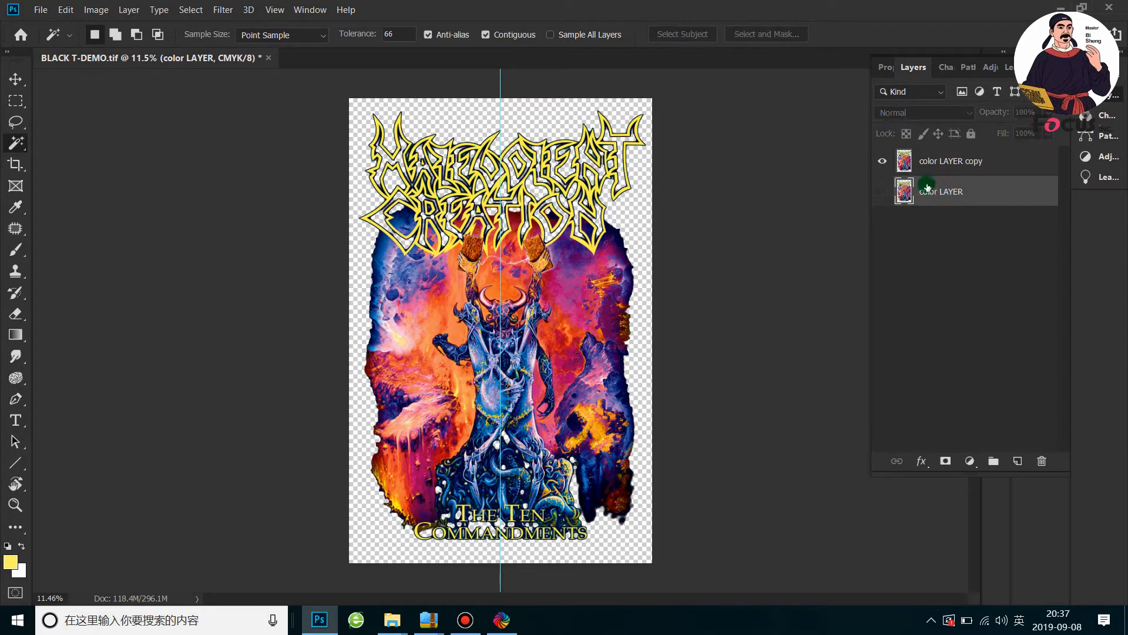
left_click(940, 167)
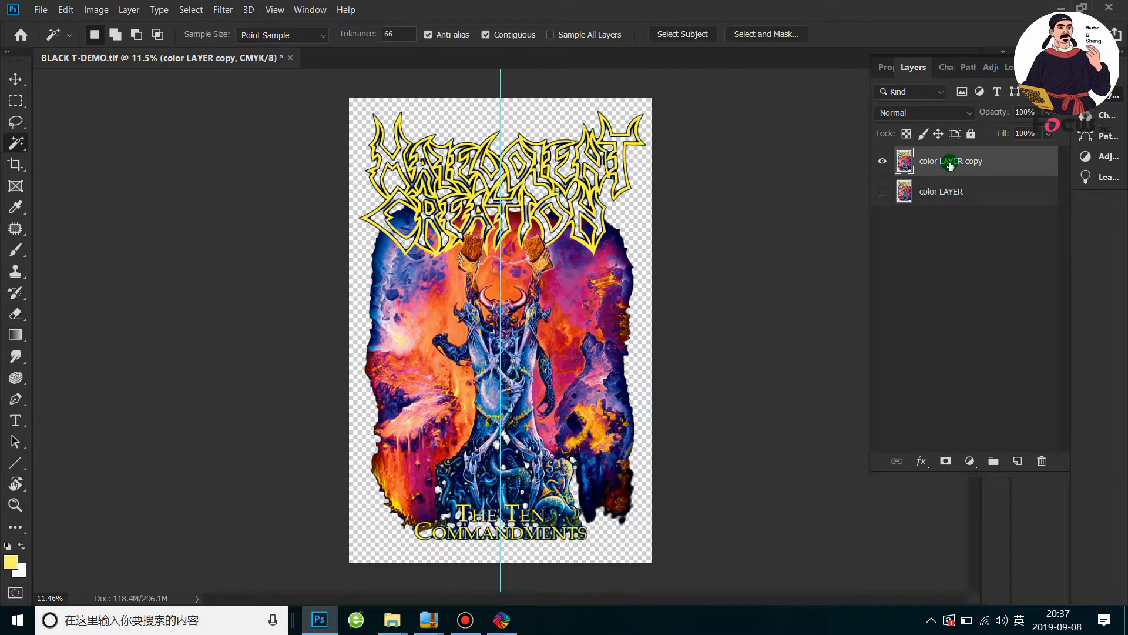
left_click(96, 10)
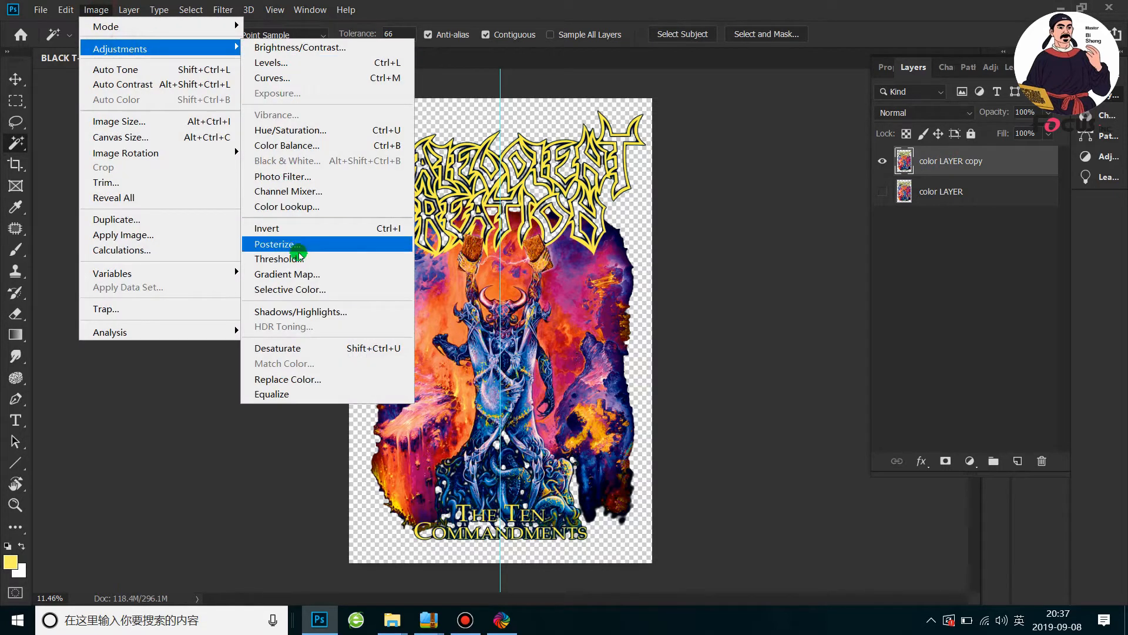
left_click(297, 349)
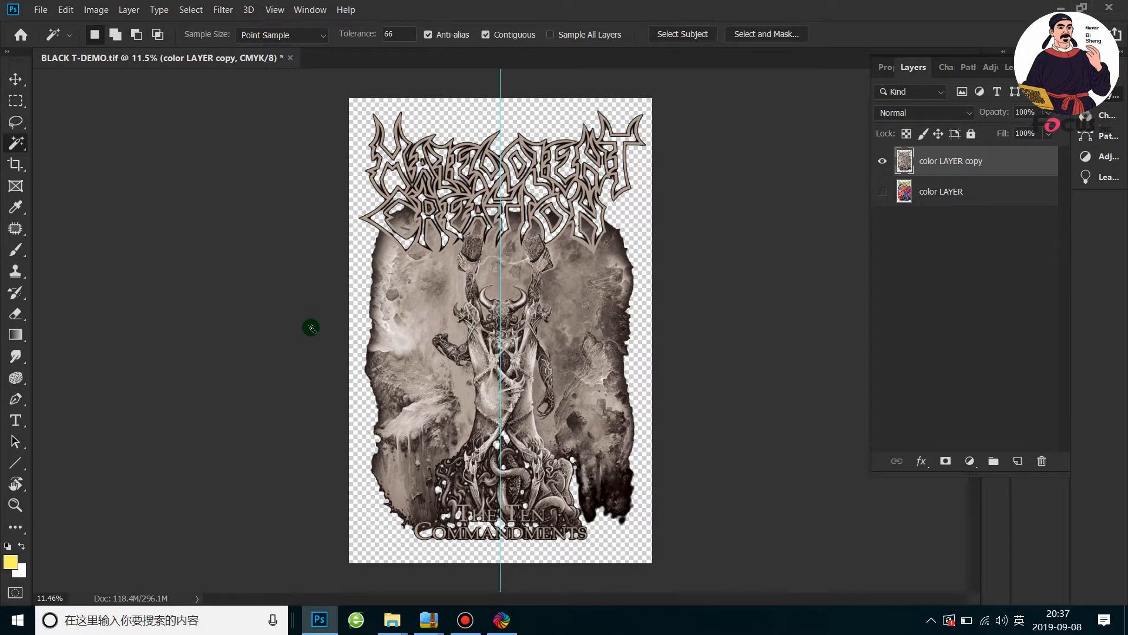
Examine the light and dark details of the desaturated artwork, both close up around the horned figure and as a whole
scroll(461, 335, "up", 4)
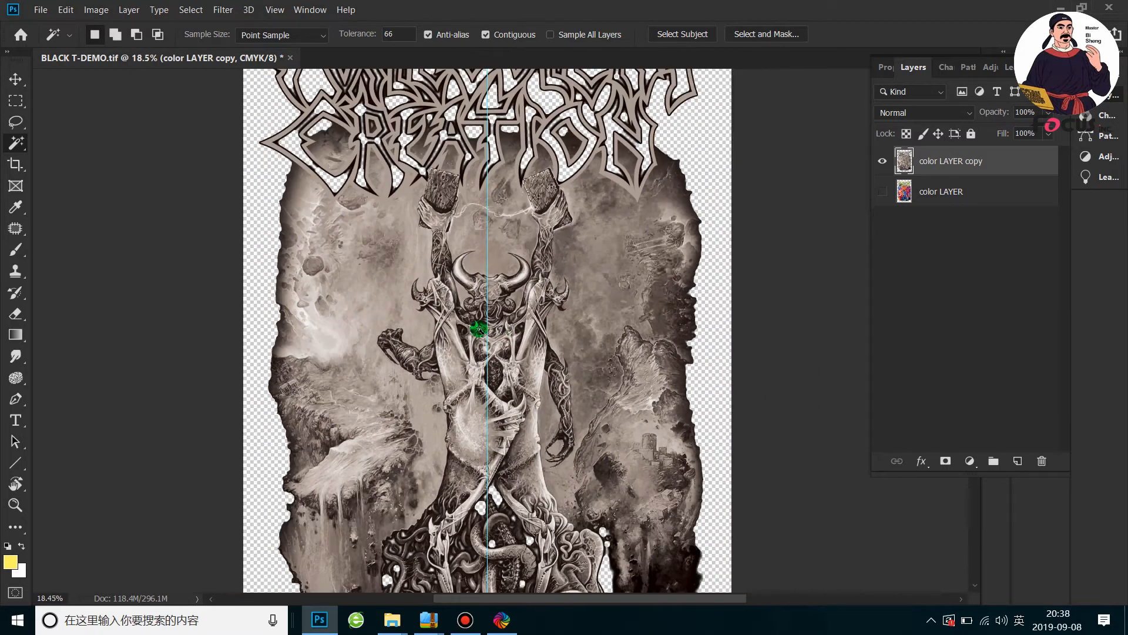
scroll(476, 329, "up", 4)
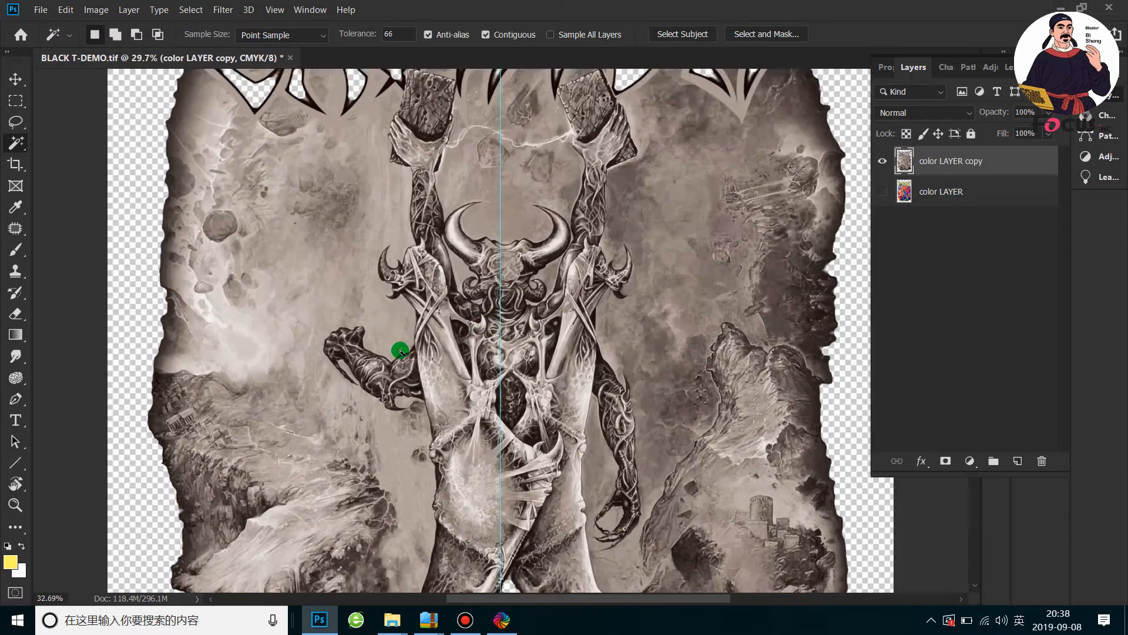
scroll(400, 347, "down", 2)
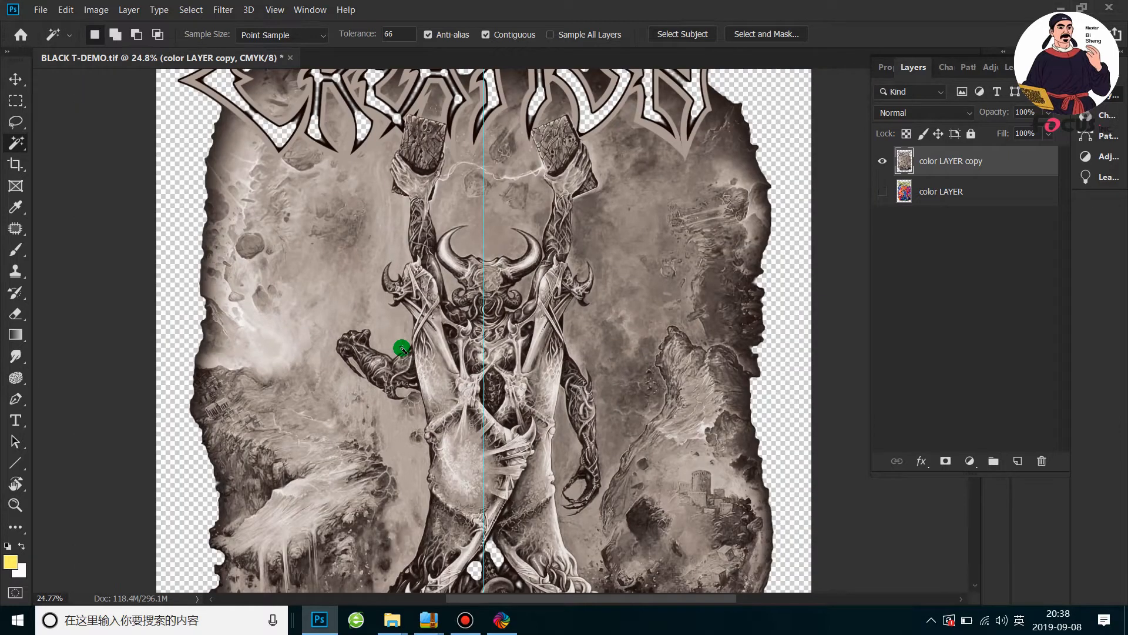
scroll(542, 278, "up", 2)
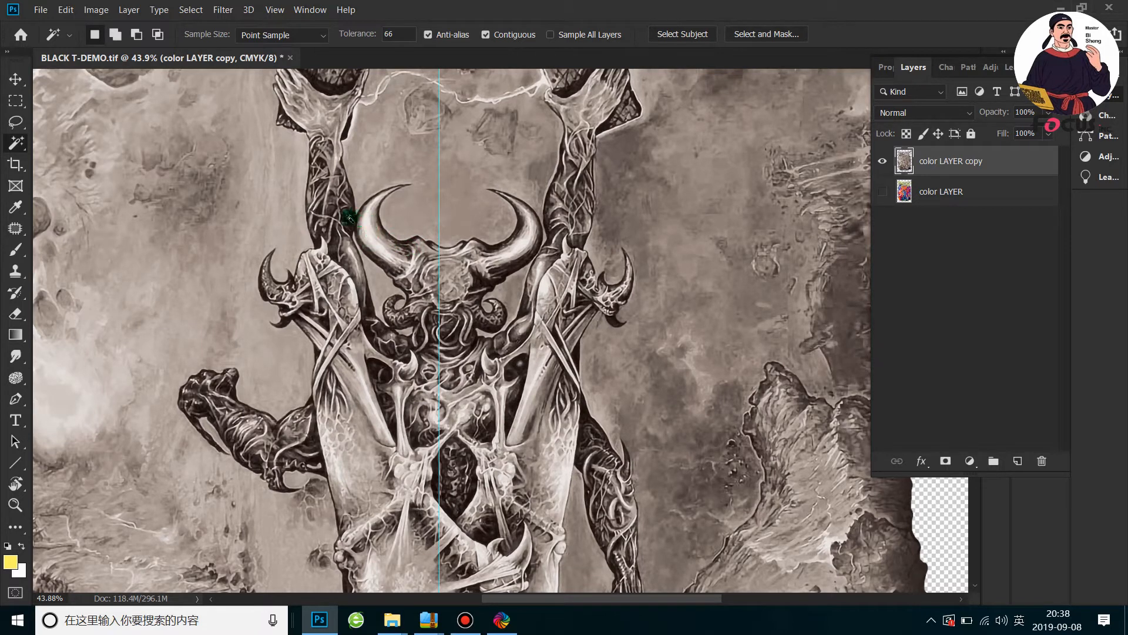
scroll(350, 219, "up", 3)
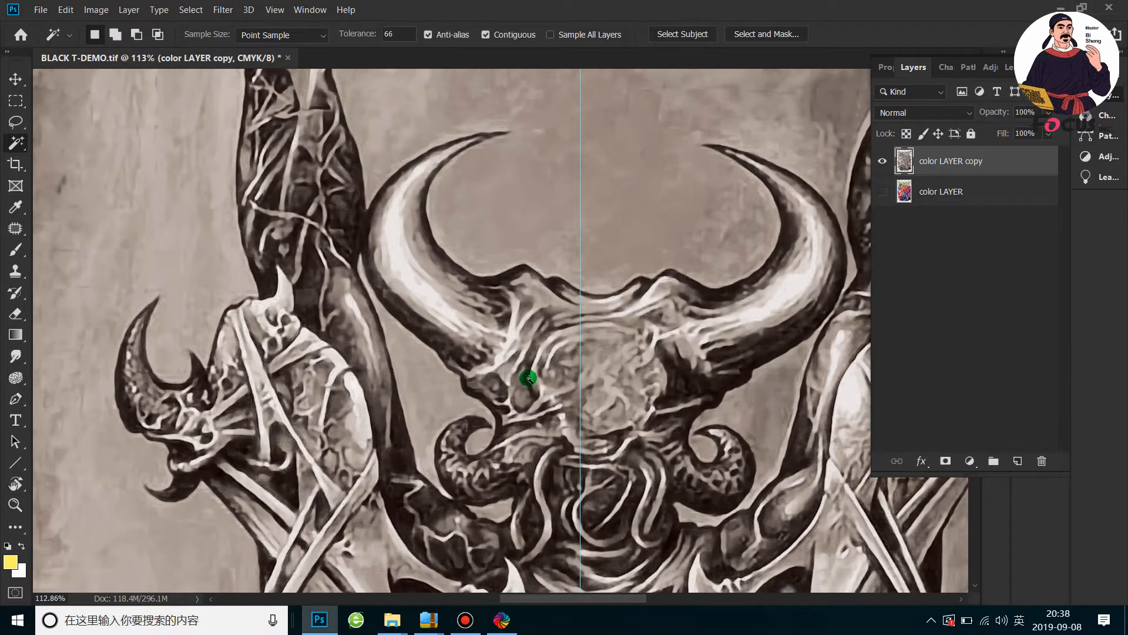
scroll(422, 271, "down", 2)
scroll(373, 268, "down", 2)
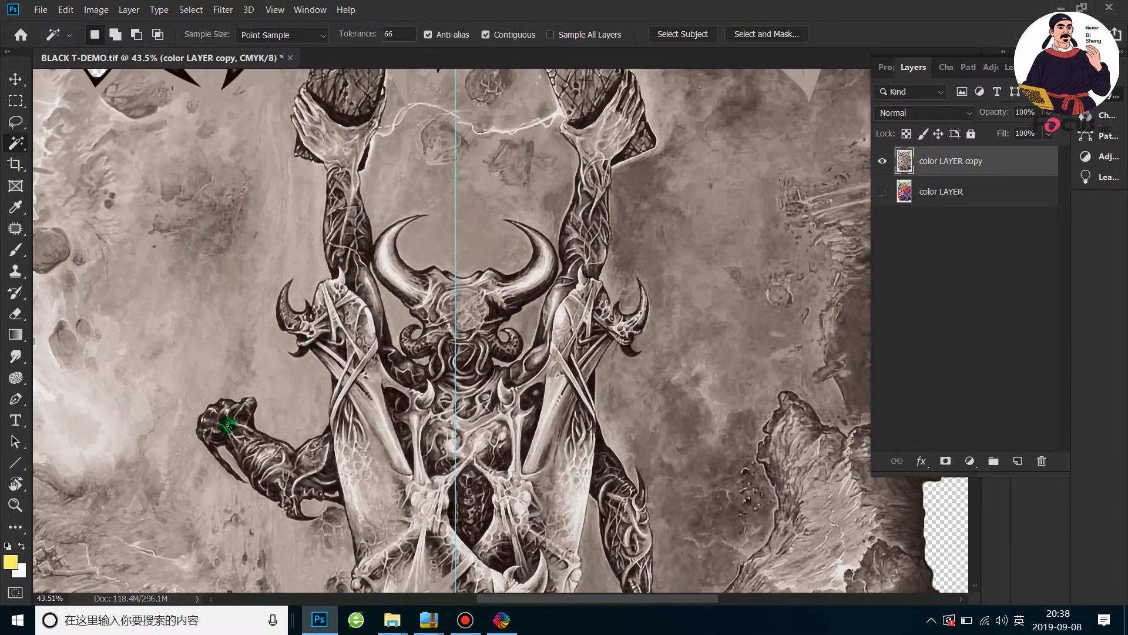
scroll(222, 422, "up", 3)
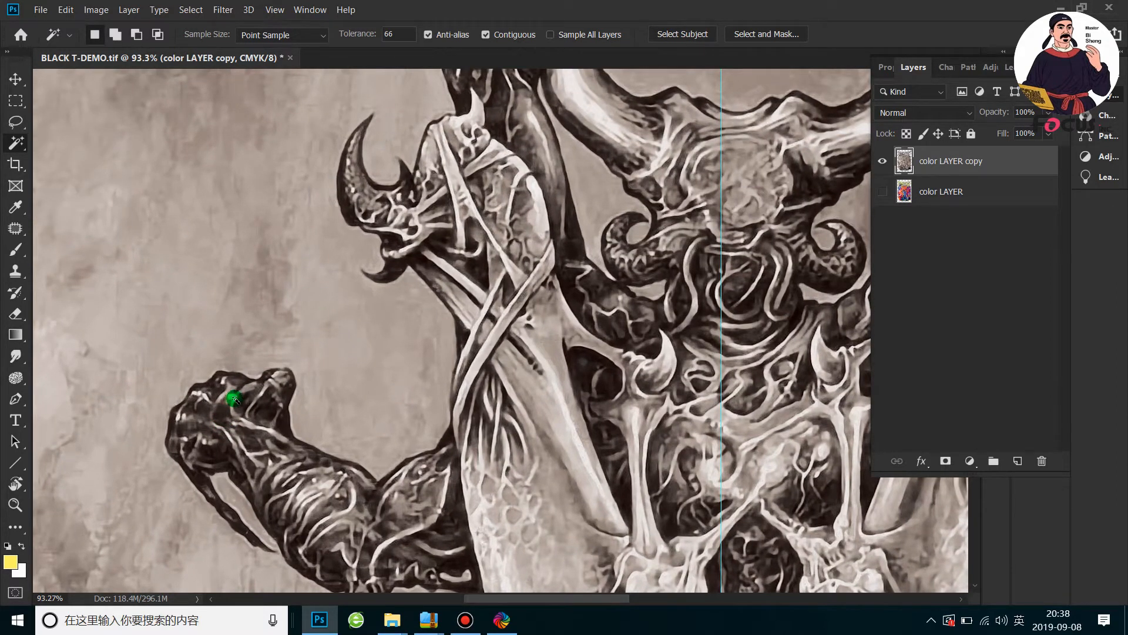
scroll(234, 400, "up", 1)
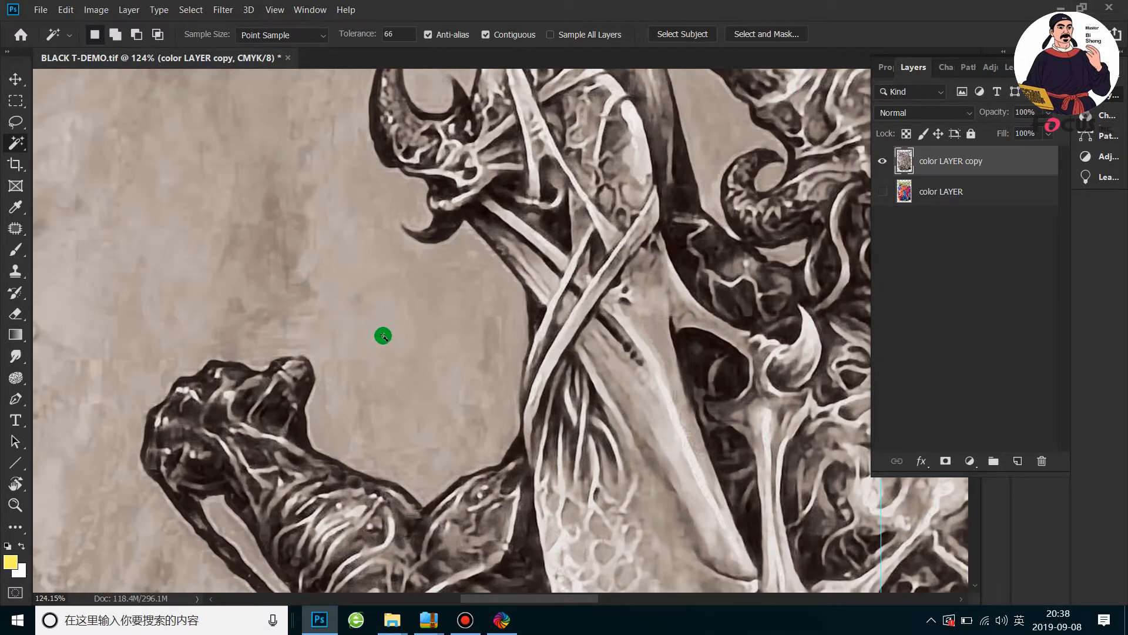
scroll(383, 336, "down", 3)
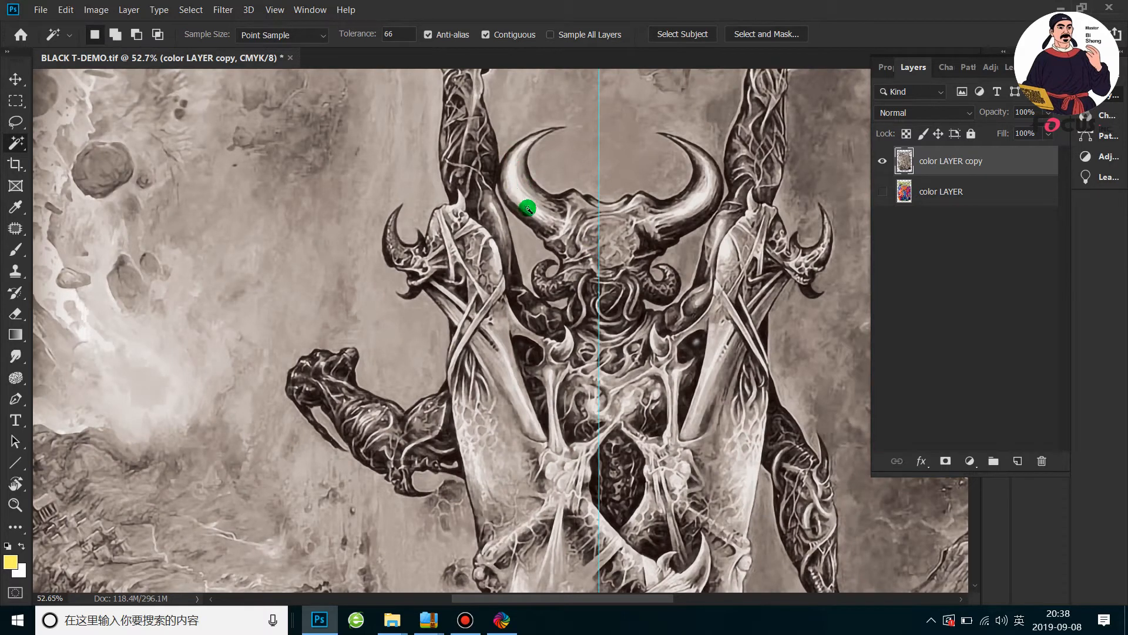
scroll(499, 223, "down", 4)
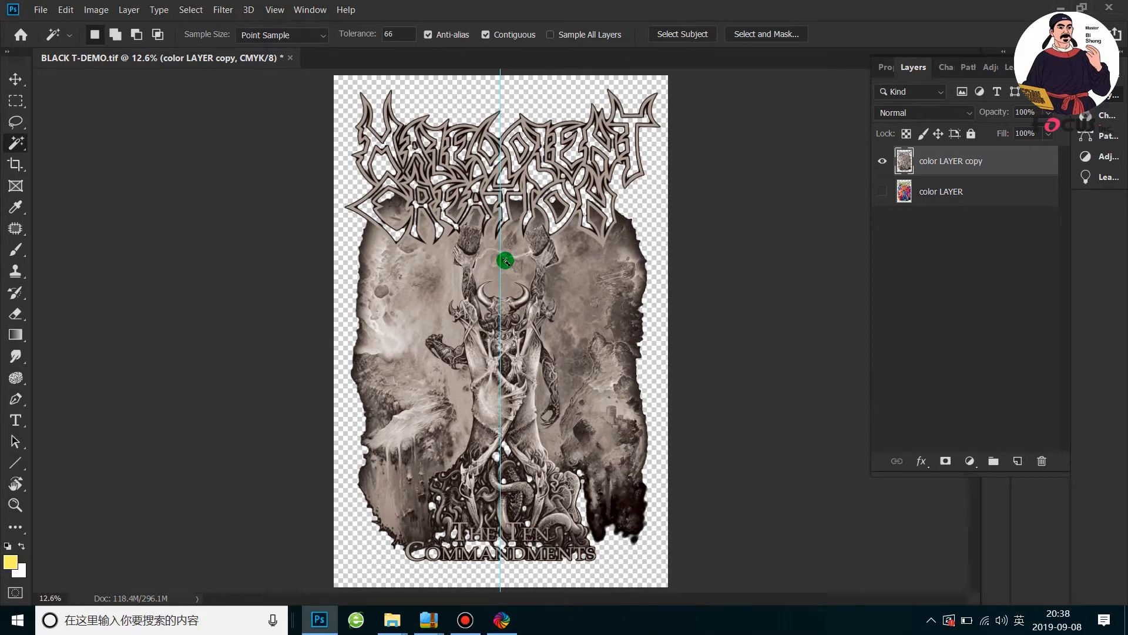
scroll(505, 260, "up", 1)
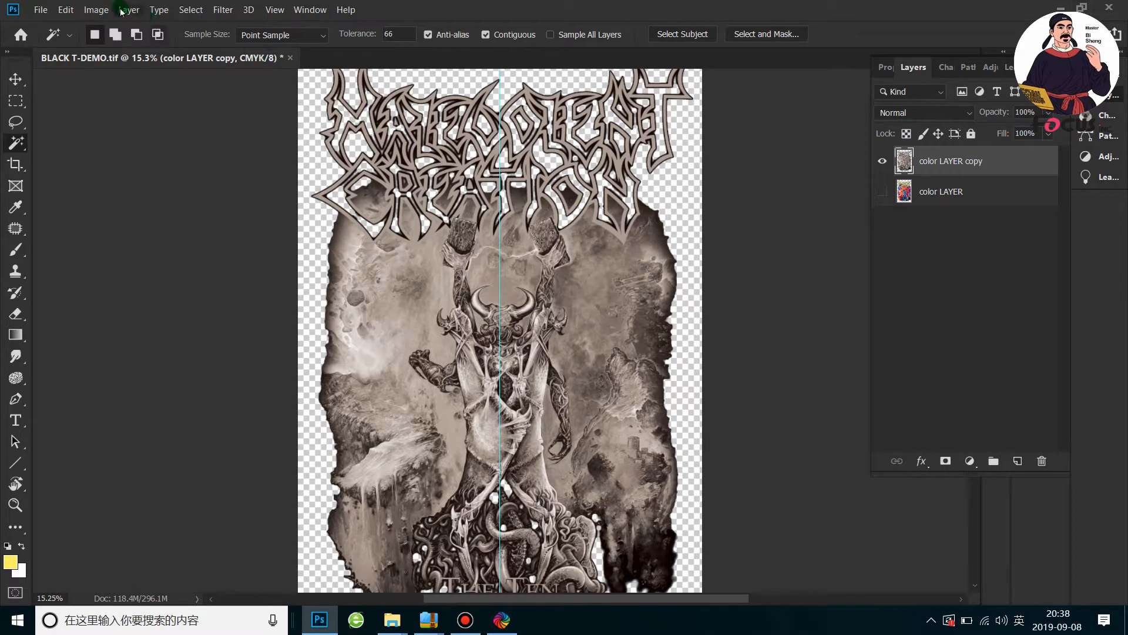
Invert the tones of color LAYER copy and check the inverted artwork at several magnifications
left_click(96, 9)
mouse_move(122, 47)
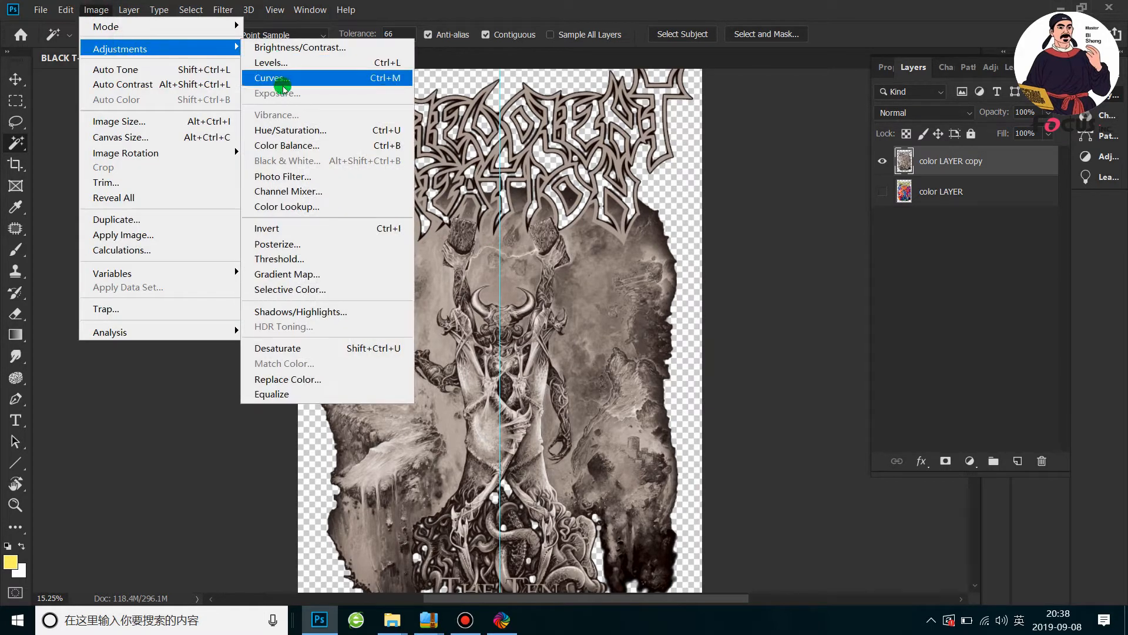
left_click(297, 230)
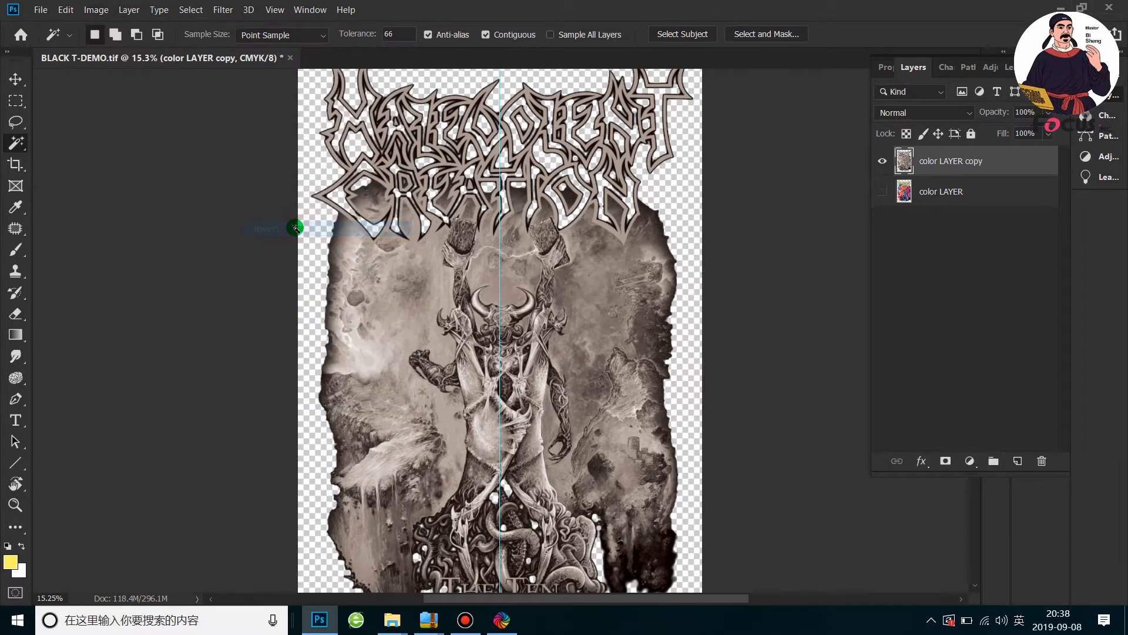
scroll(504, 290, "up", 5)
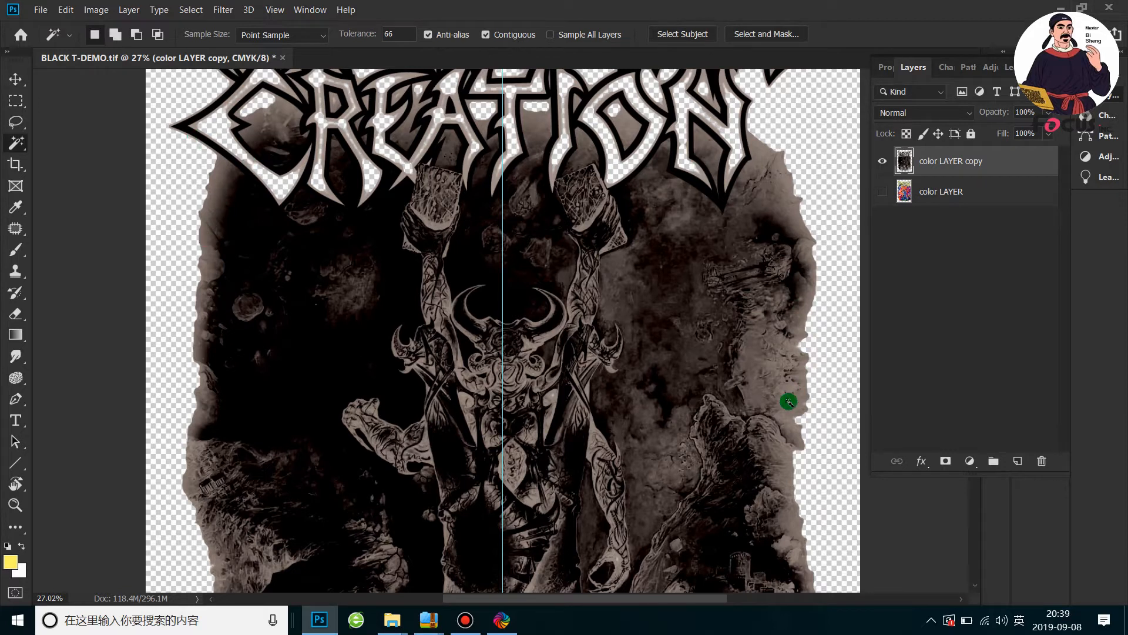
scroll(805, 485, "down", 1)
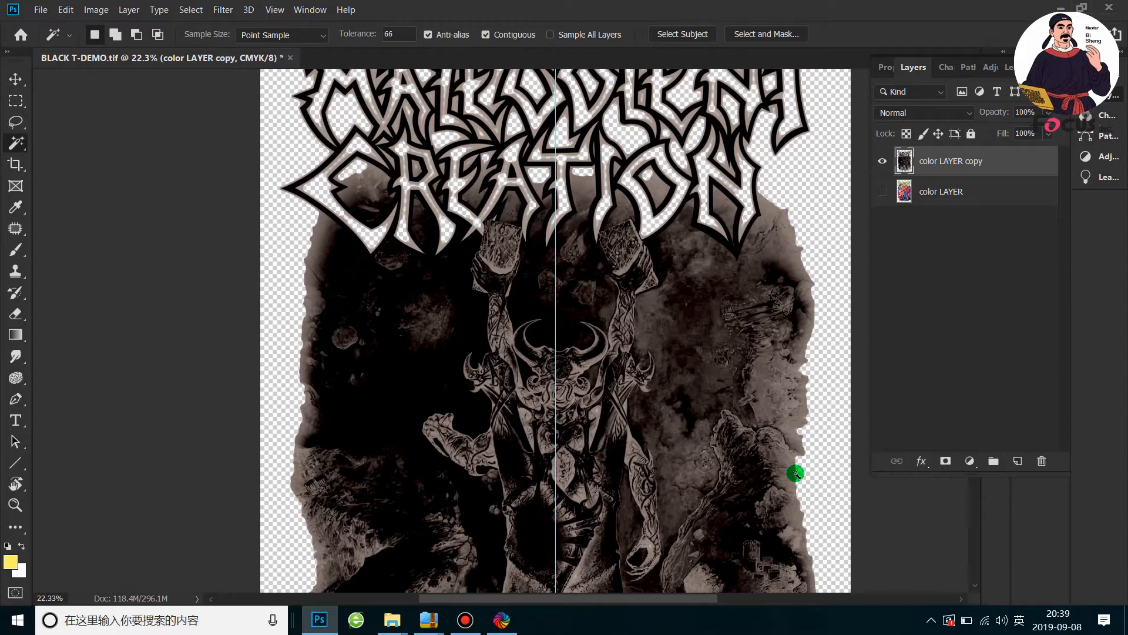
scroll(796, 474, "down", 5)
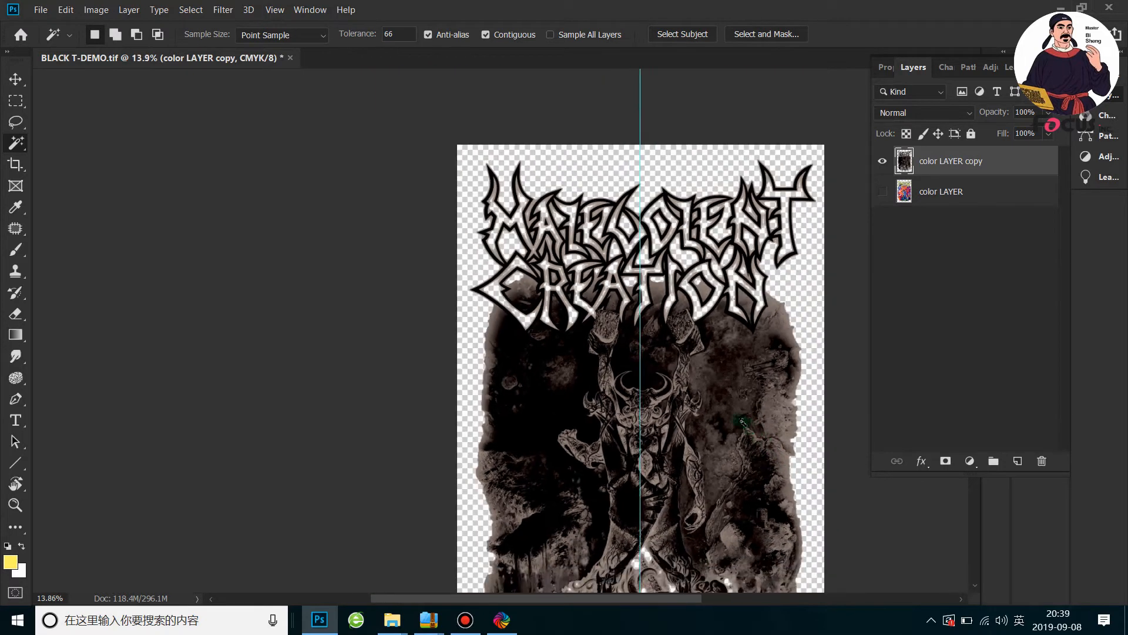
scroll(742, 420, "up", 3)
scroll(678, 348, "down", 3)
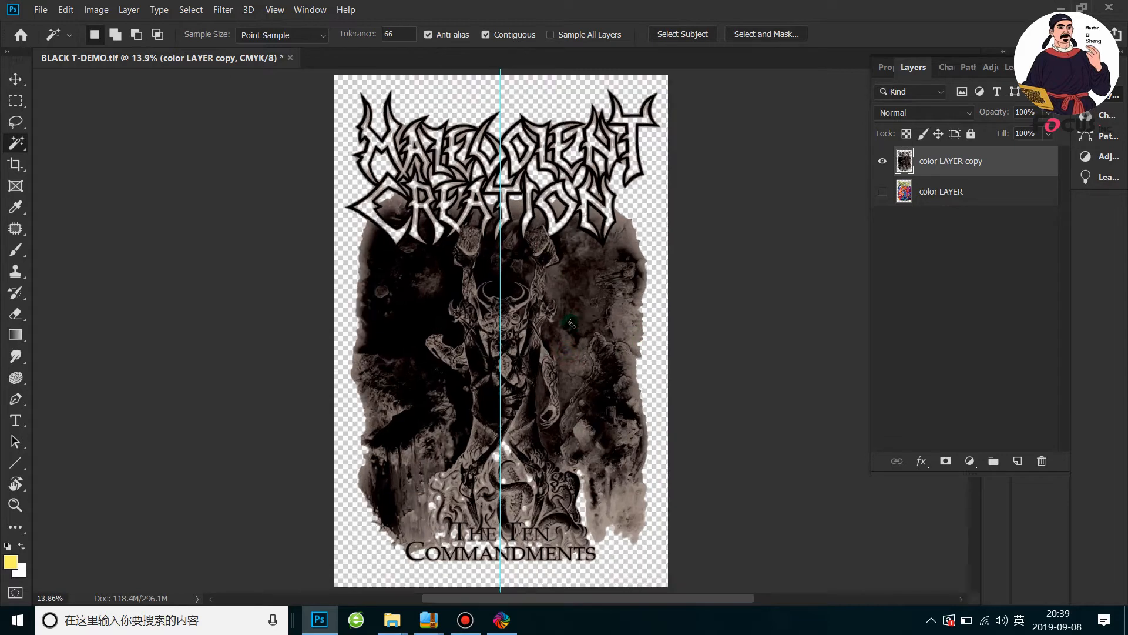
scroll(570, 323, "up", 1)
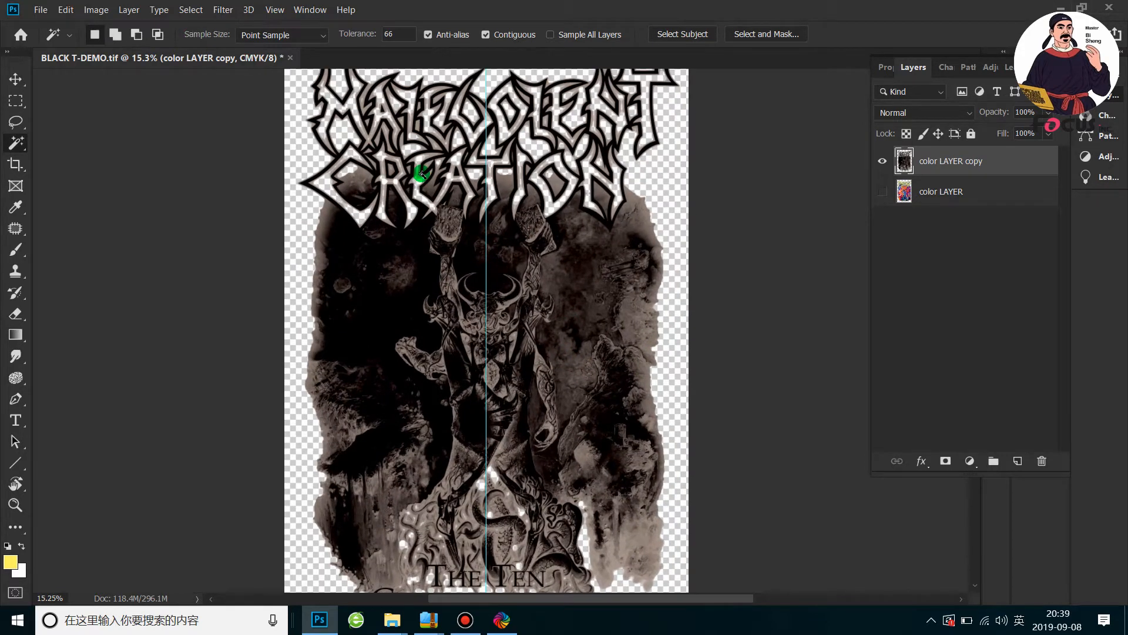
Darken color LAYER copy with a Curves adjustment that raises the midtones of the combined CMYK curve, and check the adjusted artwork
left_click(98, 11)
mouse_move(106, 47)
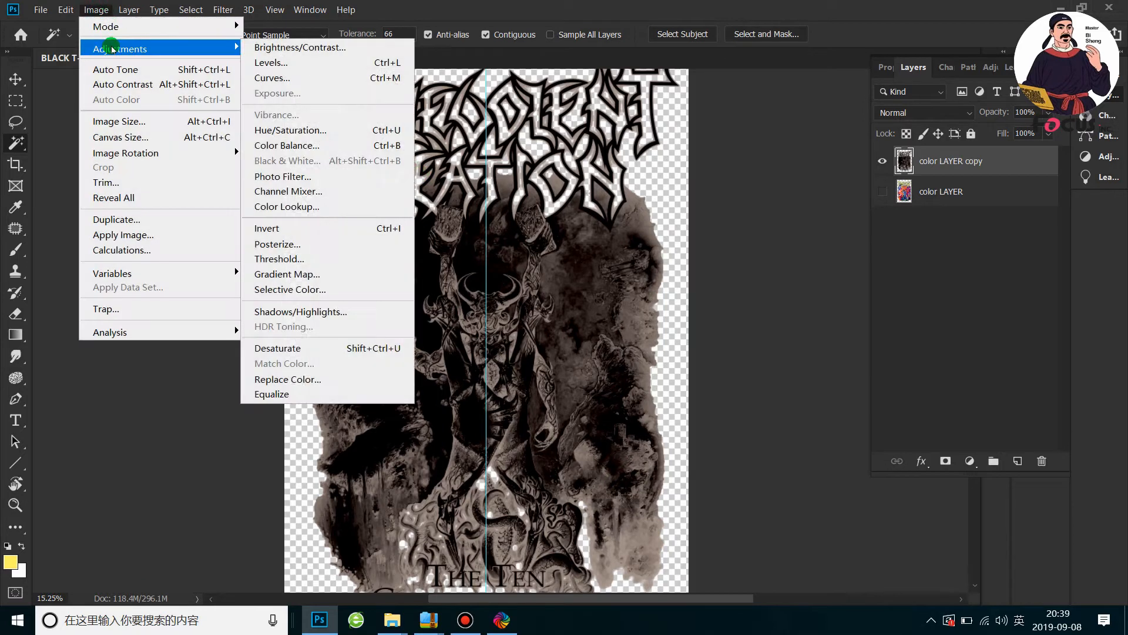
left_click(273, 78)
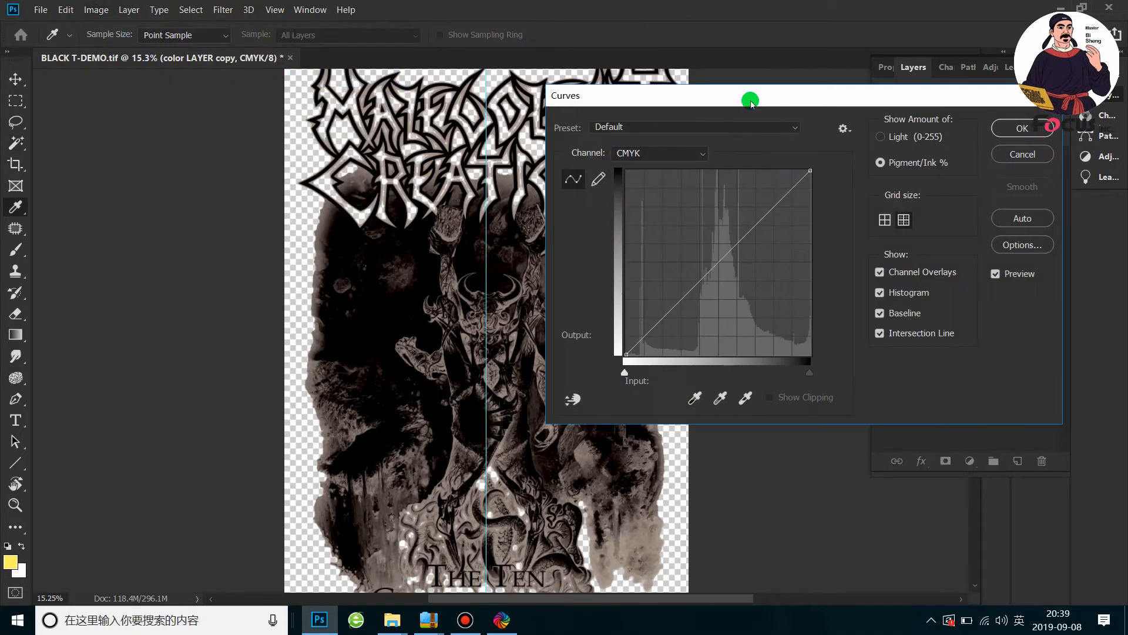
left_click_drag(748, 96, 833, 94)
left_click(806, 264)
left_click_drag(796, 260, 732, 205)
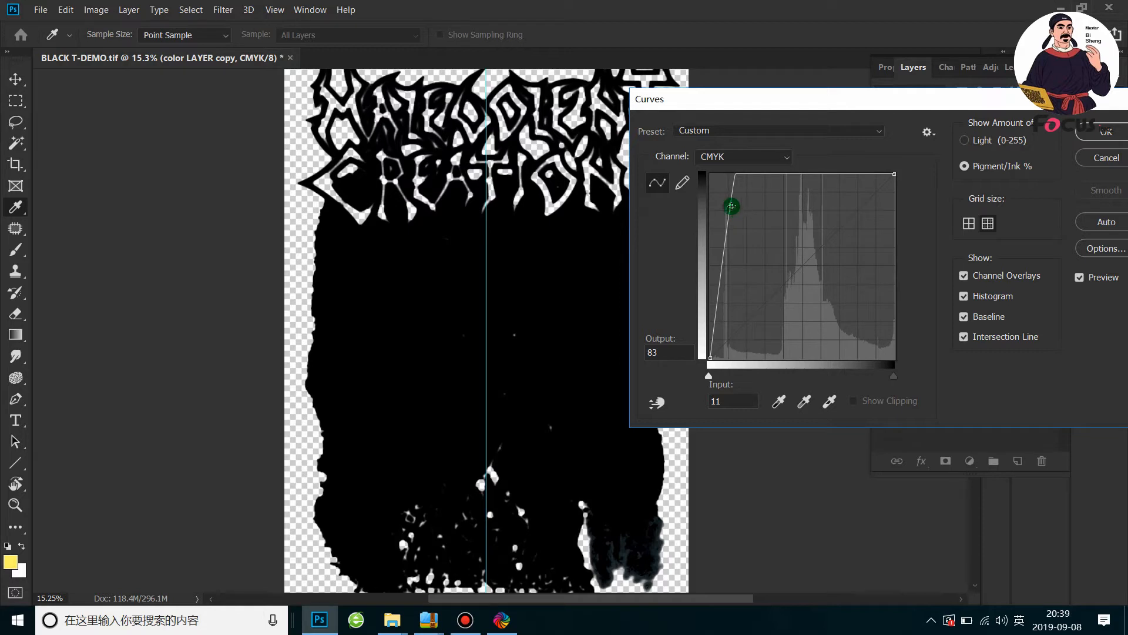
mouse_move(730, 203)
left_mouse_down()
mouse_move(826, 265)
mouse_move(809, 267)
mouse_move(713, 194)
left_mouse_up()
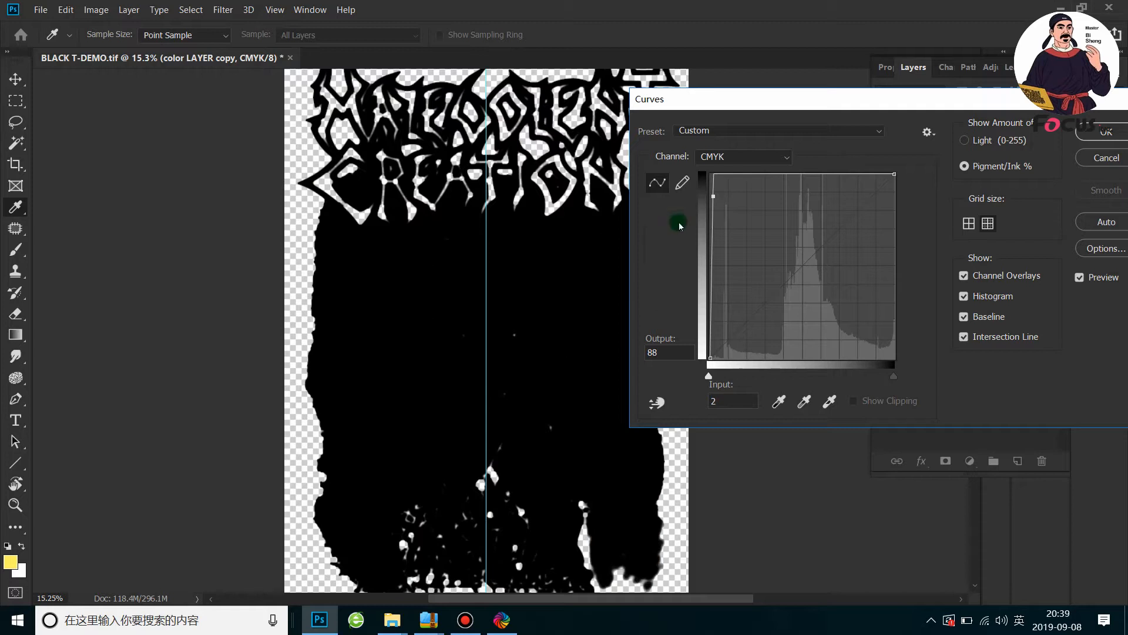
left_click_drag(714, 199, 783, 253)
left_click(1107, 140)
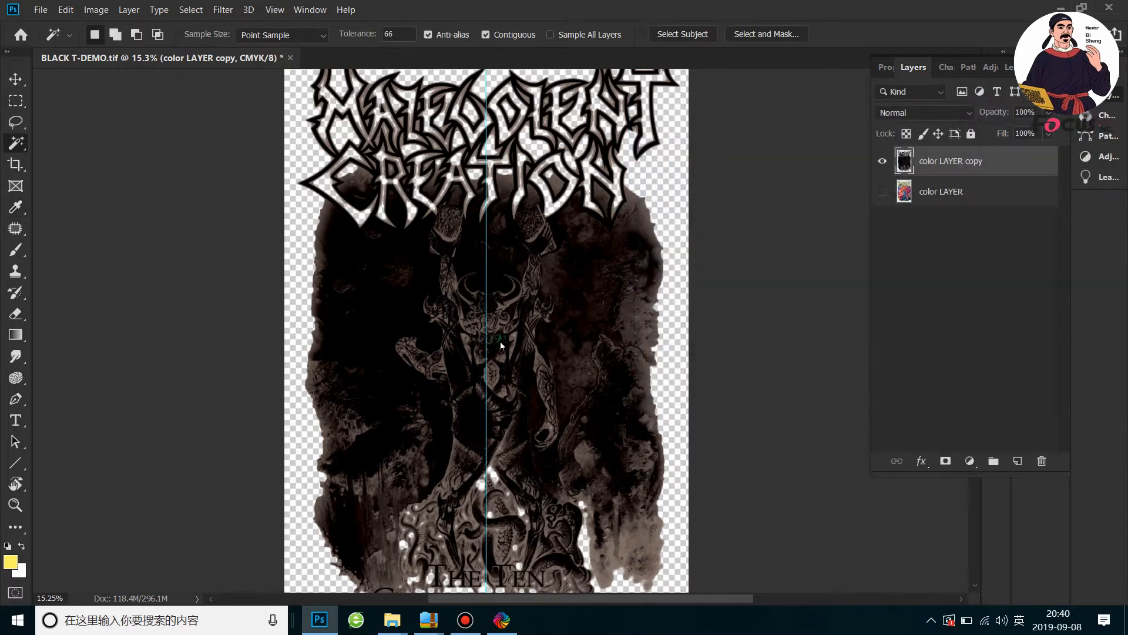
scroll(547, 393, "down", 6)
scroll(546, 340, "up", 8)
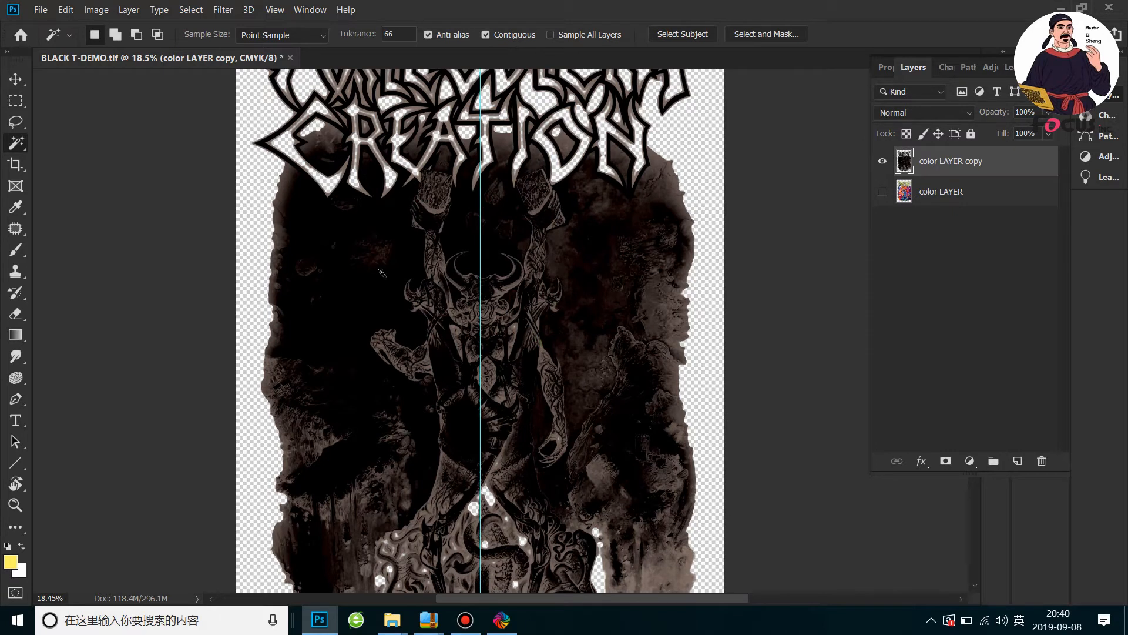
Load the composite CMYK channel as a selection and invert the selection so that it covers the artwork
left_click(945, 66)
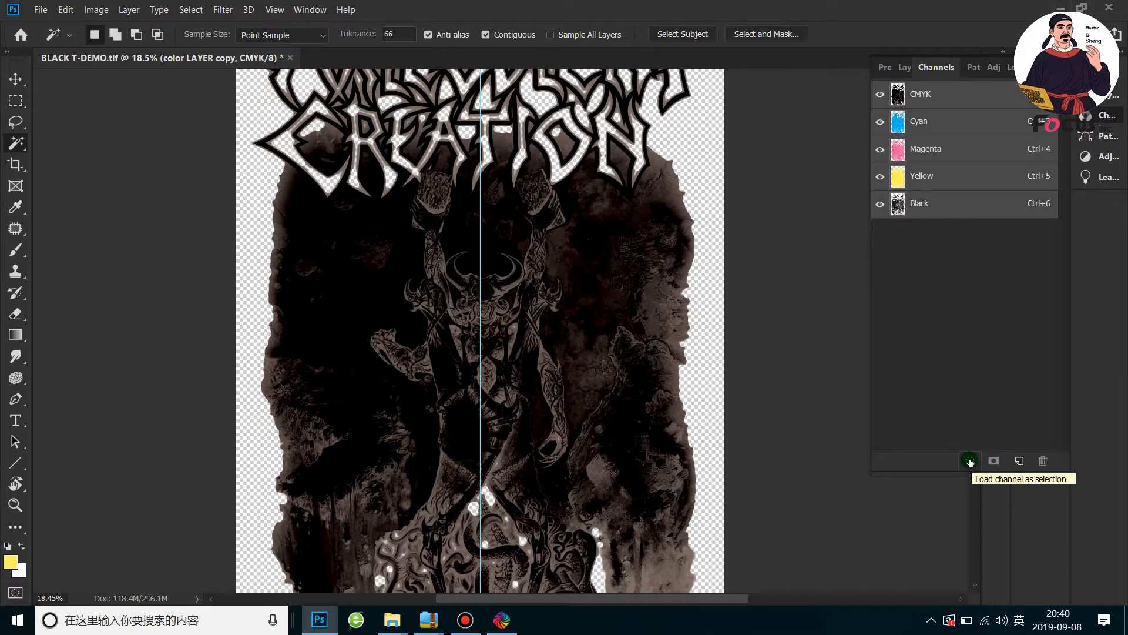
left_click(970, 461)
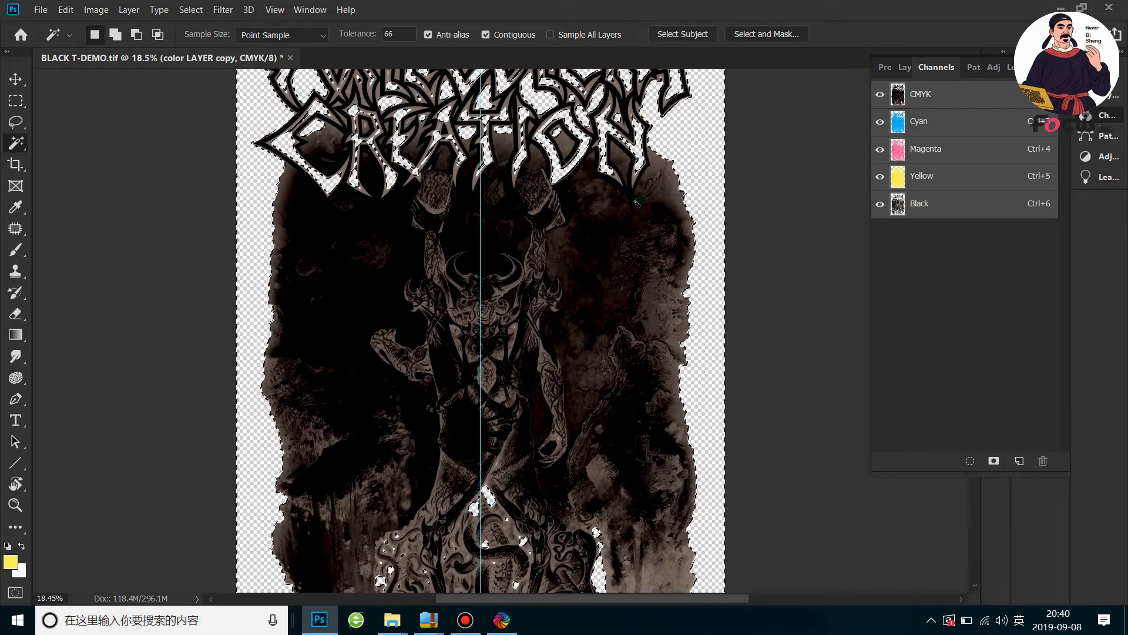
scroll(613, 196, "down", 3)
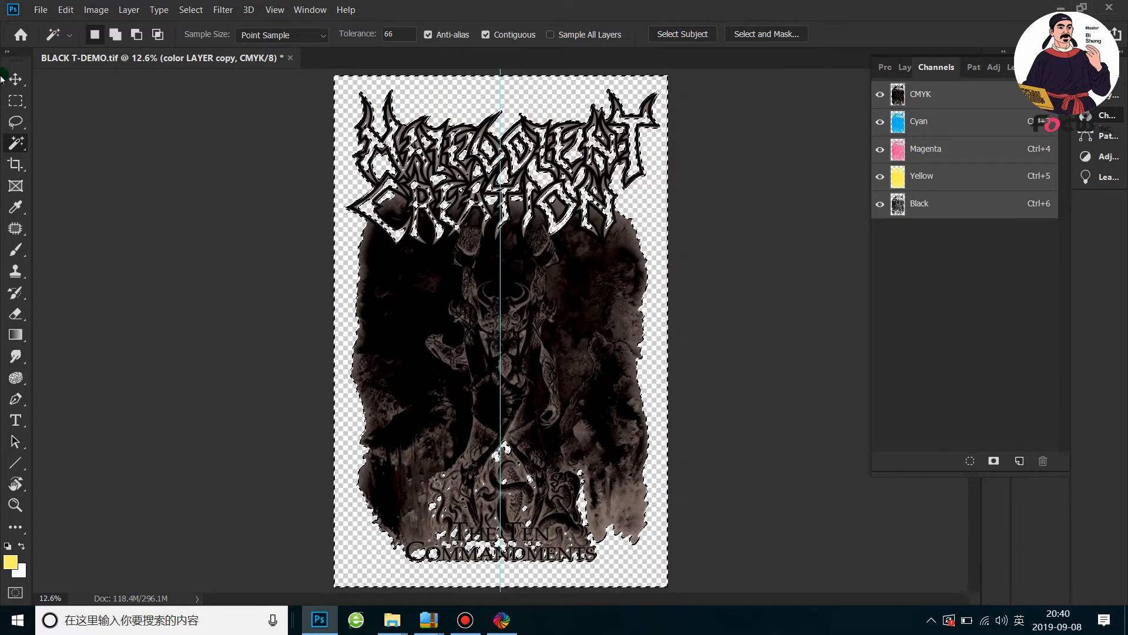
right_click(20, 104)
left_click(88, 97)
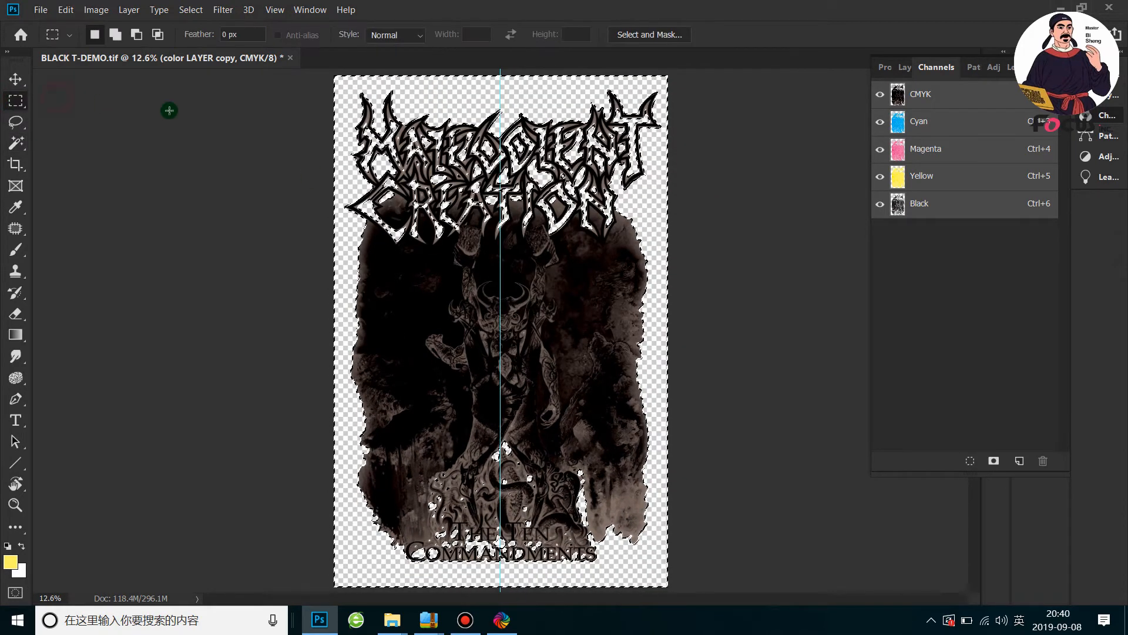
right_click(357, 178)
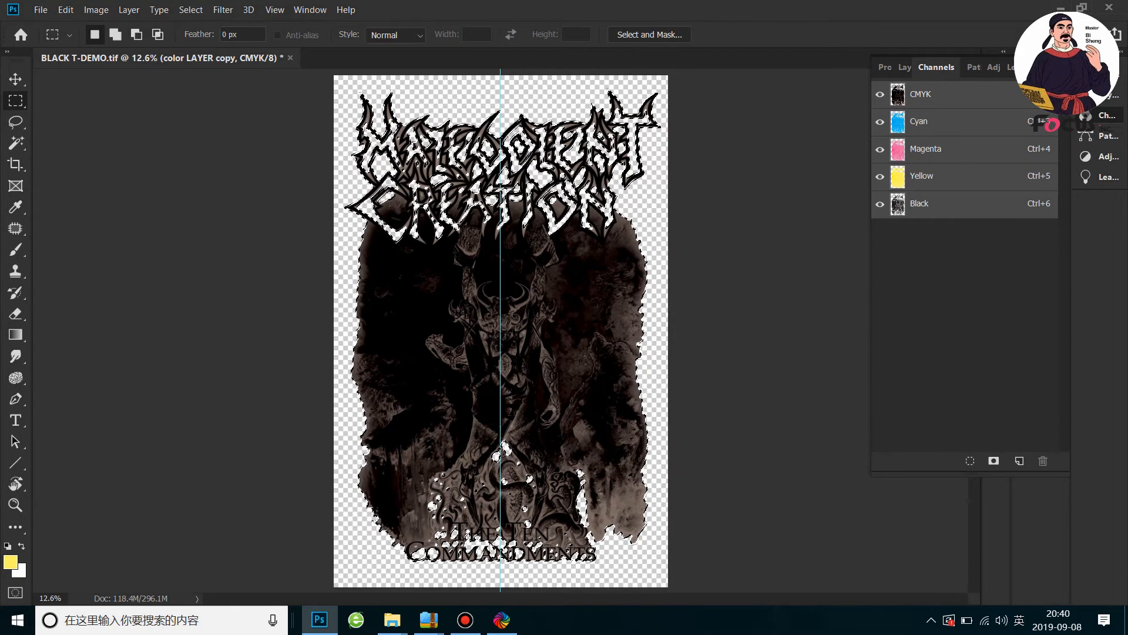
Start a new spot channel from the selection and name it White spot chanel
left_click(1062, 68)
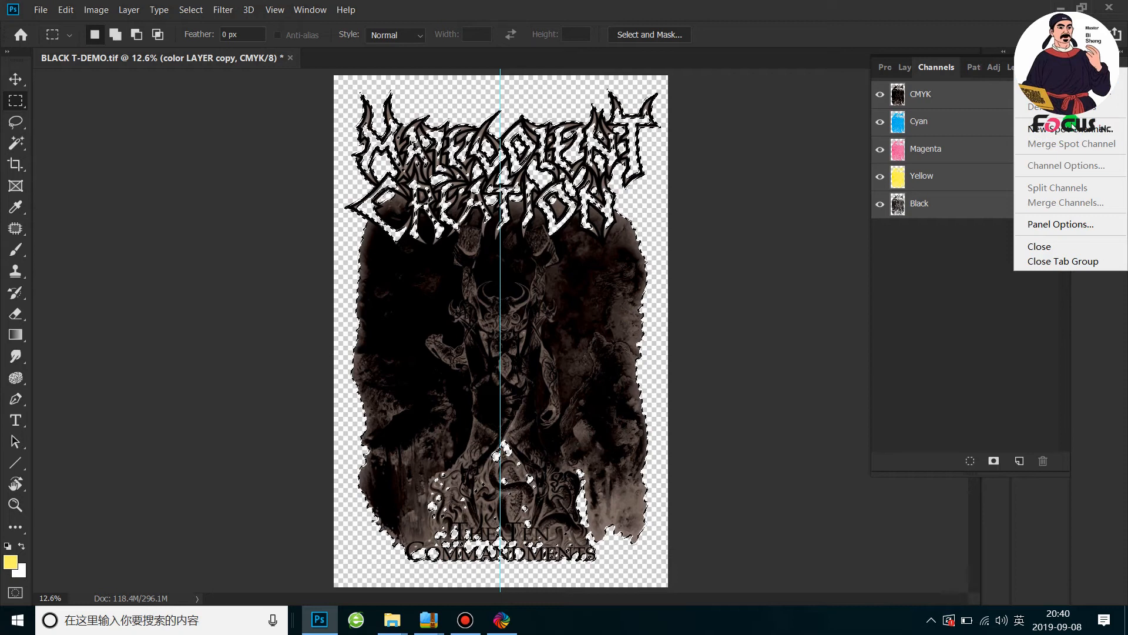
left_click(1071, 131)
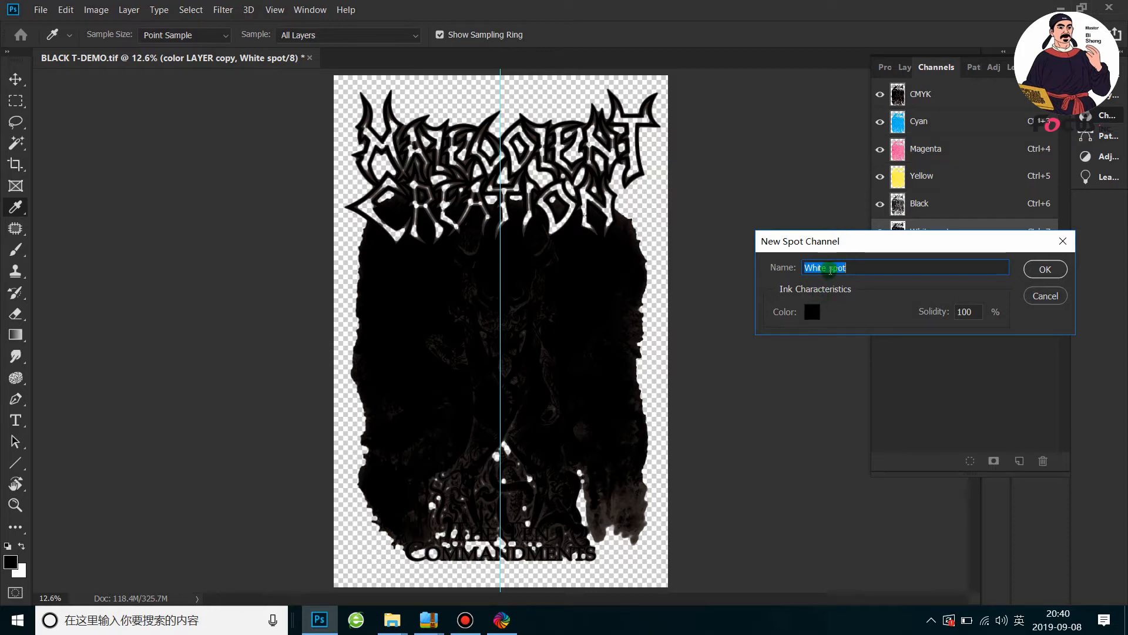
left_click(857, 267)
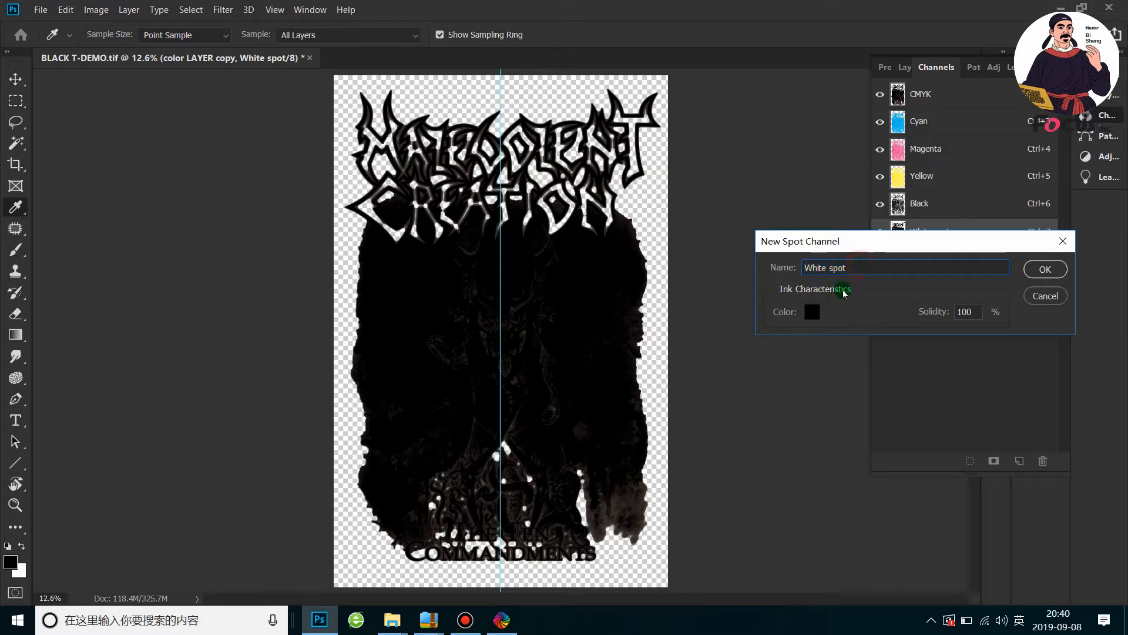
type("chanel")
Set the spot ink color to C 100, M 100, Y 100, K 100 and create the channel
left_click(828, 315)
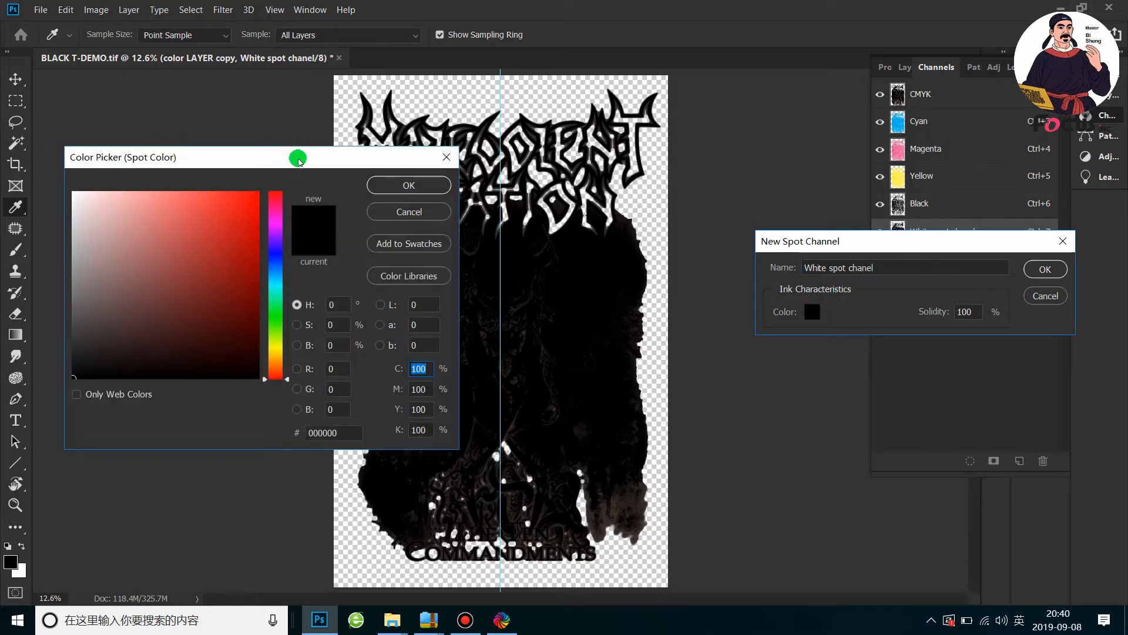
left_click_drag(299, 159, 323, 165)
left_click(246, 253)
left_click_drag(205, 219, 99, 392)
double_click(451, 379)
type("100")
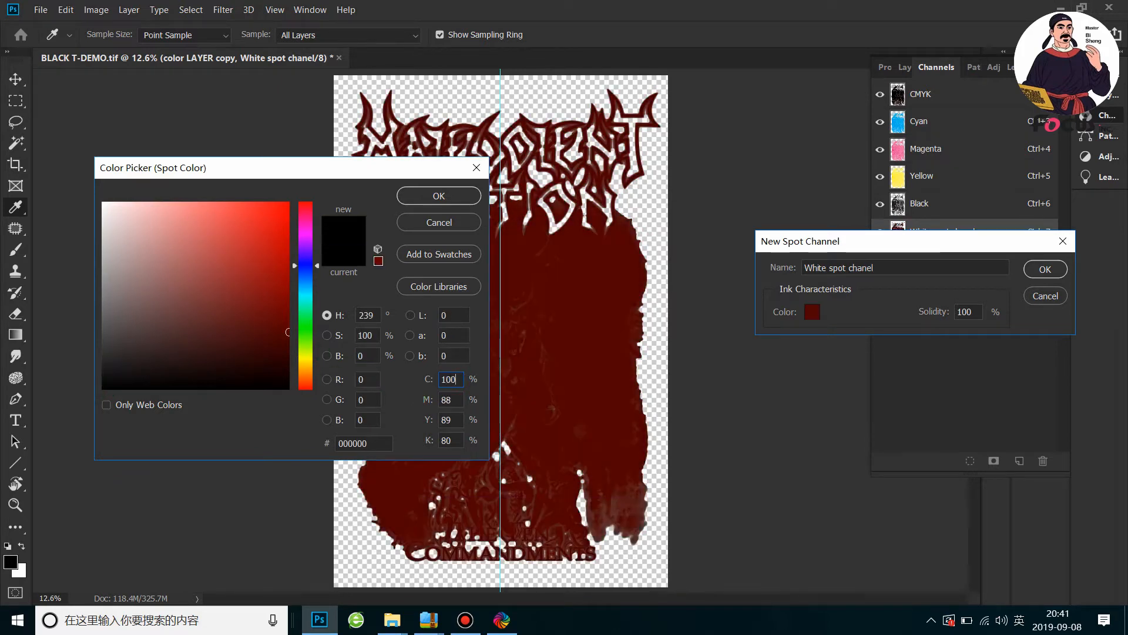
double_click(451, 400)
type("100")
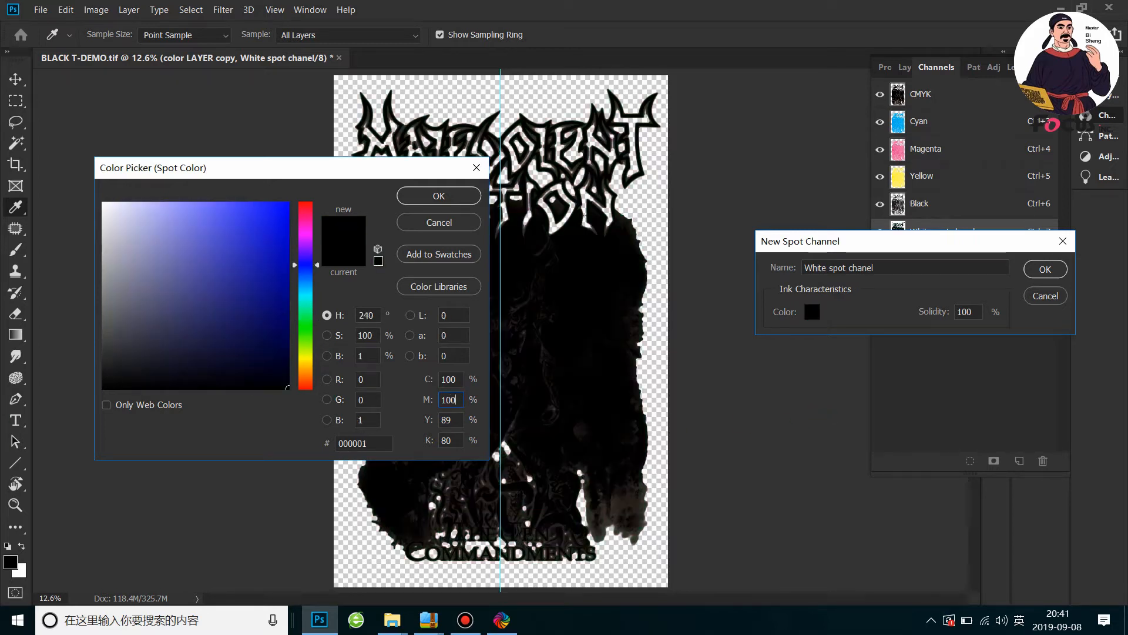
double_click(451, 420)
type("100100")
left_click(433, 200)
left_click(438, 196)
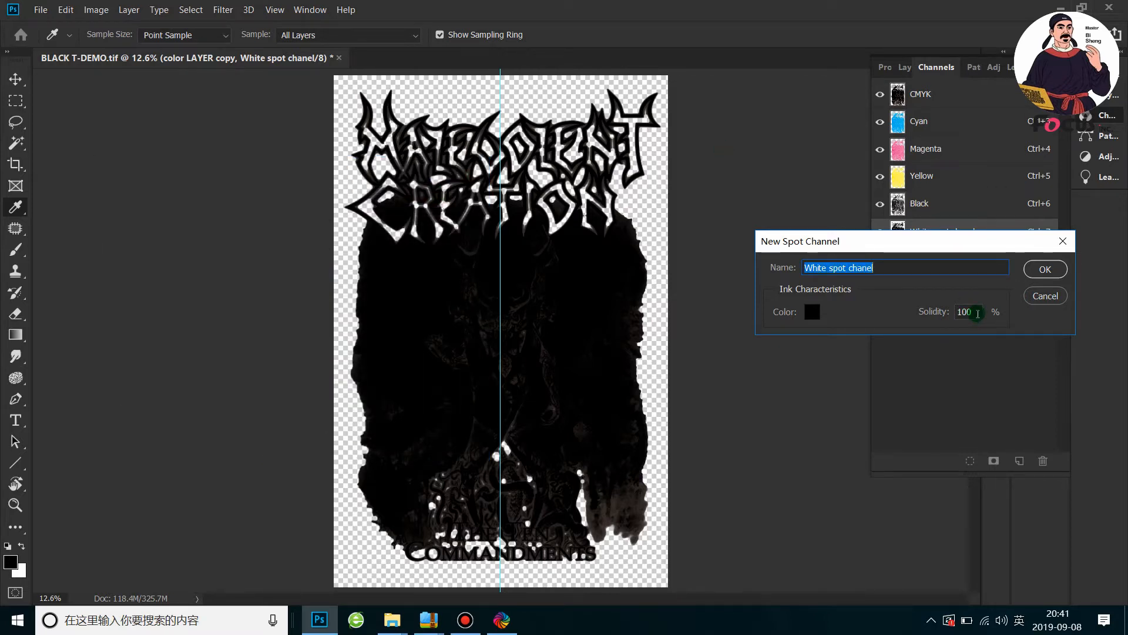
left_click(1045, 270)
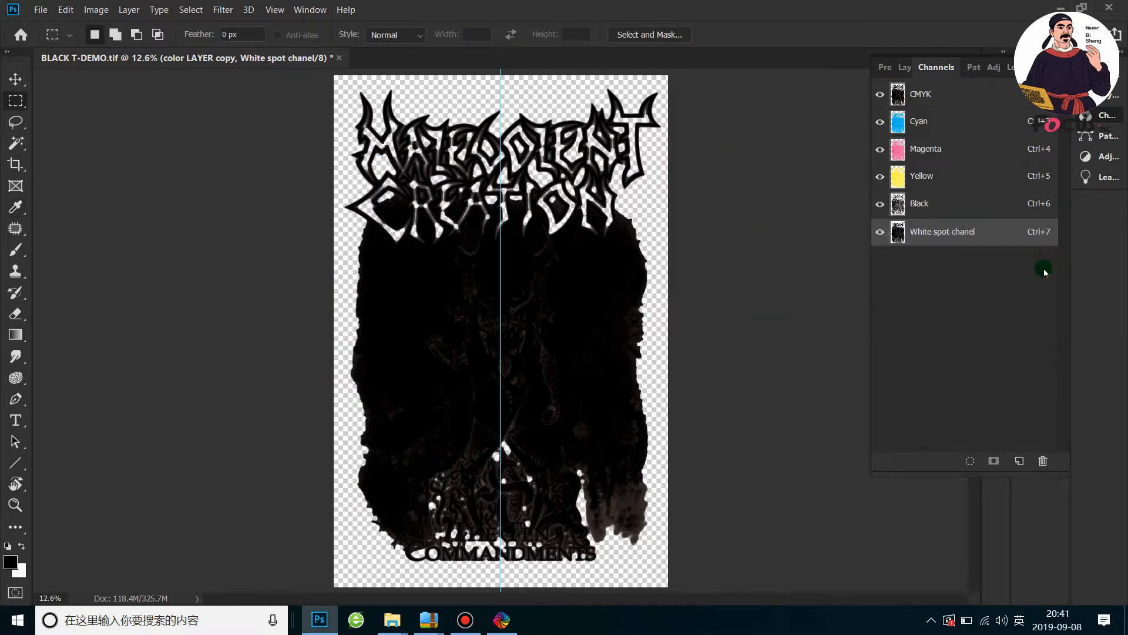
Display White spot chanel on its own and examine its grayscale detail close up and as a whole
left_click(950, 235)
left_click(881, 100)
left_click(897, 103)
left_click(882, 96)
scroll(575, 351, "up", 5)
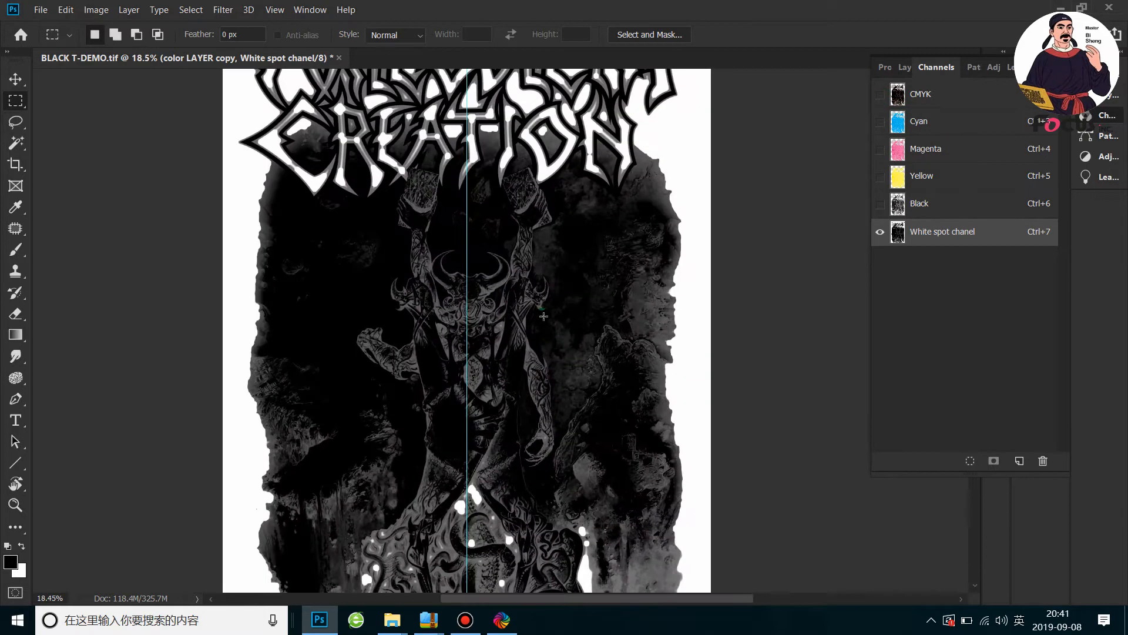
scroll(543, 318, "down", 3)
scroll(543, 318, "down", 2)
scroll(392, 299, "up", 4)
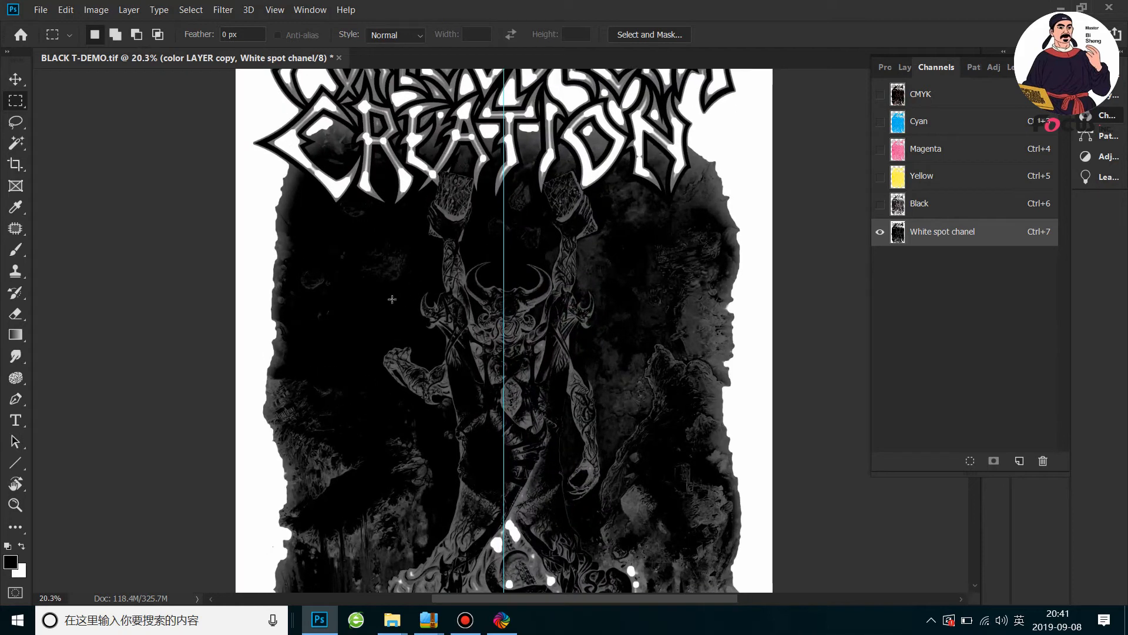
scroll(393, 298, "down", 2)
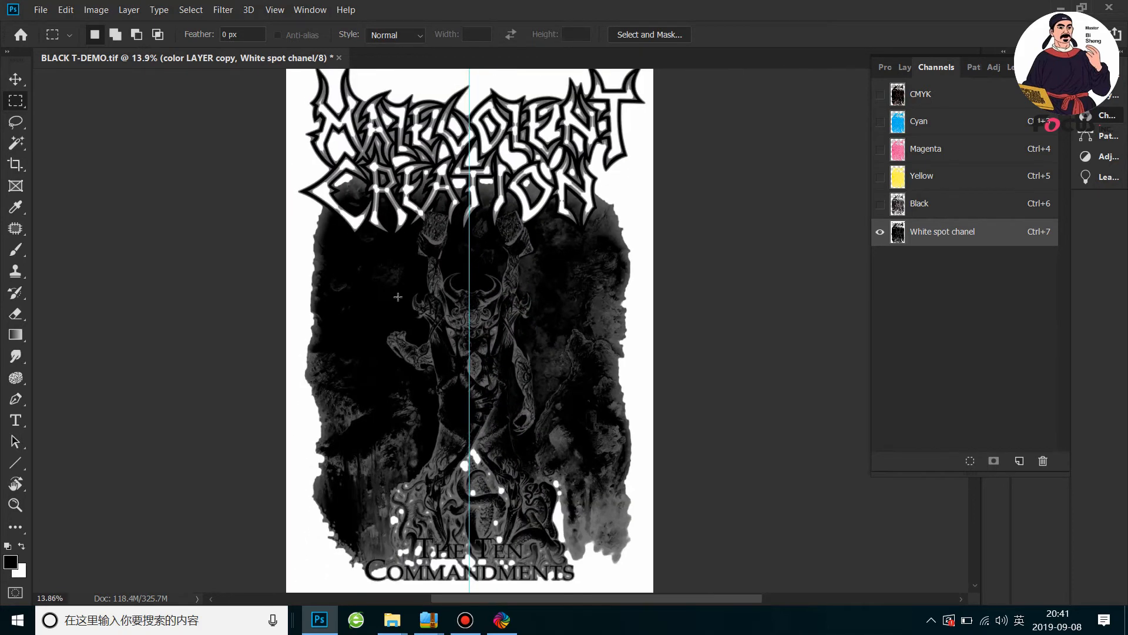
scroll(398, 296, "up", 1)
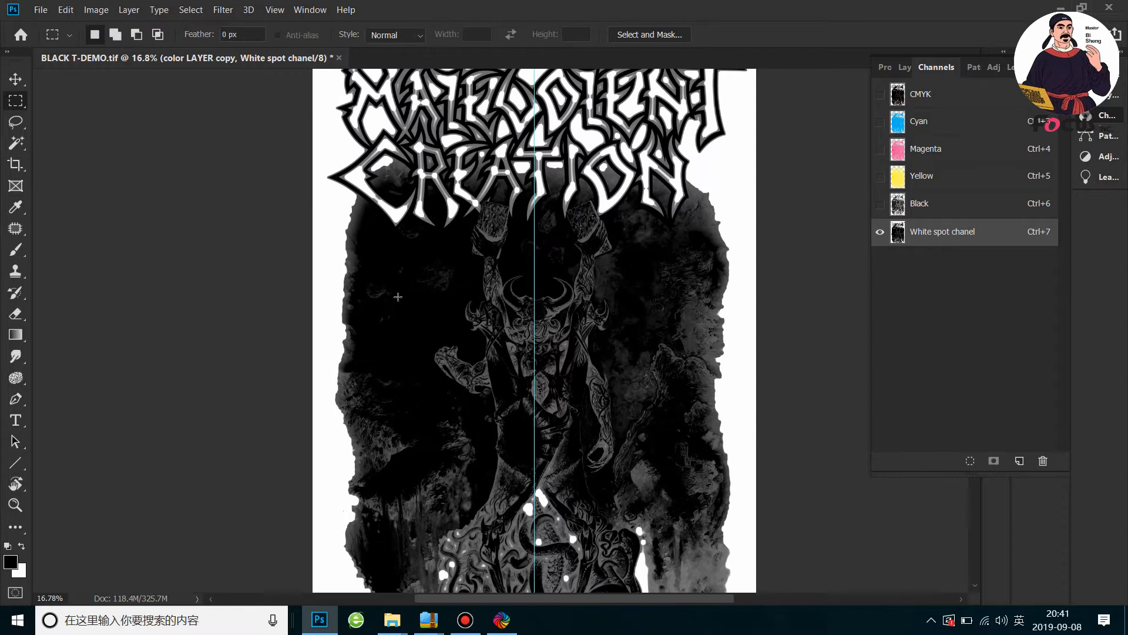
scroll(398, 297, "down", 2)
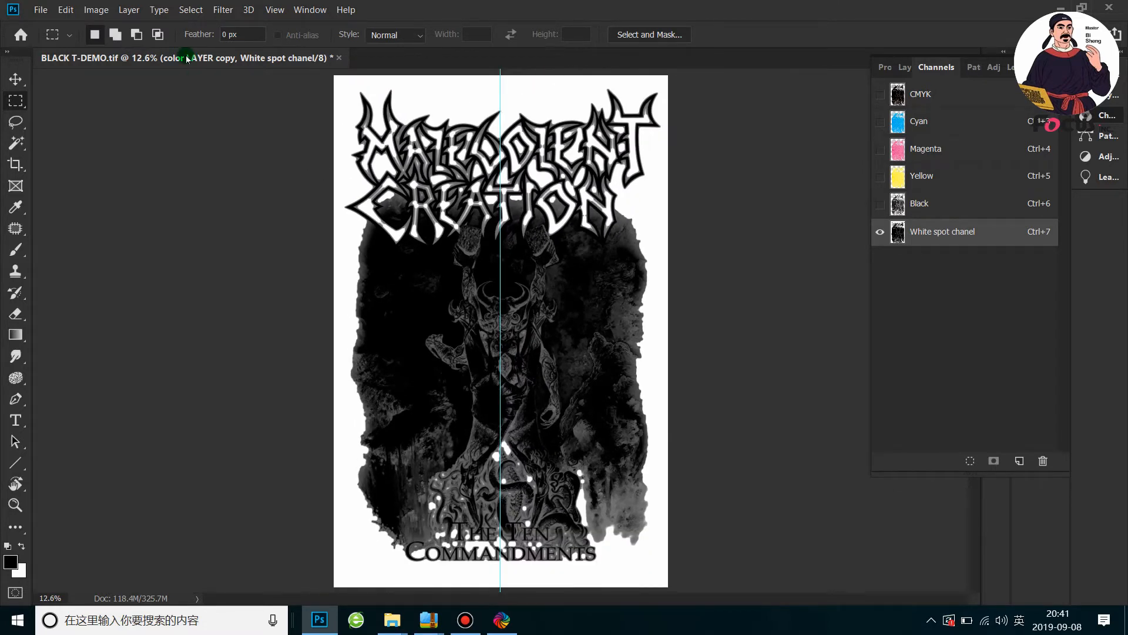
Lighten White spot chanel with a Curves adjustment that maps input 56 to output 46
left_click(97, 10)
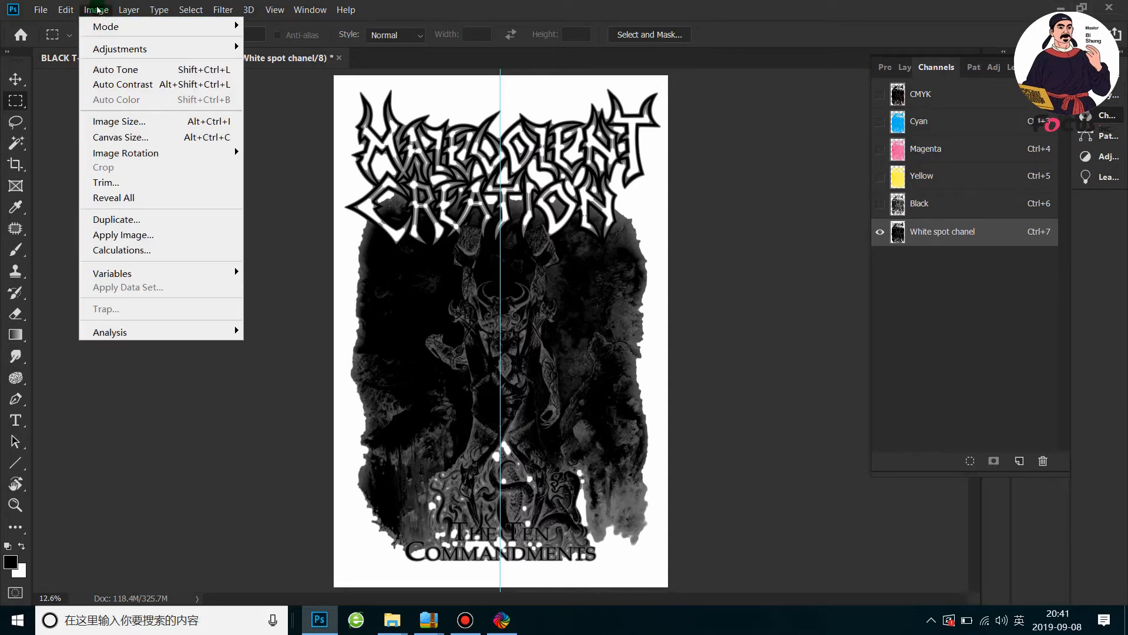
mouse_move(198, 47)
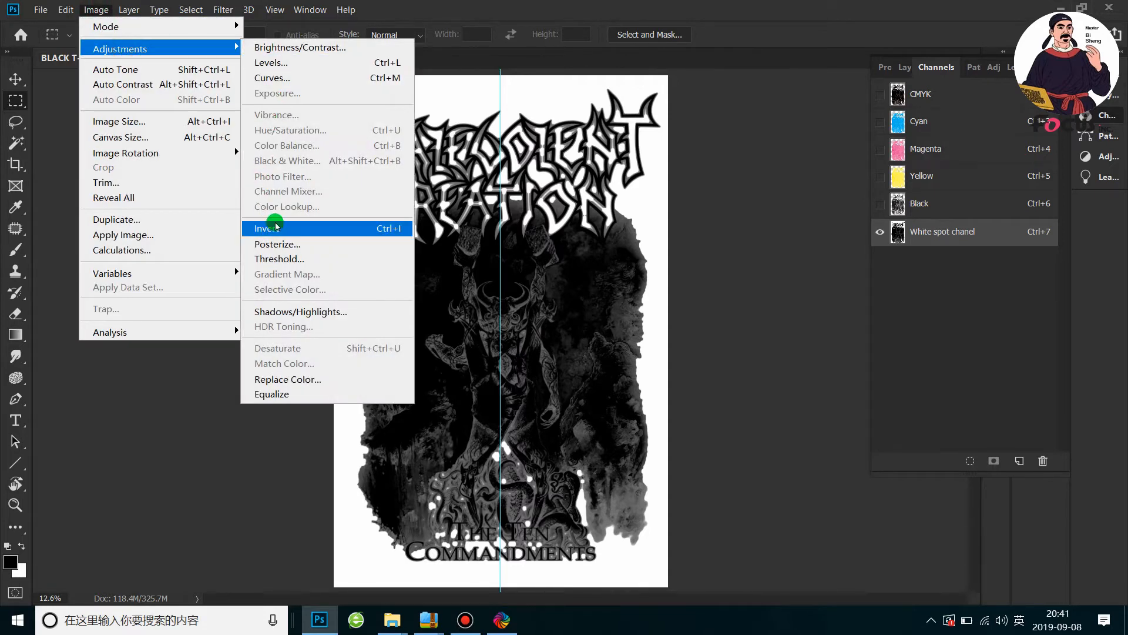
left_click(287, 78)
left_click_drag(635, 73, 952, 86)
left_click_drag(788, 241, 807, 263)
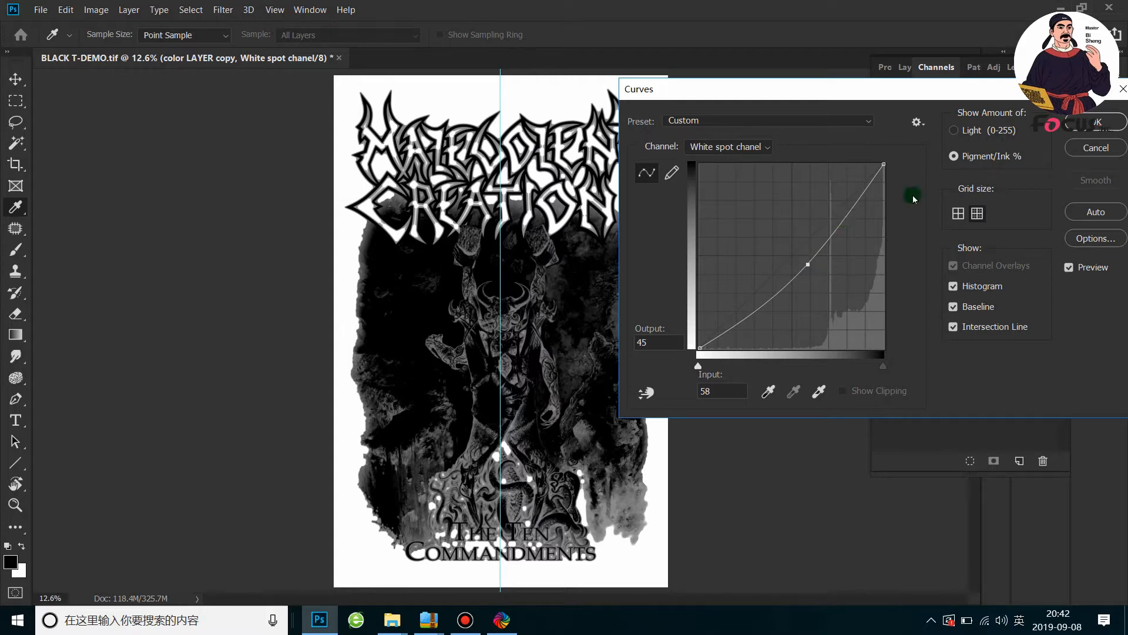
left_click_drag(809, 263, 803, 262)
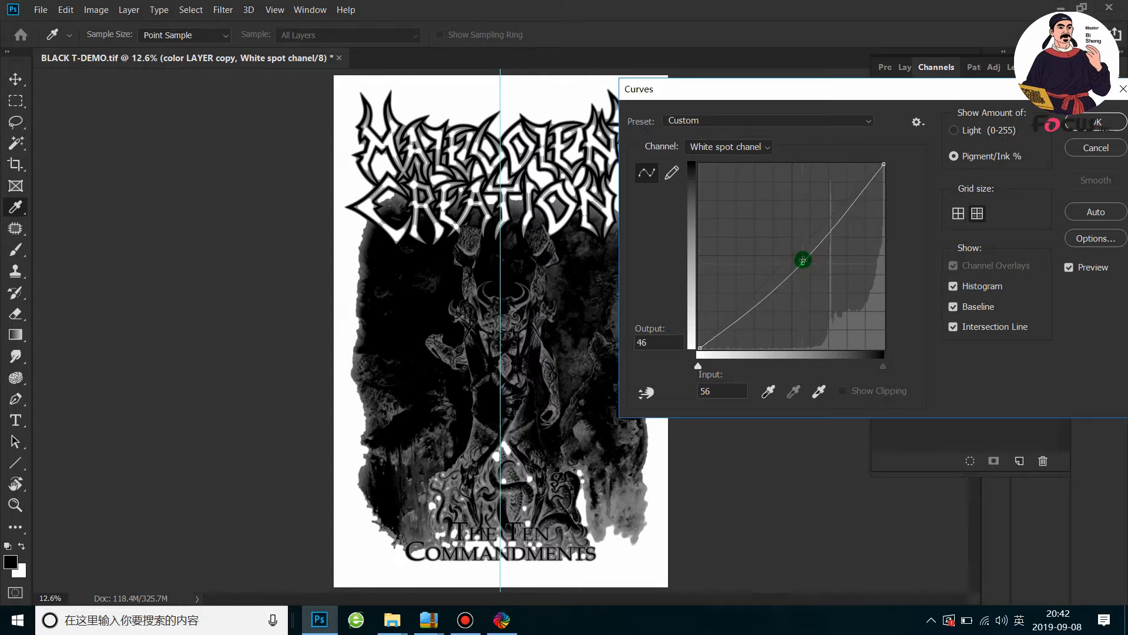
left_click(1095, 123)
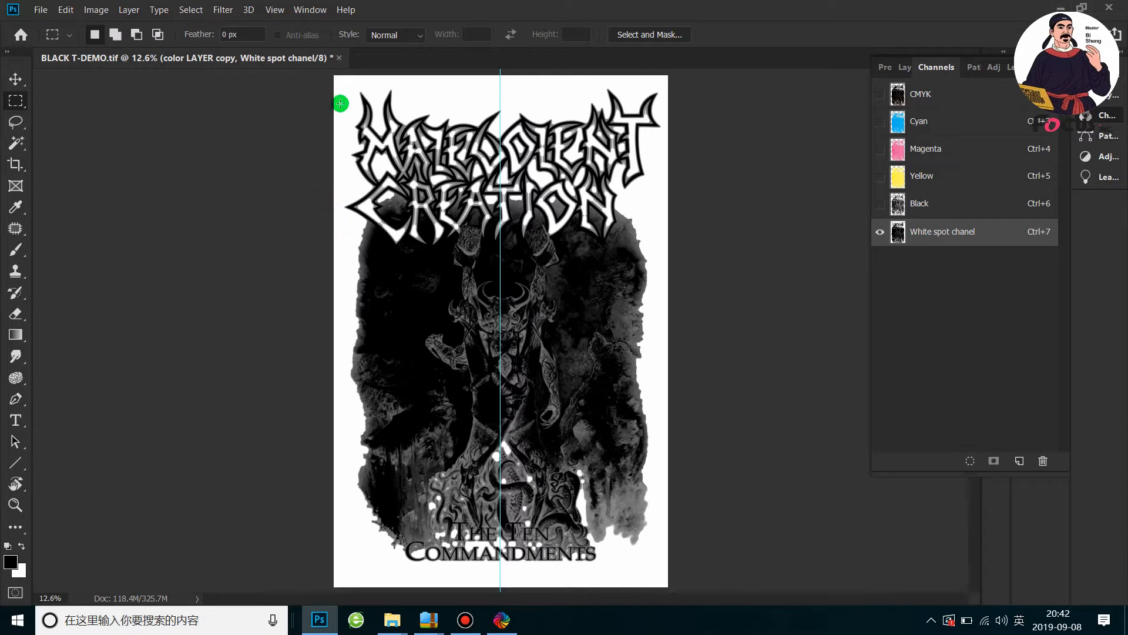
Preview Threshold levels of 22 and 1 on White spot chanel to inspect its solid black areas, without applying the adjustment
left_click(94, 10)
mouse_move(112, 47)
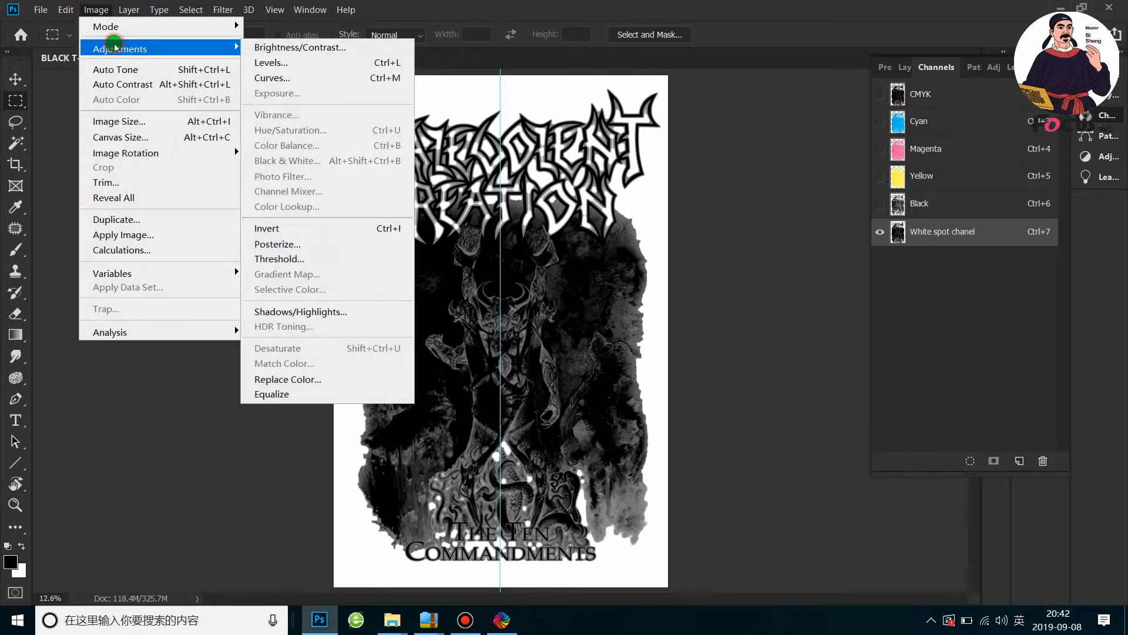
left_click(287, 260)
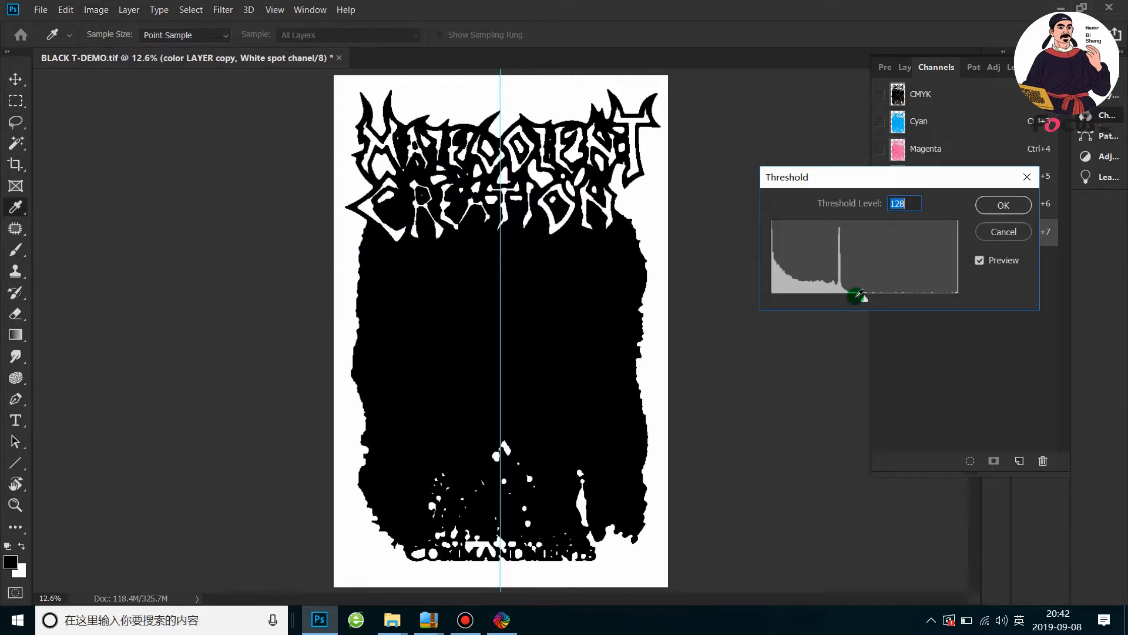
left_click_drag(863, 304, 793, 305)
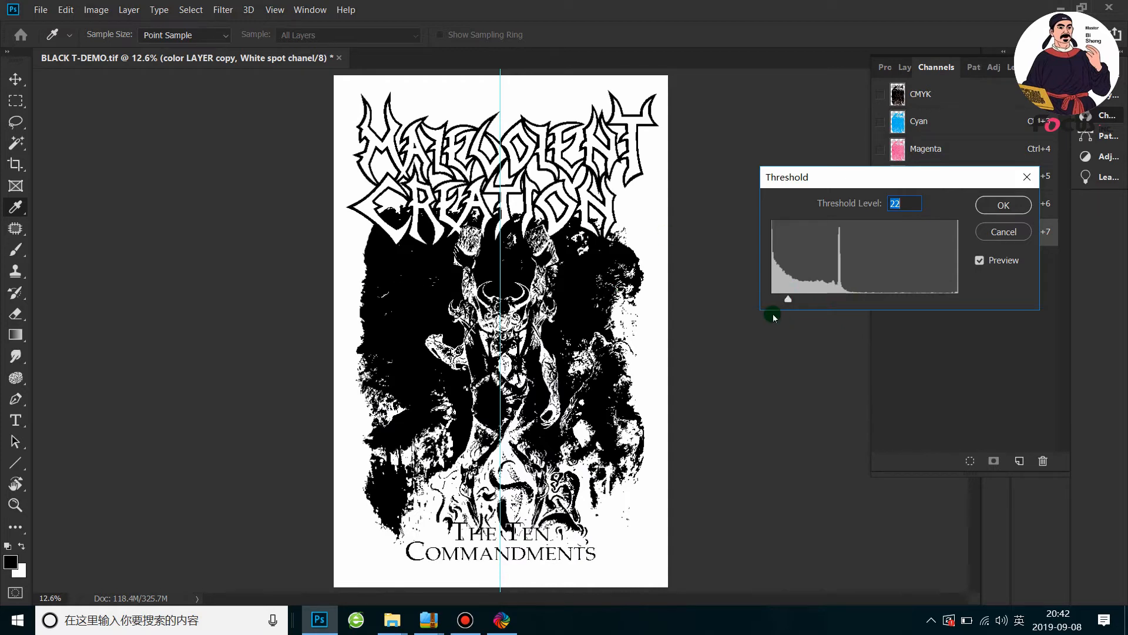
mouse_move(786, 302)
left_mouse_down()
mouse_move(806, 304)
mouse_move(775, 311)
left_mouse_up()
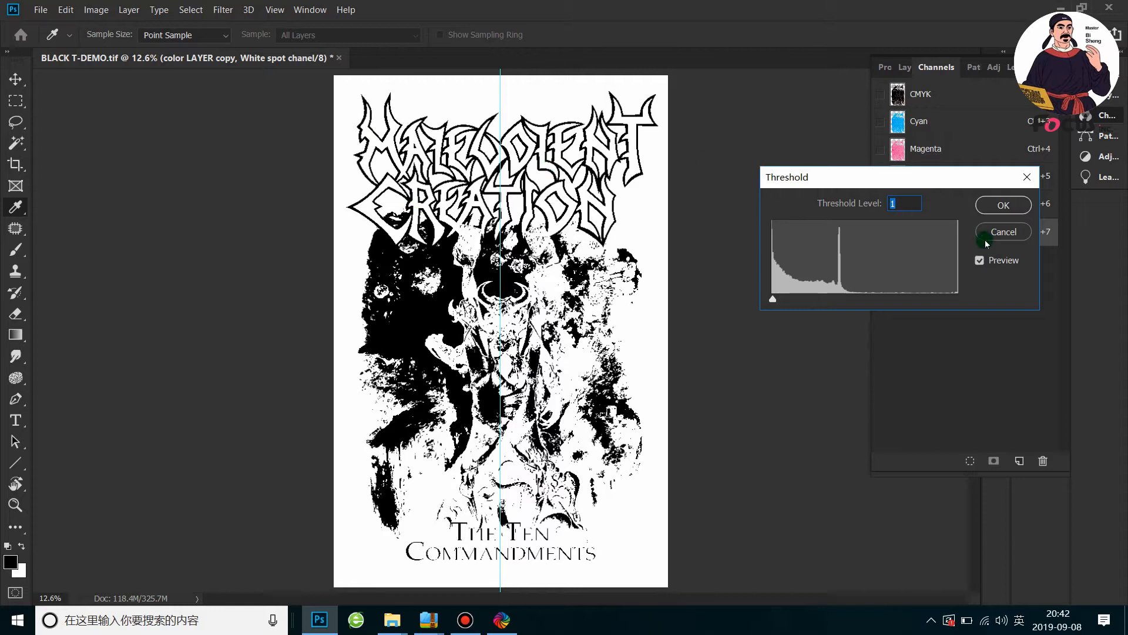
left_click(1002, 231)
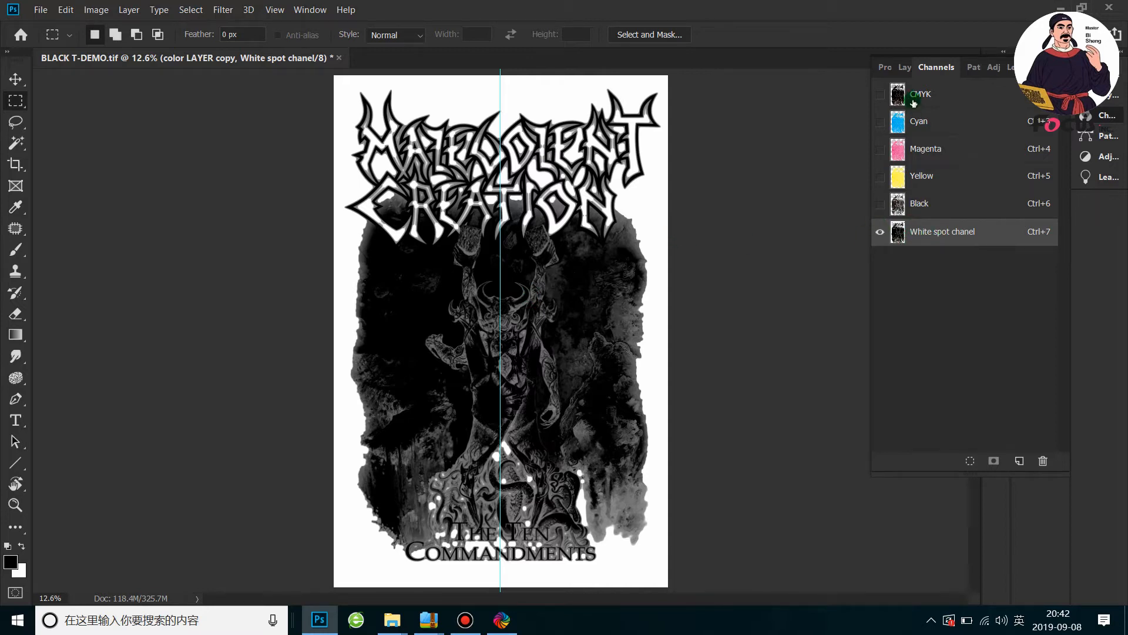
Show the CMYK channels together with White spot chanel
left_click(880, 94)
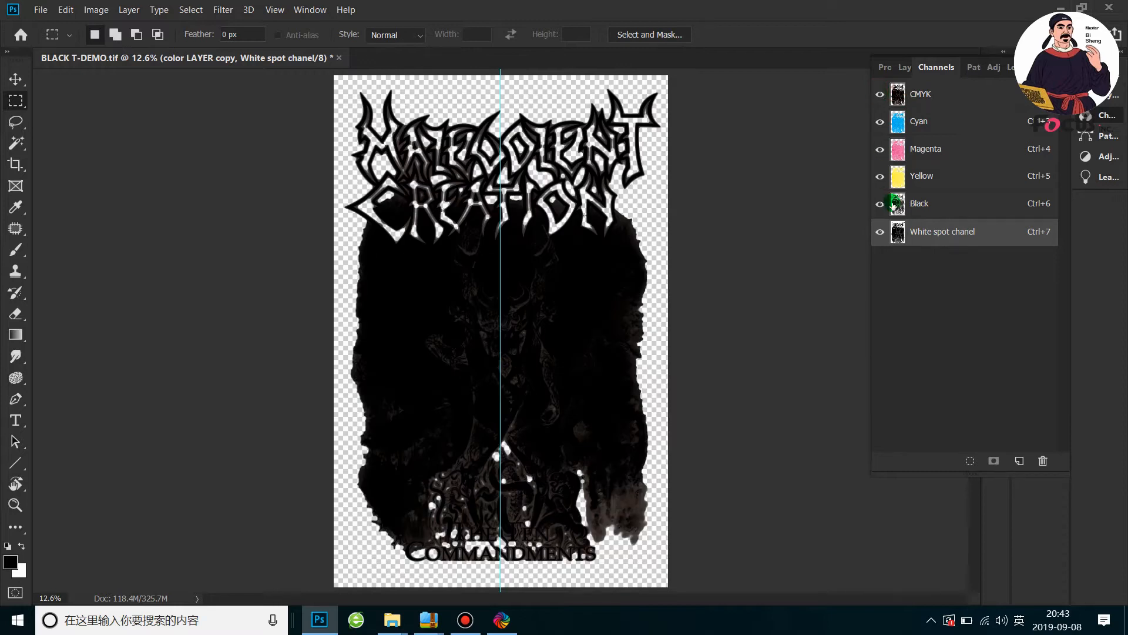
Hide White spot chanel and toggle the Cyan, Magenta and Yellow channels to inspect their contribution to the inverted grayscale artwork
left_click(880, 231)
left_click(880, 122)
left_click(881, 151)
left_click(880, 177)
left_click(882, 177)
left_click(883, 151)
left_click(880, 121)
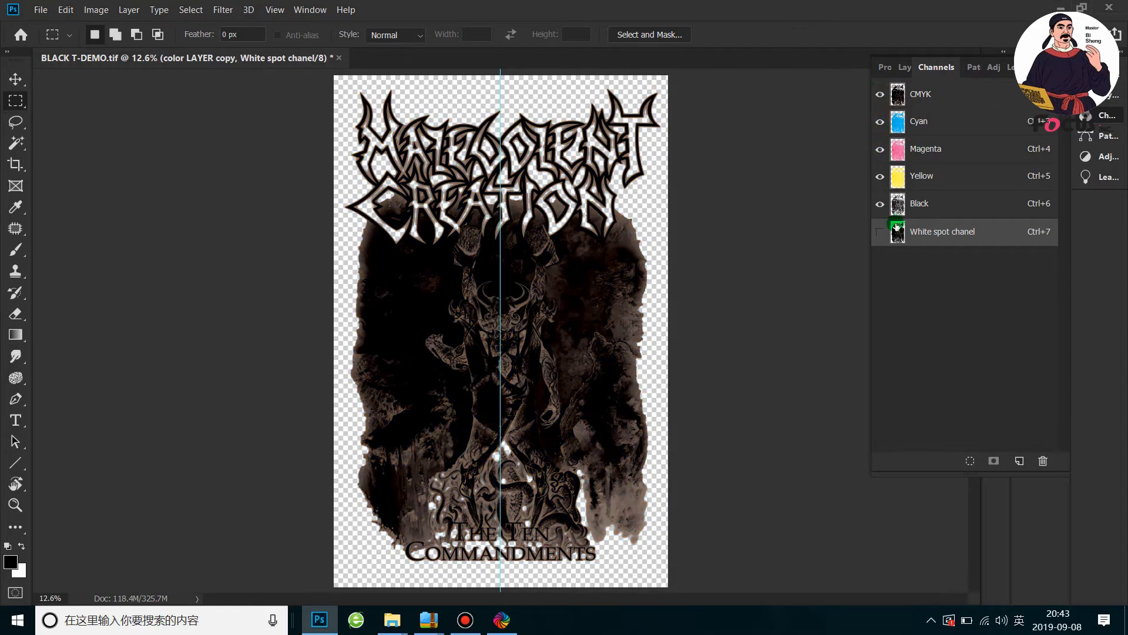
Delete the color LAYER copy layer and check the color LAYER artwork by switching its visibility off and on
left_click(901, 67)
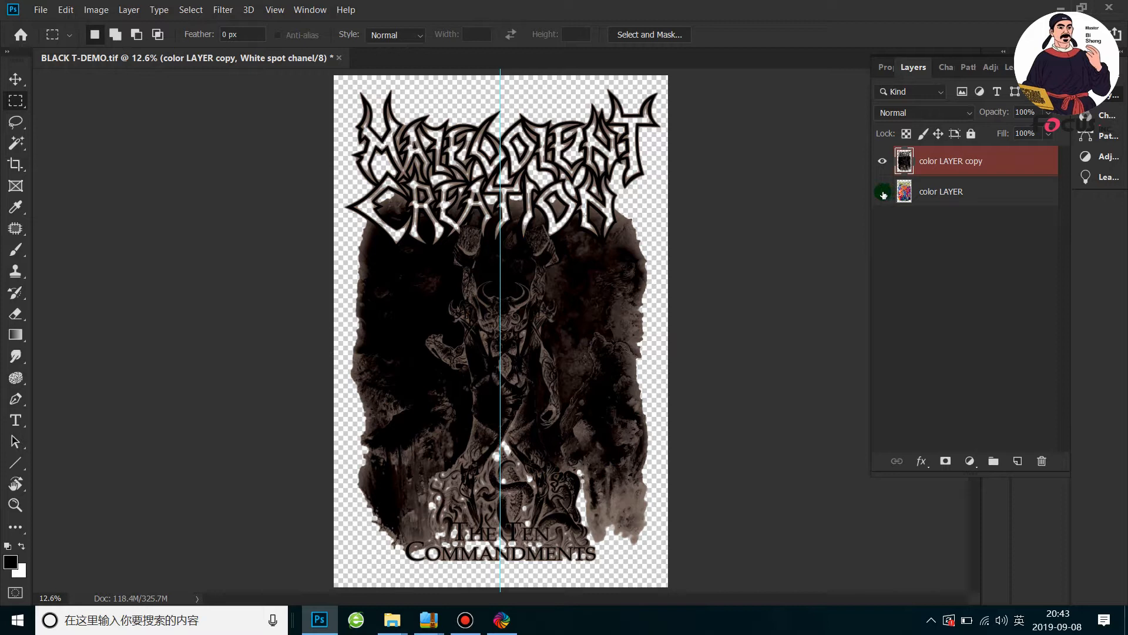
left_click(939, 192)
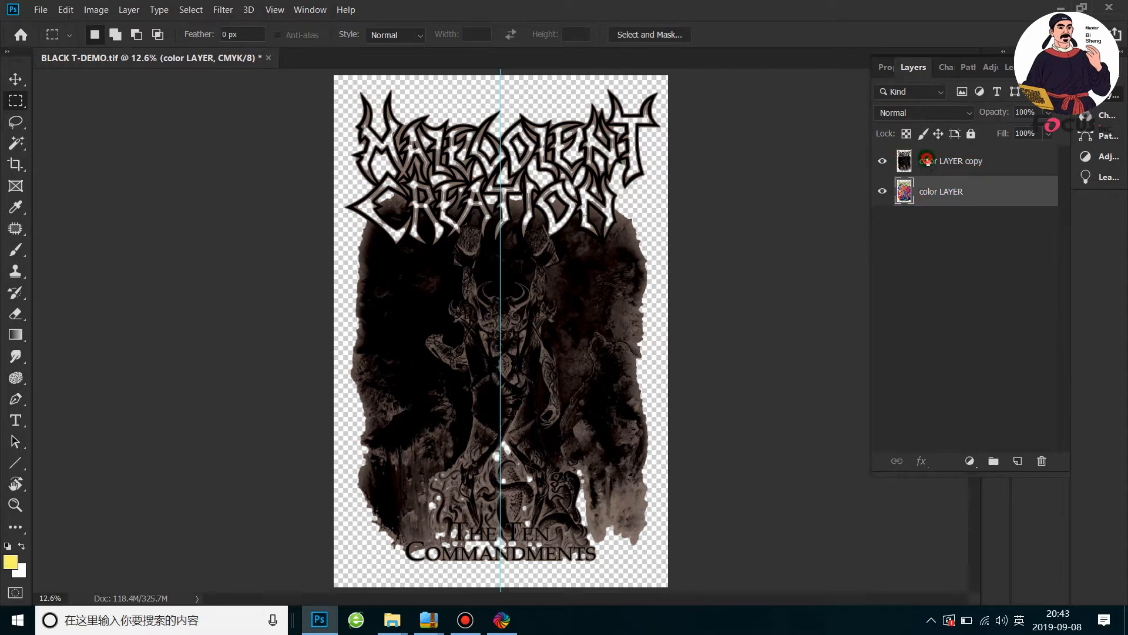
left_click(927, 162)
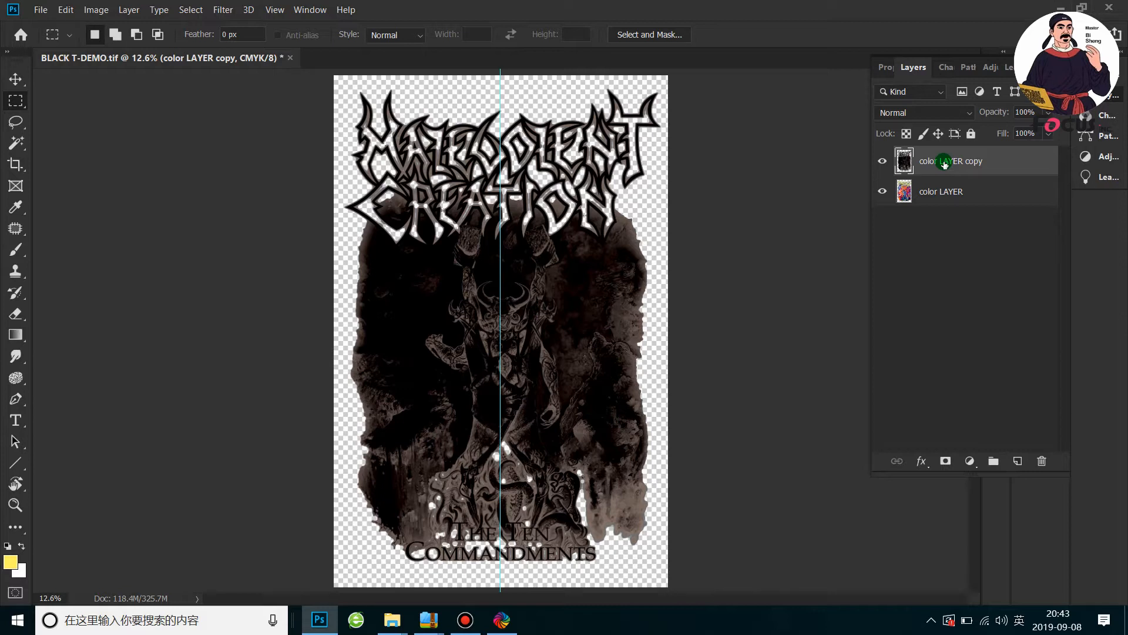
right_click(944, 164)
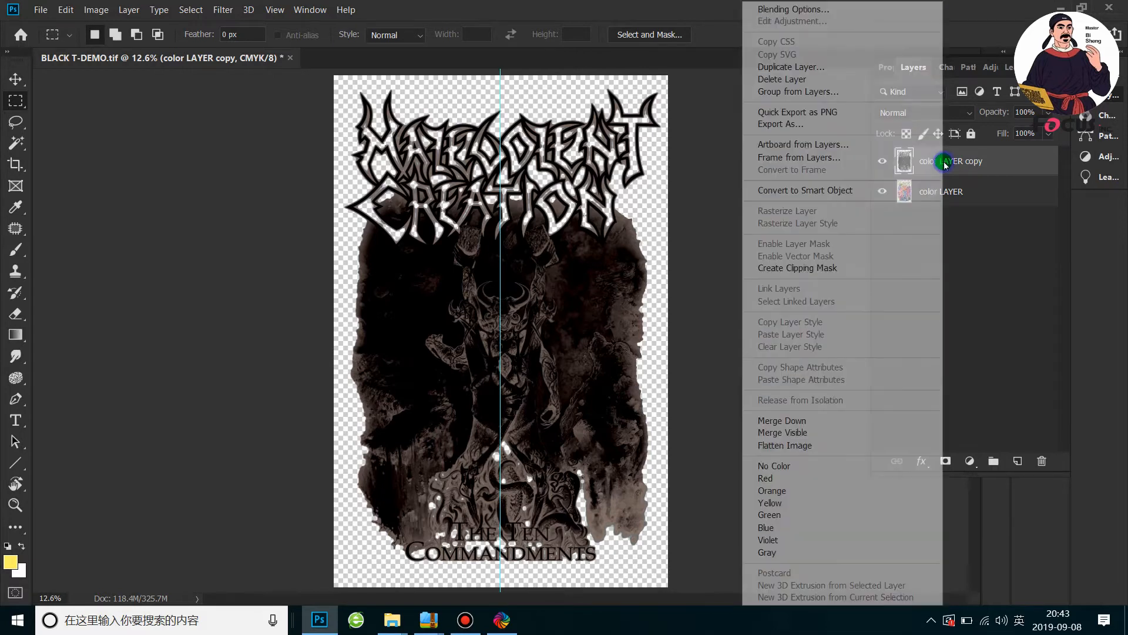
left_click(801, 80)
left_click(520, 242)
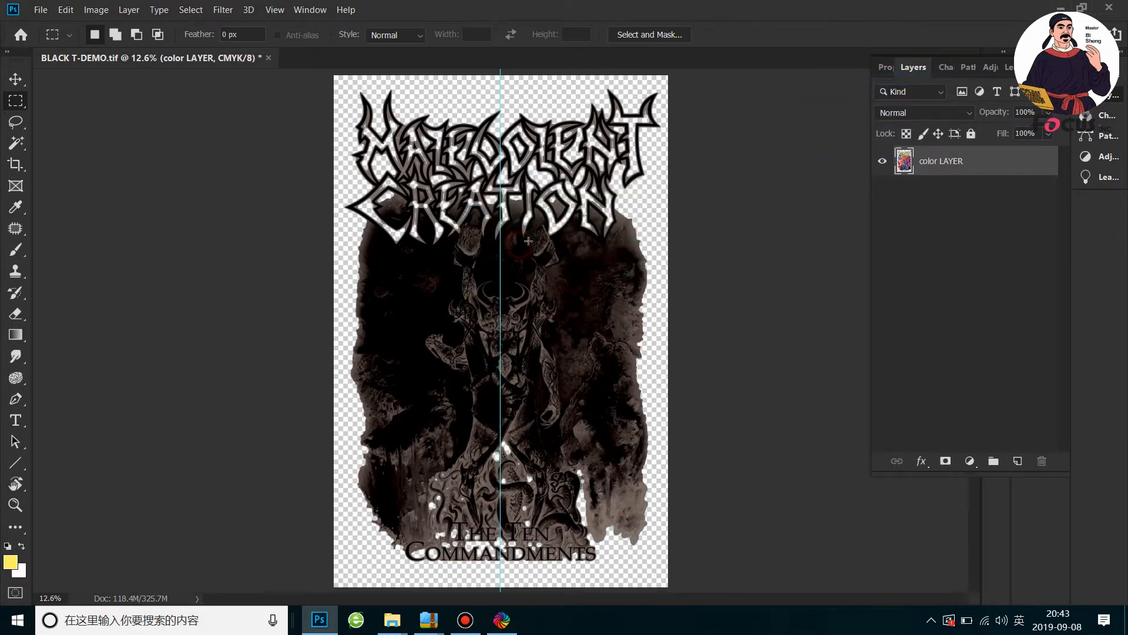
left_click(881, 161)
left_click(881, 162)
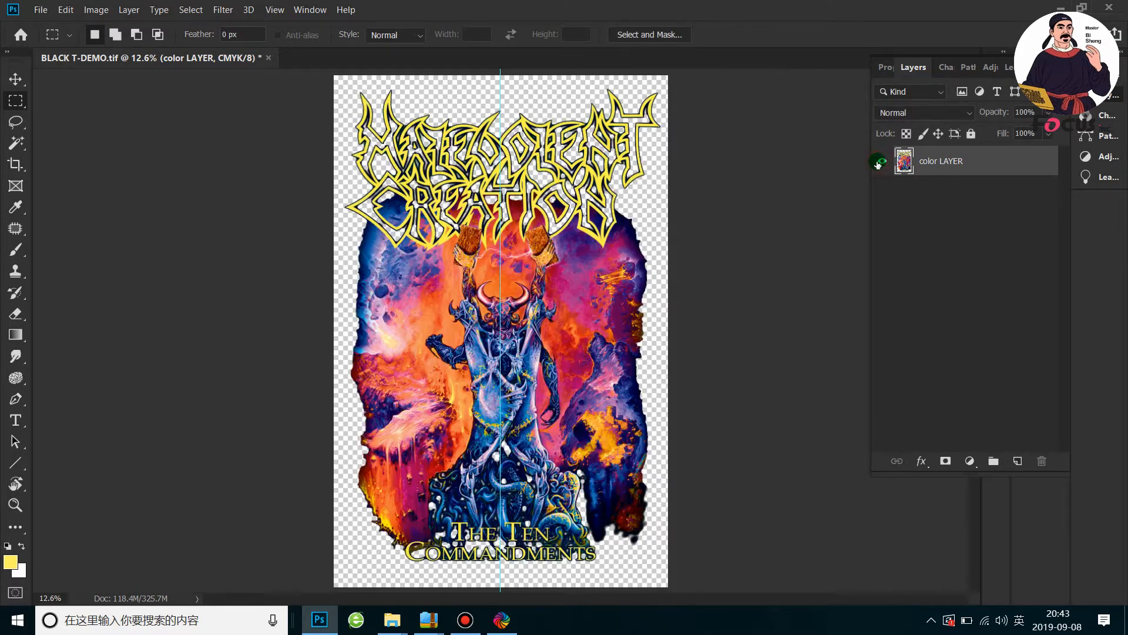
Compare the colour artwork with White spot chanel overlaid and hidden
left_click(943, 68)
left_click(882, 231)
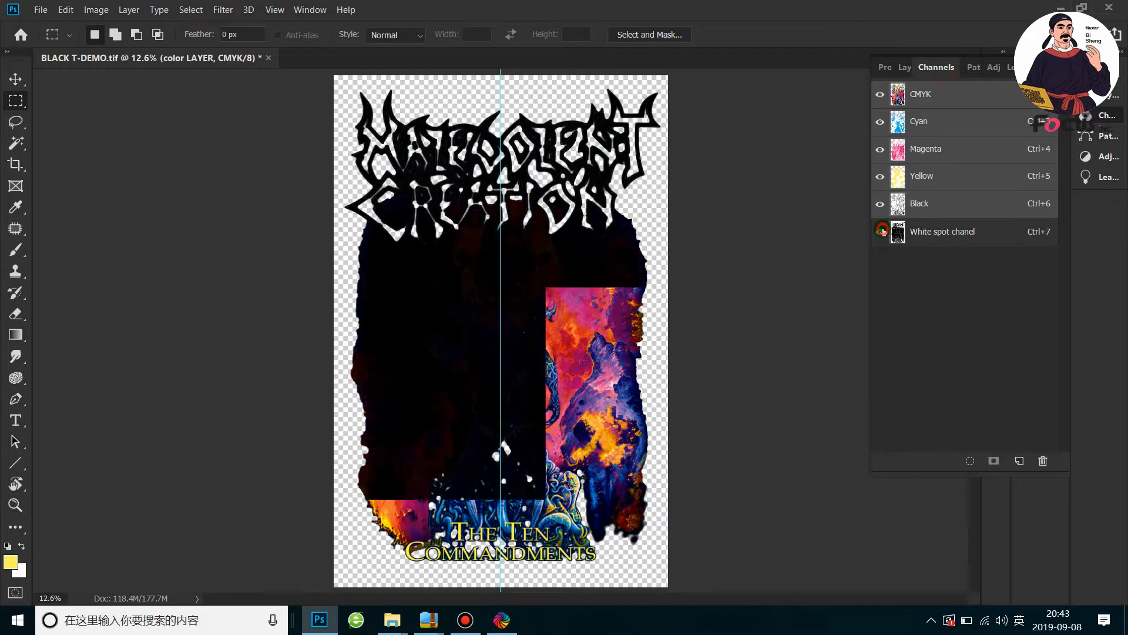
left_click(920, 232)
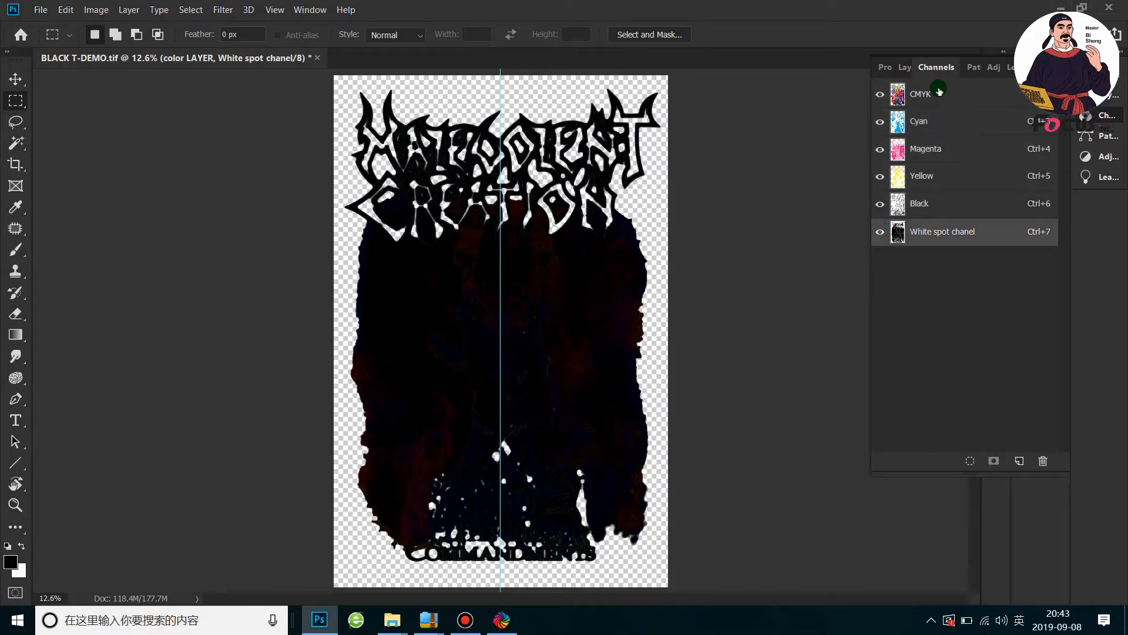
left_click(880, 231)
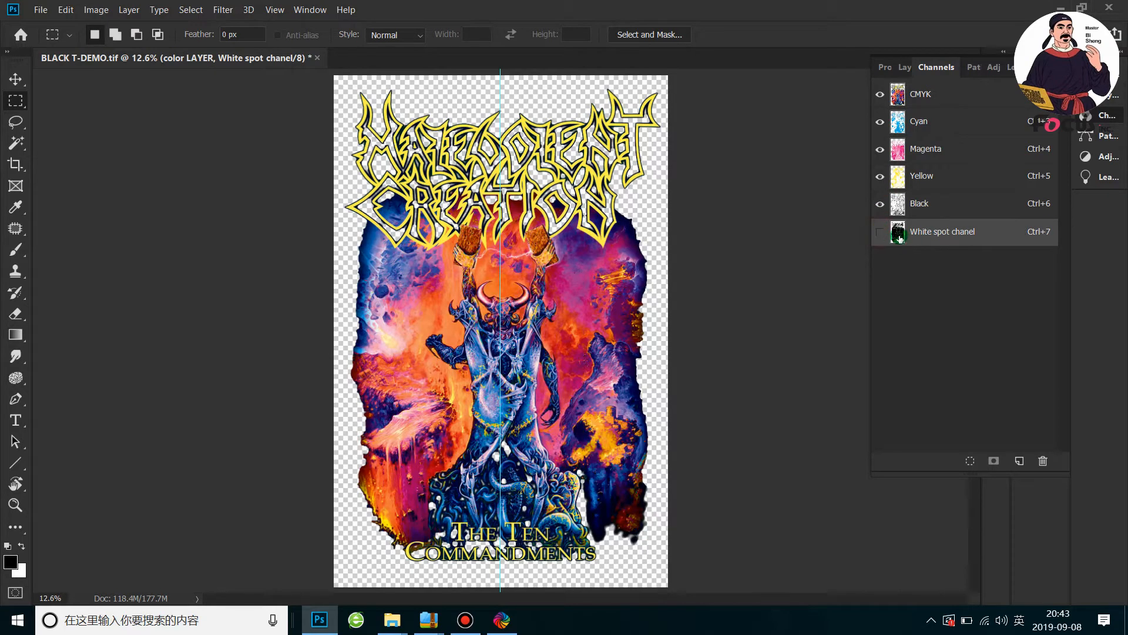
left_click(924, 233)
View the Cyan, Magenta, Yellow, Black and White spot chanel plates one at a time
left_click_drag(883, 125, 881, 200)
left_click(879, 95)
left_click(881, 202)
left_click(879, 176)
left_click(878, 145)
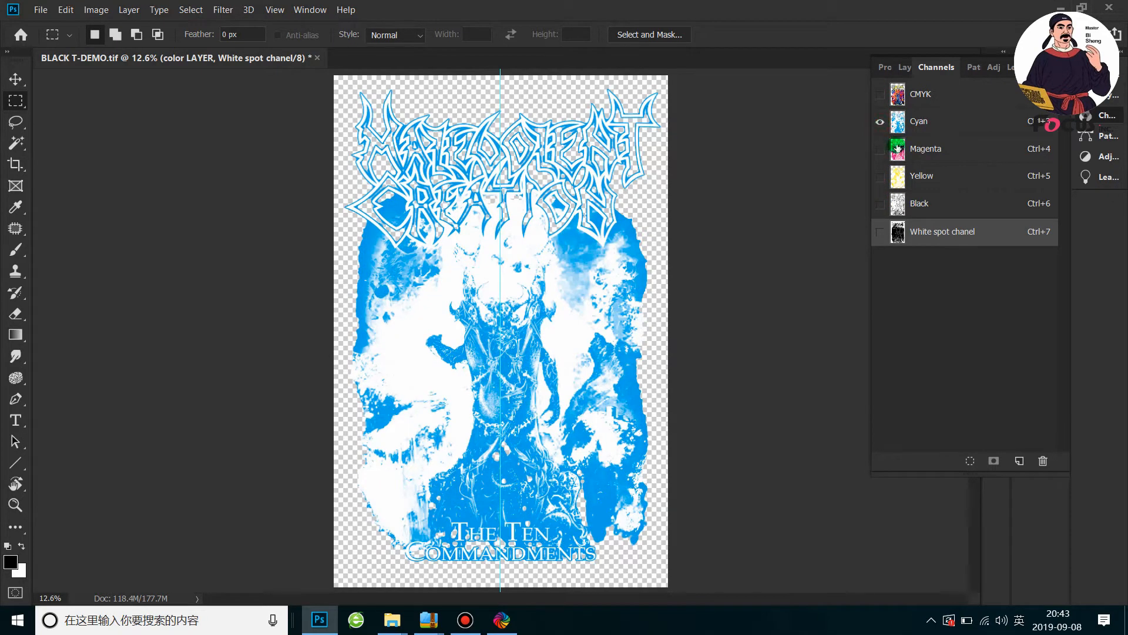
left_click(908, 148)
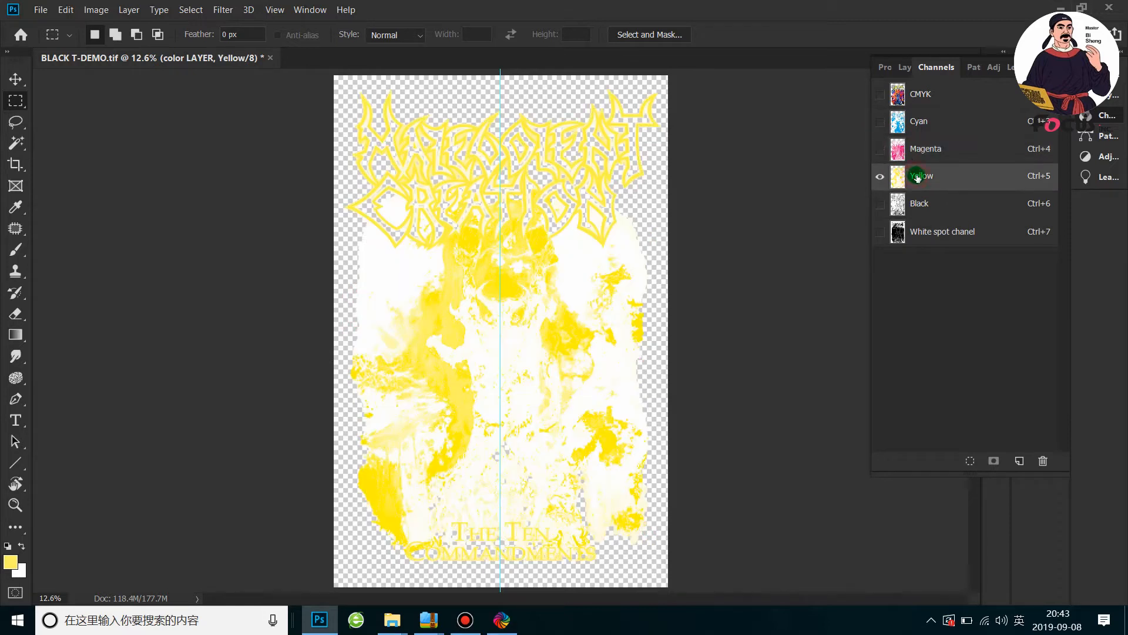
left_click(932, 204)
left_click(918, 232)
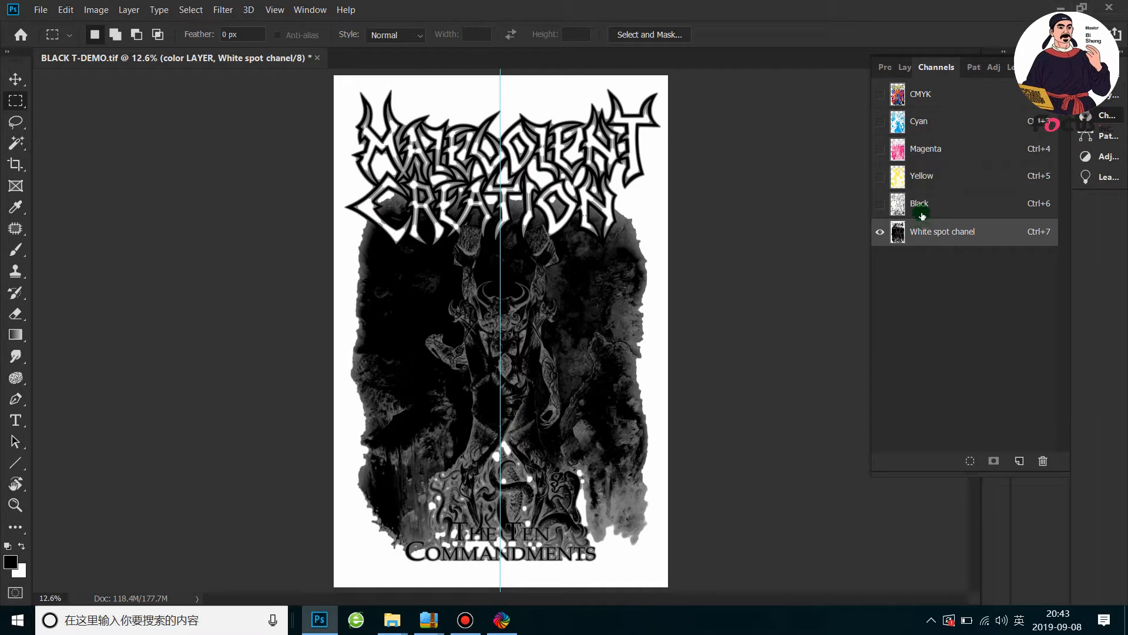
Compare White spot chanel with and without the CMYK composite, and examine the artwork's outer edge close up in the spot channel alone
left_click(880, 94)
left_click(880, 94)
left_click(881, 91)
left_click(880, 88)
left_click(881, 94)
left_click(880, 95)
scroll(623, 223, "up", 1)
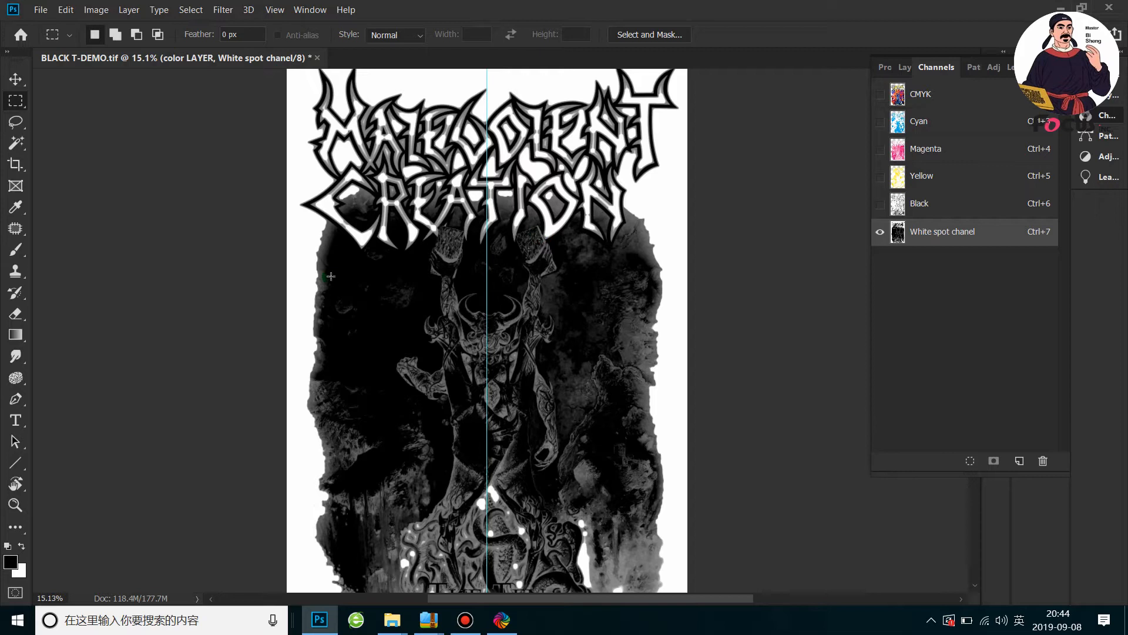
scroll(331, 276, "up", 5)
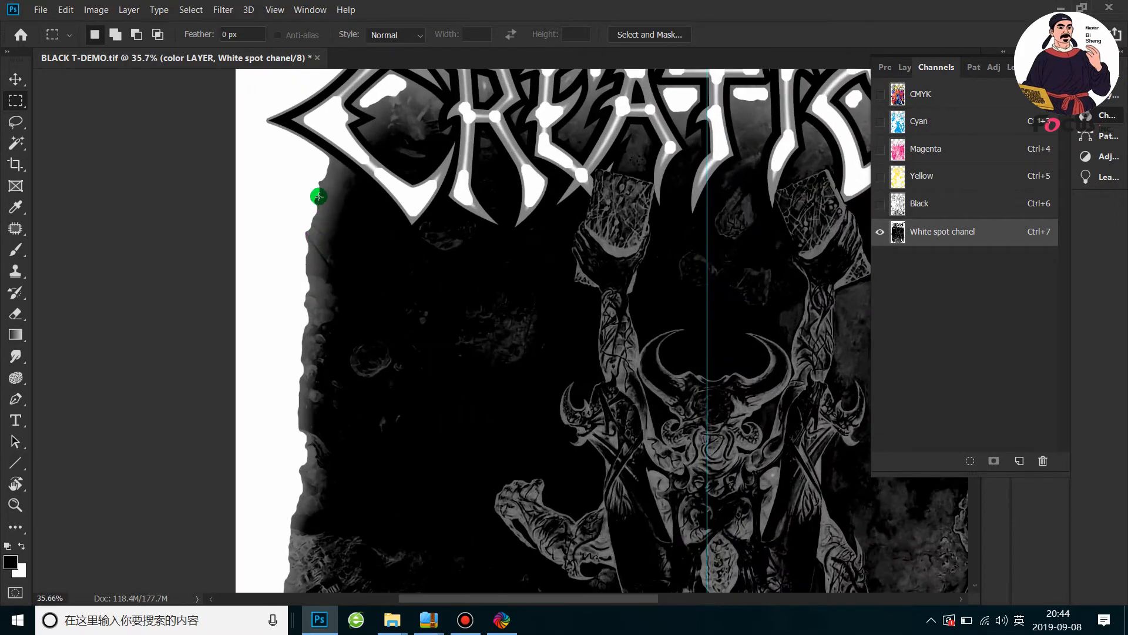
scroll(288, 276, "down", 2)
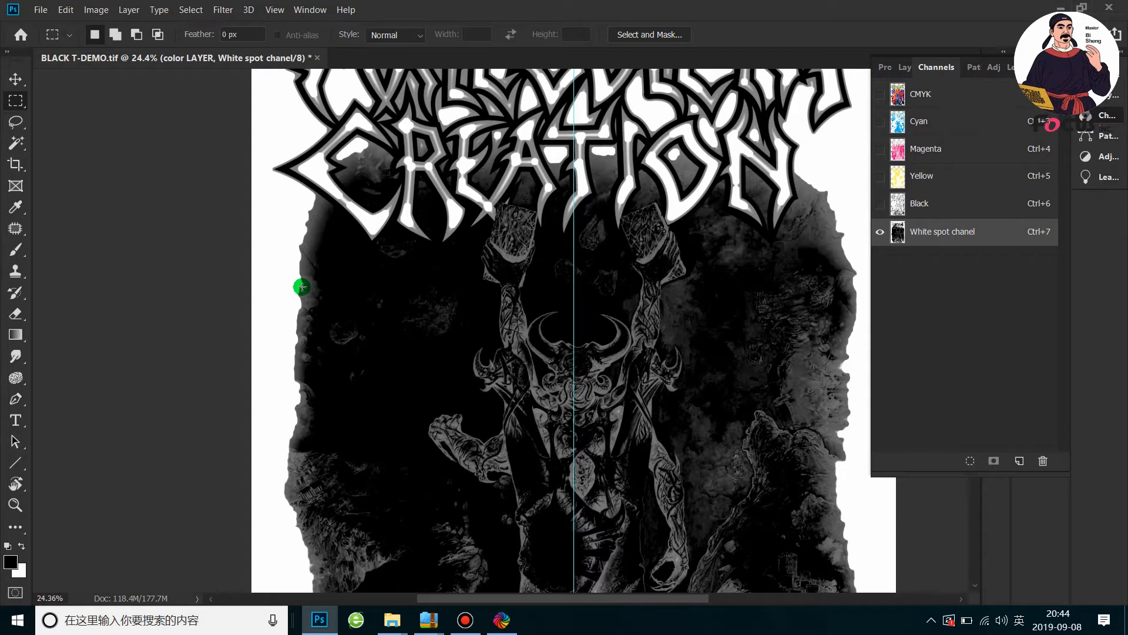
scroll(302, 287, "down", 3)
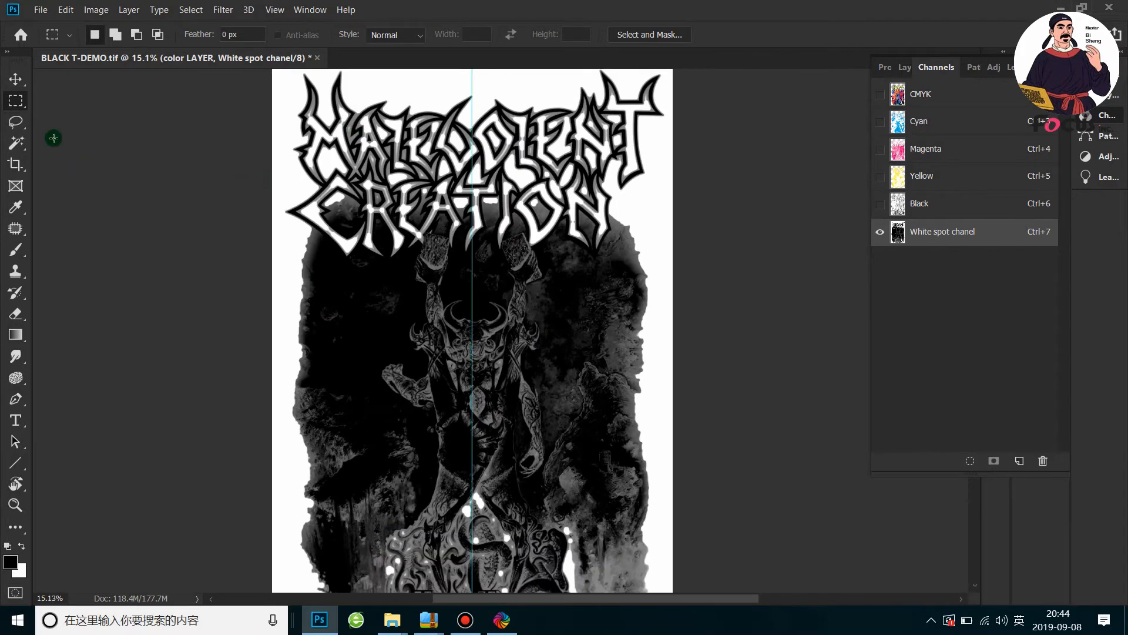
Select the white background around the artwork in White spot chanel with the Magic Wand tool
left_click(16, 143)
left_click(88, 158)
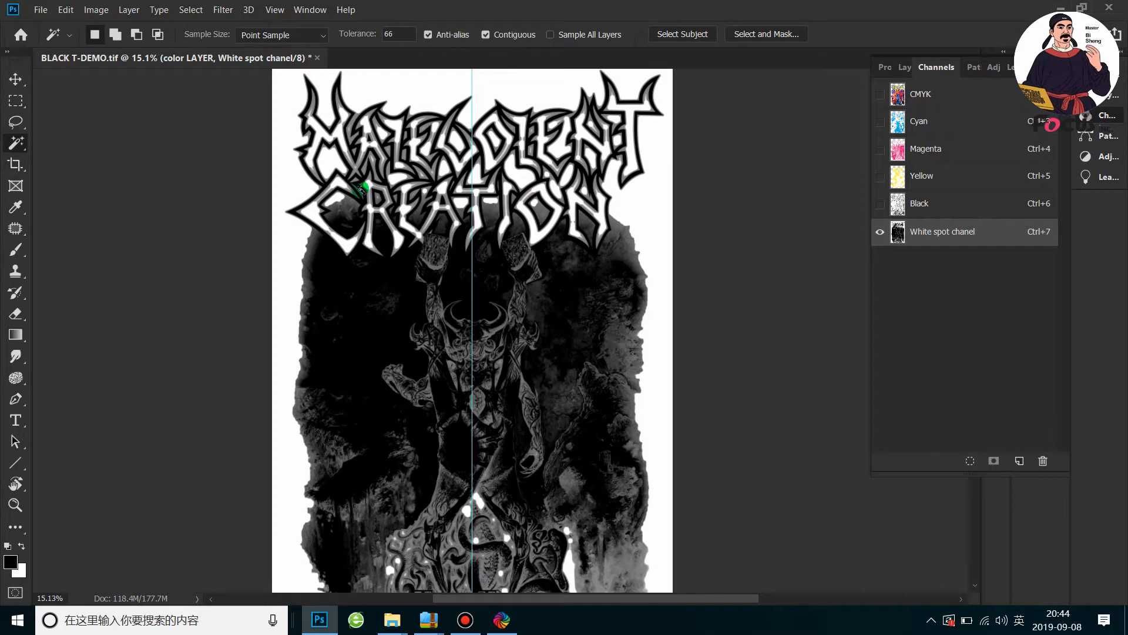
left_click(288, 235)
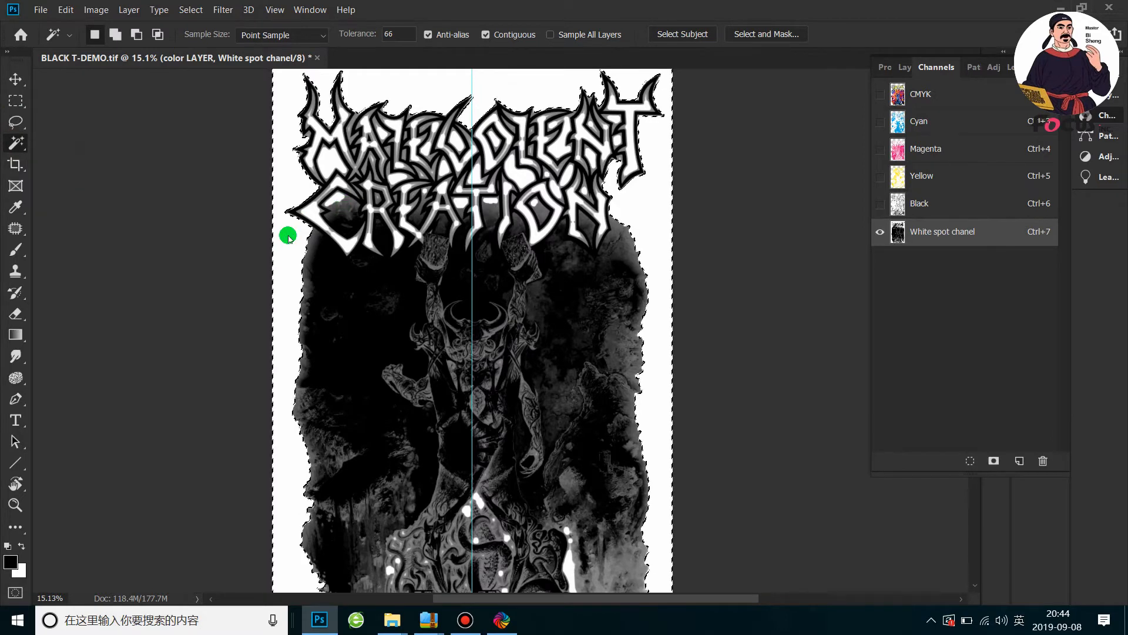
scroll(289, 238, "up", 5)
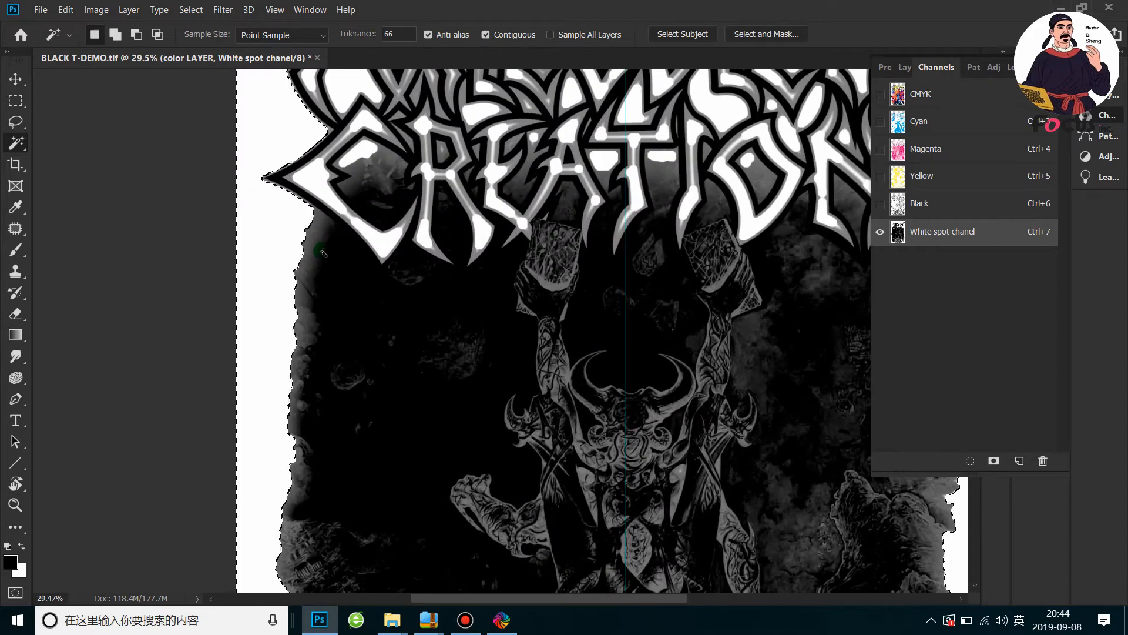
scroll(316, 251, "down", 3)
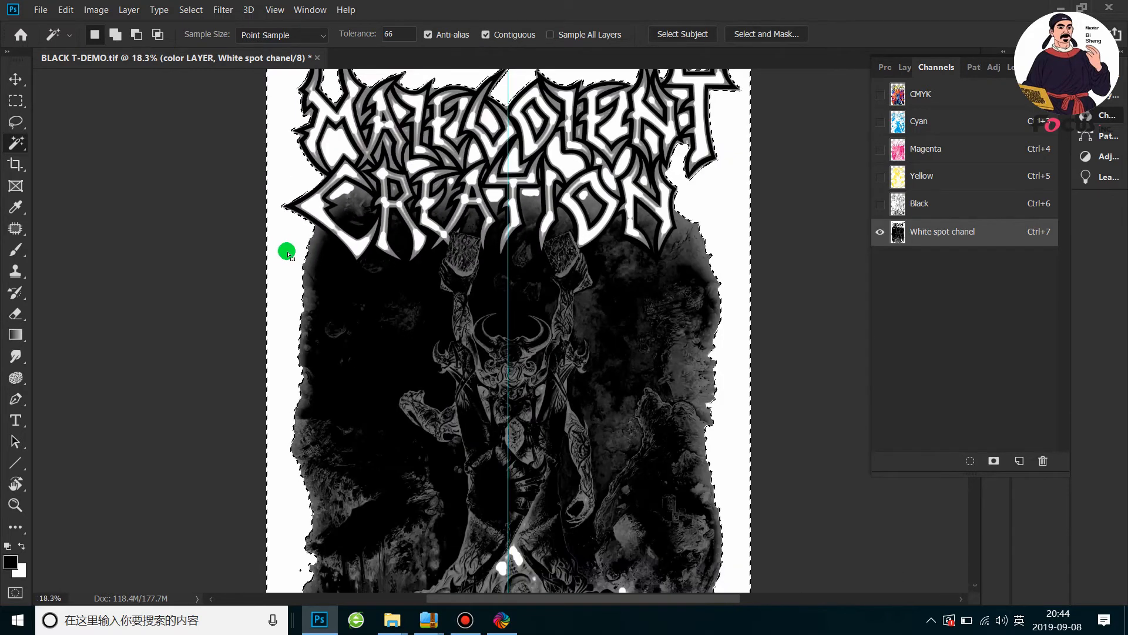
right_click(288, 254)
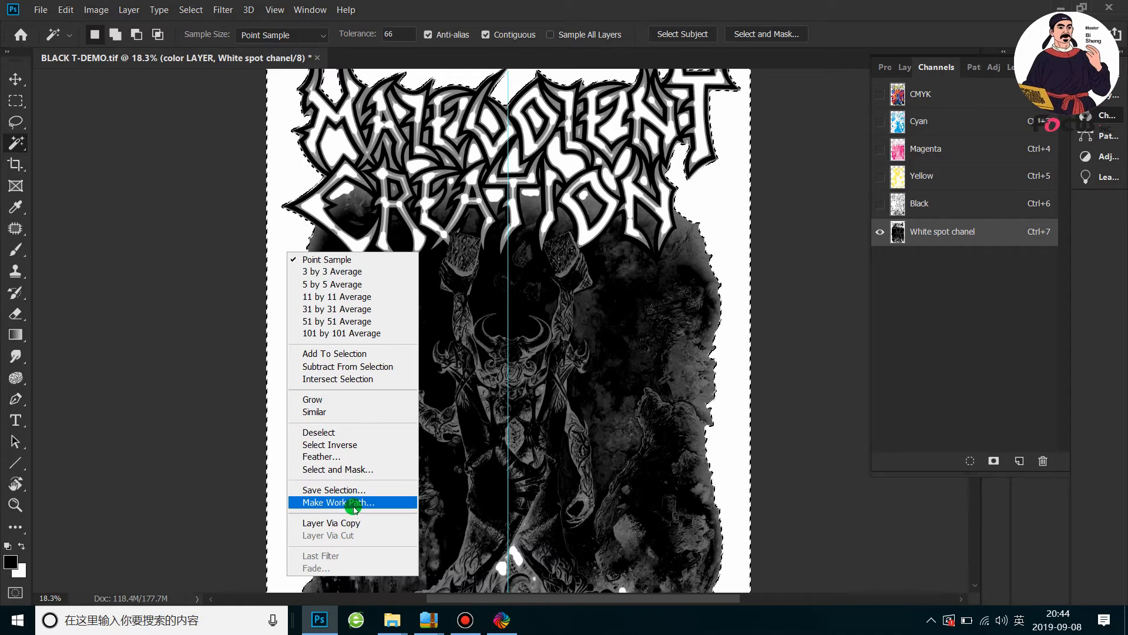
left_click(724, 317)
Show the CMYK composite and make color LAYER the active layer while keeping the background selection
scroll(725, 316, "down", 4)
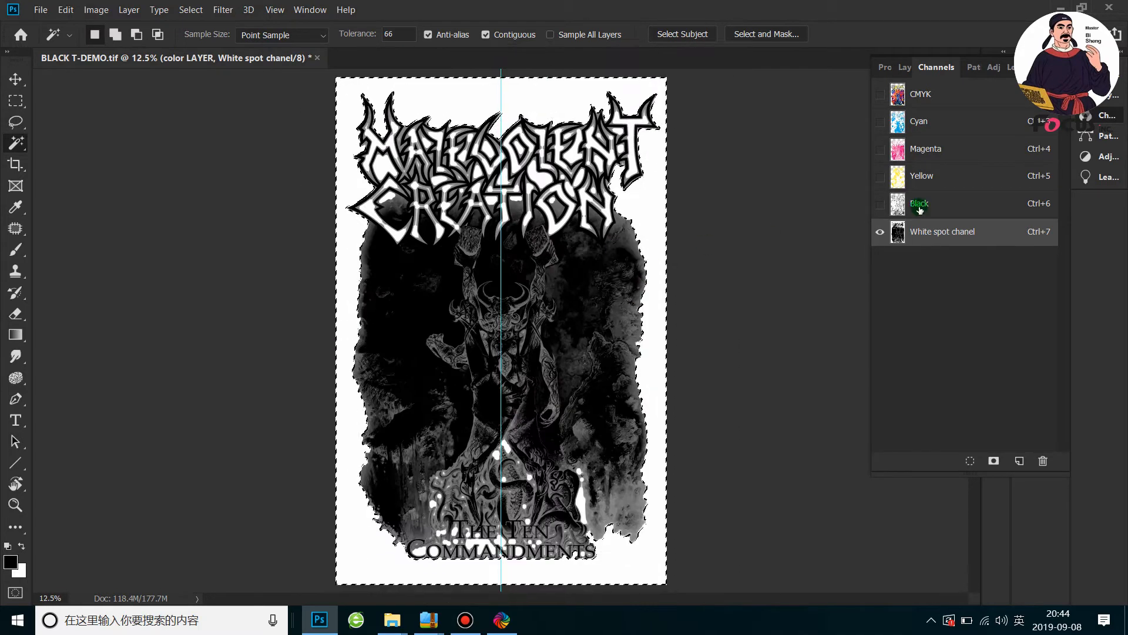
left_click(879, 94)
left_click(904, 67)
left_click(946, 163)
Feather the background selection with a radius of 45 pixels
scroll(644, 230, "up", 3)
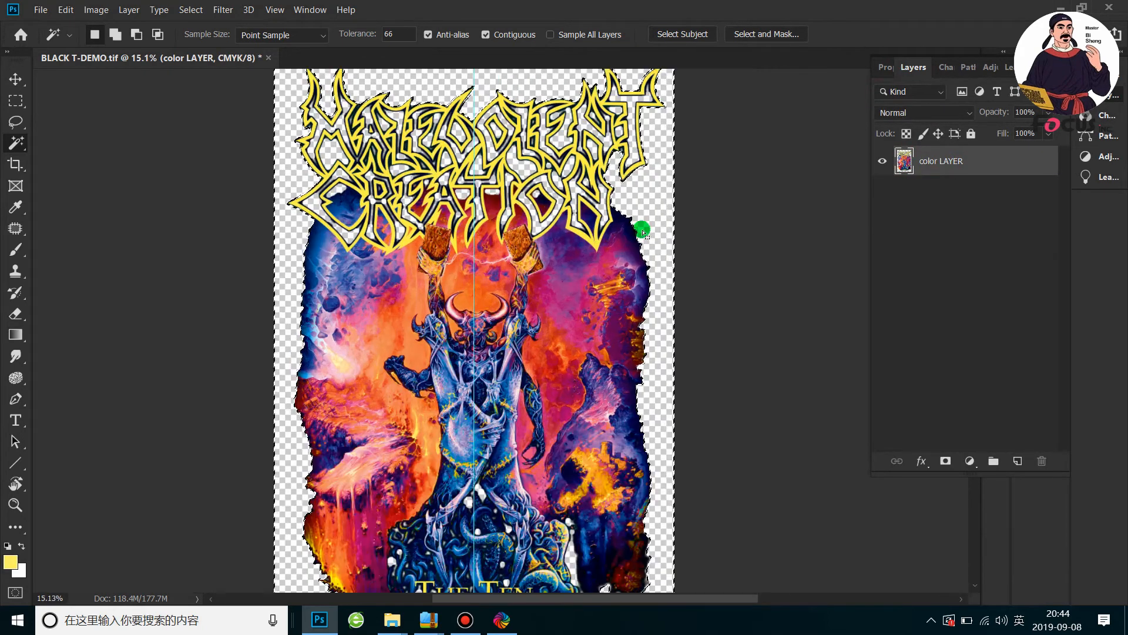
right_click(650, 206)
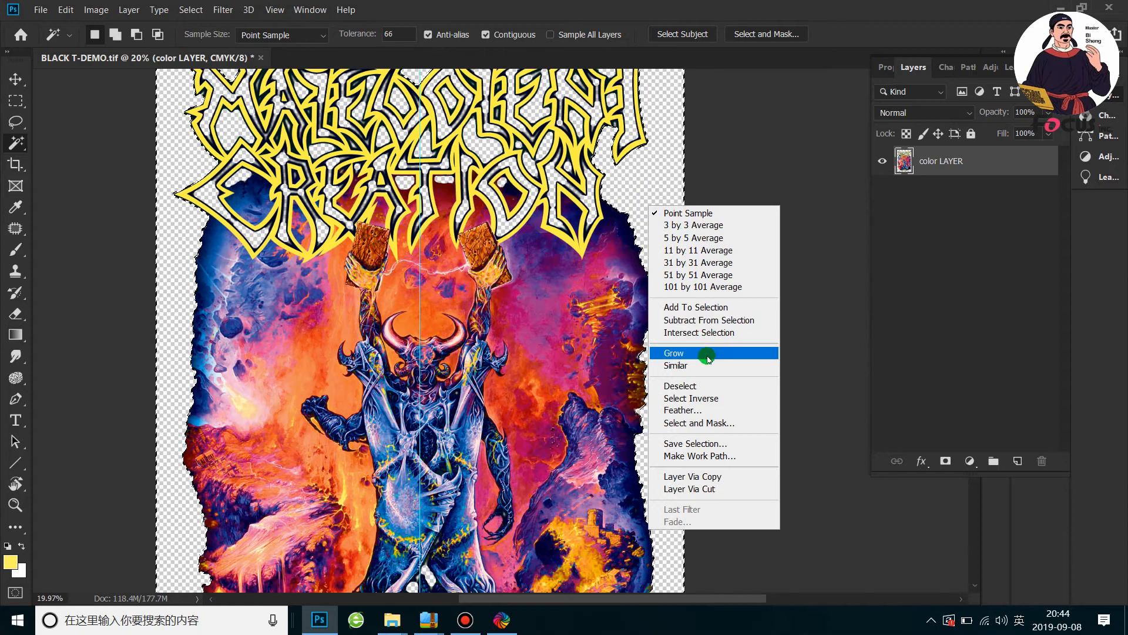
left_click(706, 410)
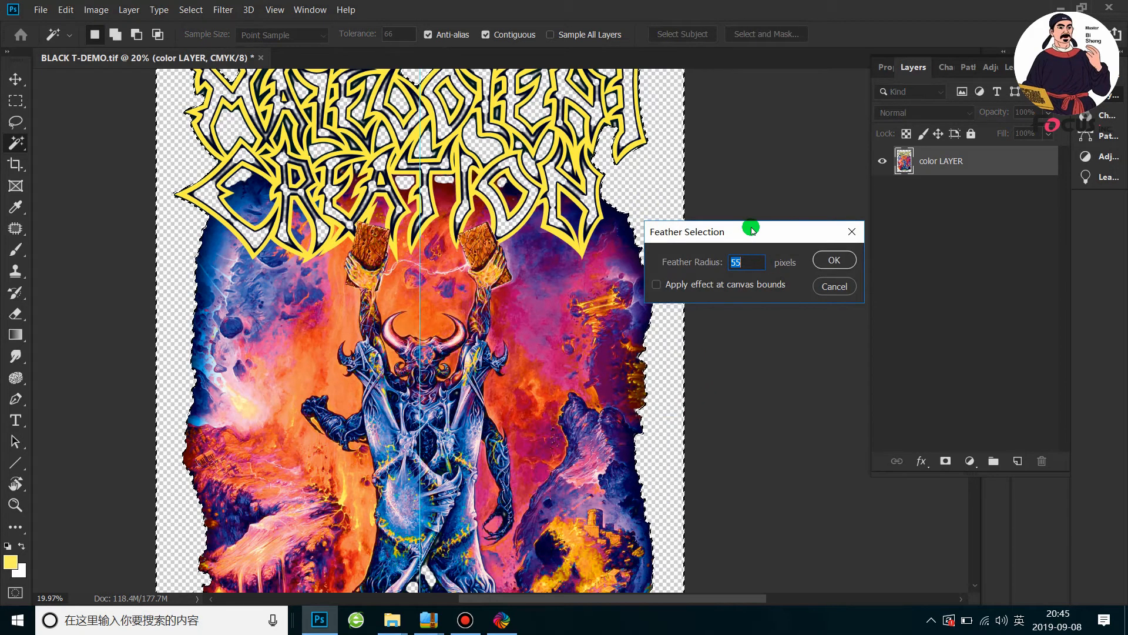
left_click_drag(751, 232, 687, 200)
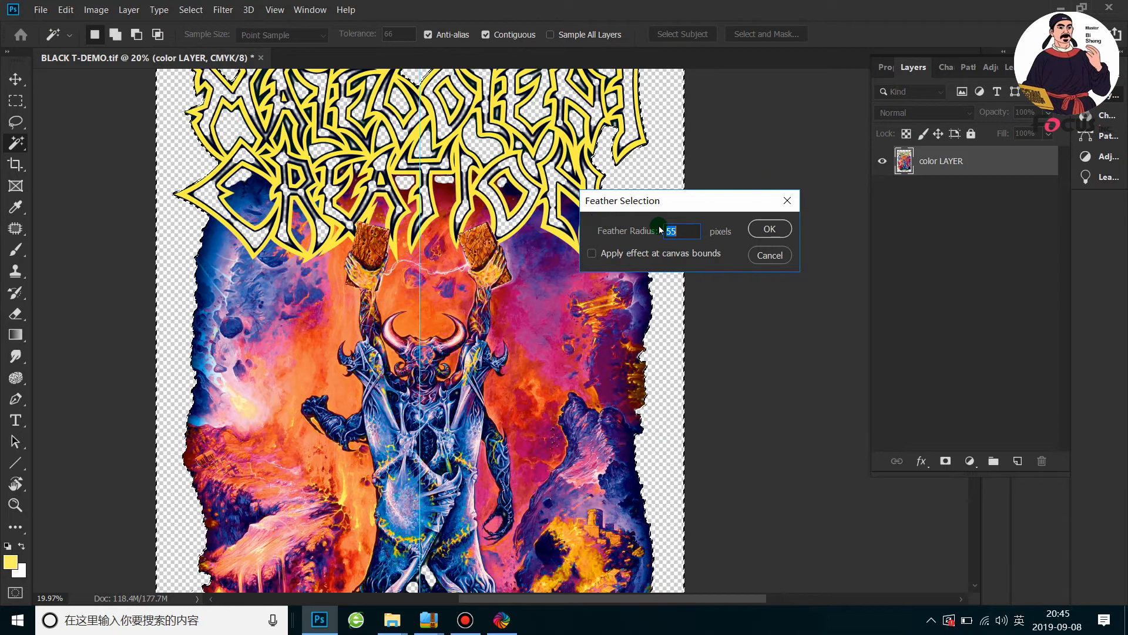
left_click(680, 236)
left_click_drag(688, 232, 626, 224)
type("45")
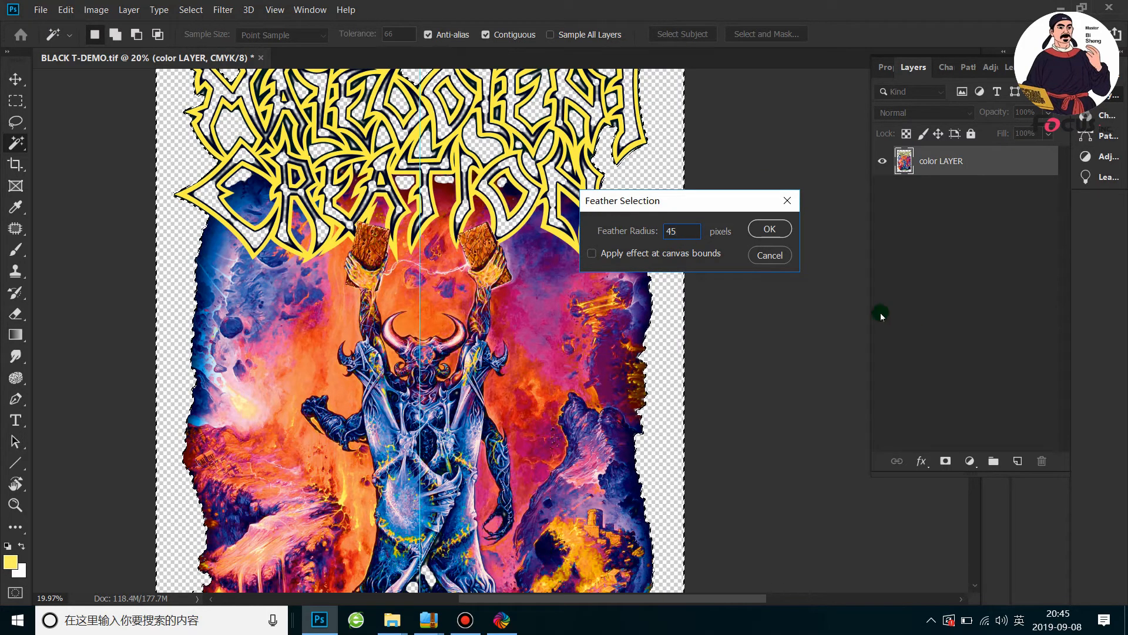
left_click(768, 229)
Delete the feathered background area from color LAYER to fade the artwork's outer edges
scroll(646, 226, "up", 2)
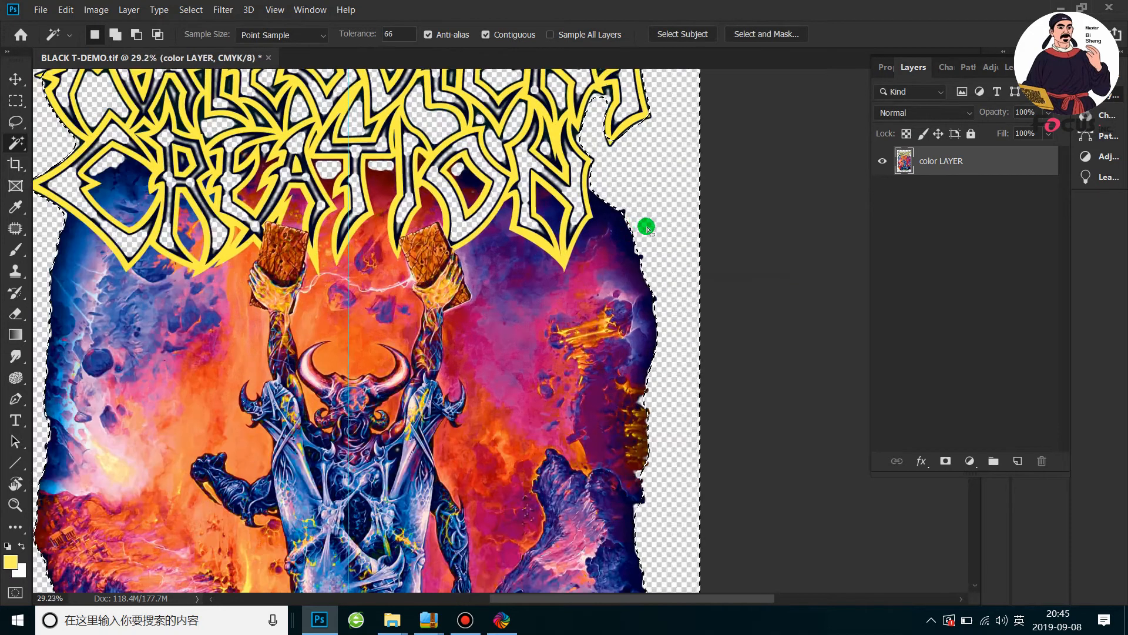
scroll(646, 226, "up", 4)
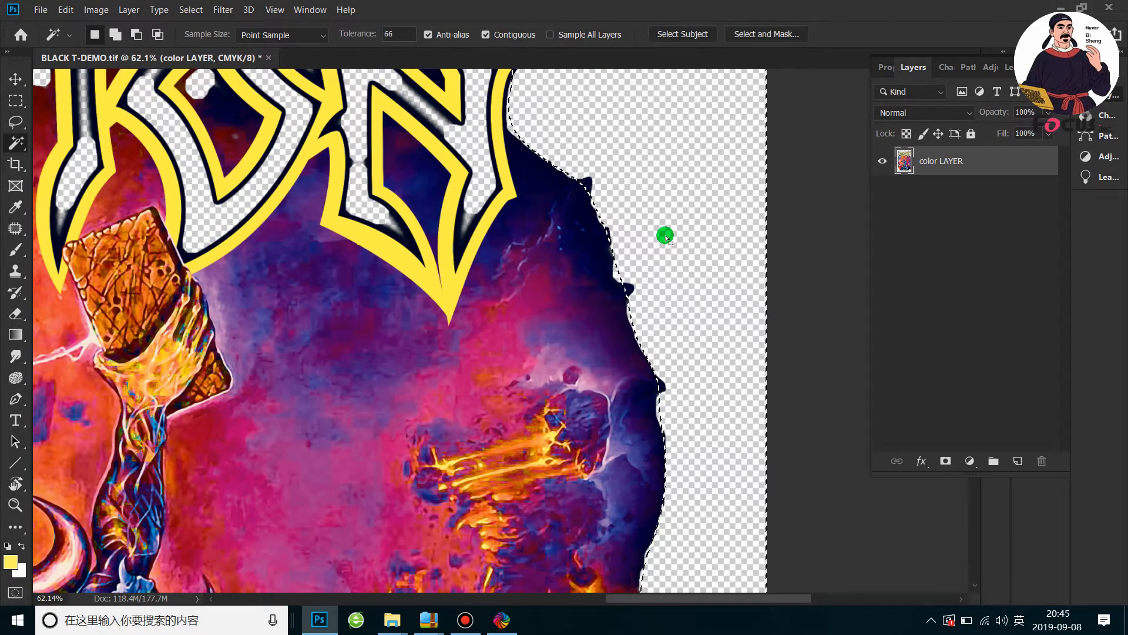
key("Delete")
key("Delete")
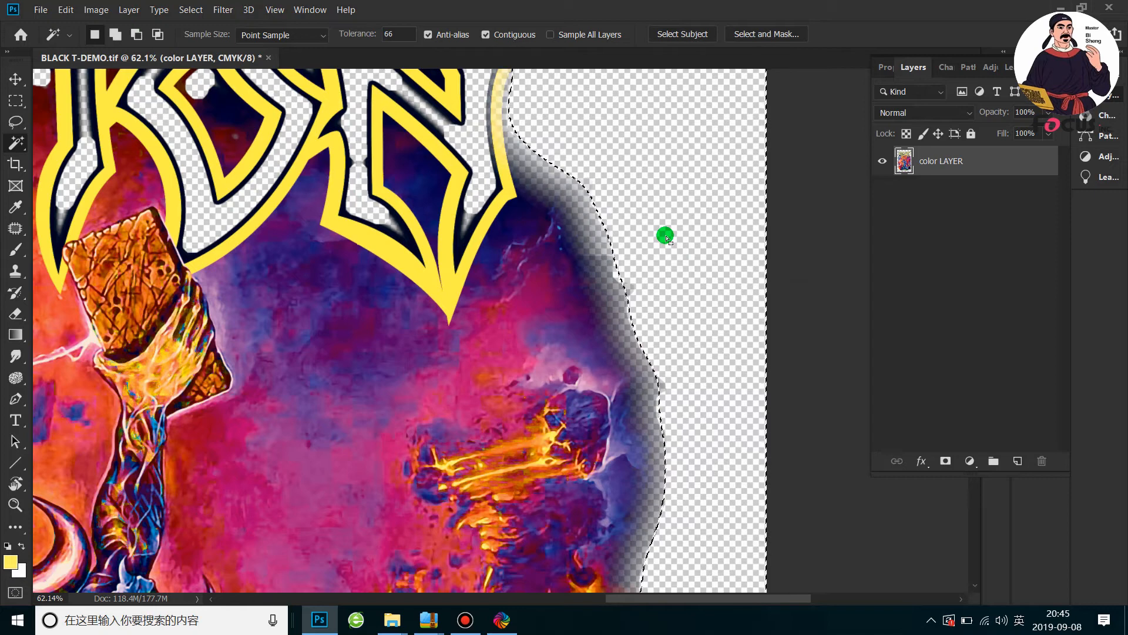
Examine the faded edges around the logo lettering, the artwork's sides and the The Ten Commandments title
scroll(666, 236, "down", 4)
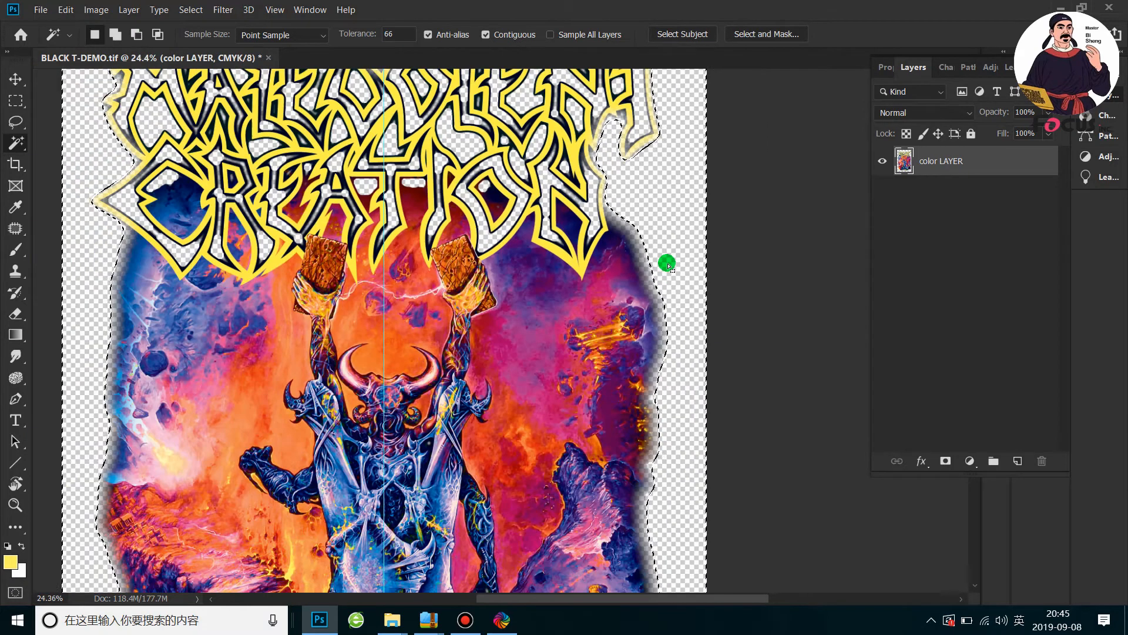
scroll(623, 176, "up", 4)
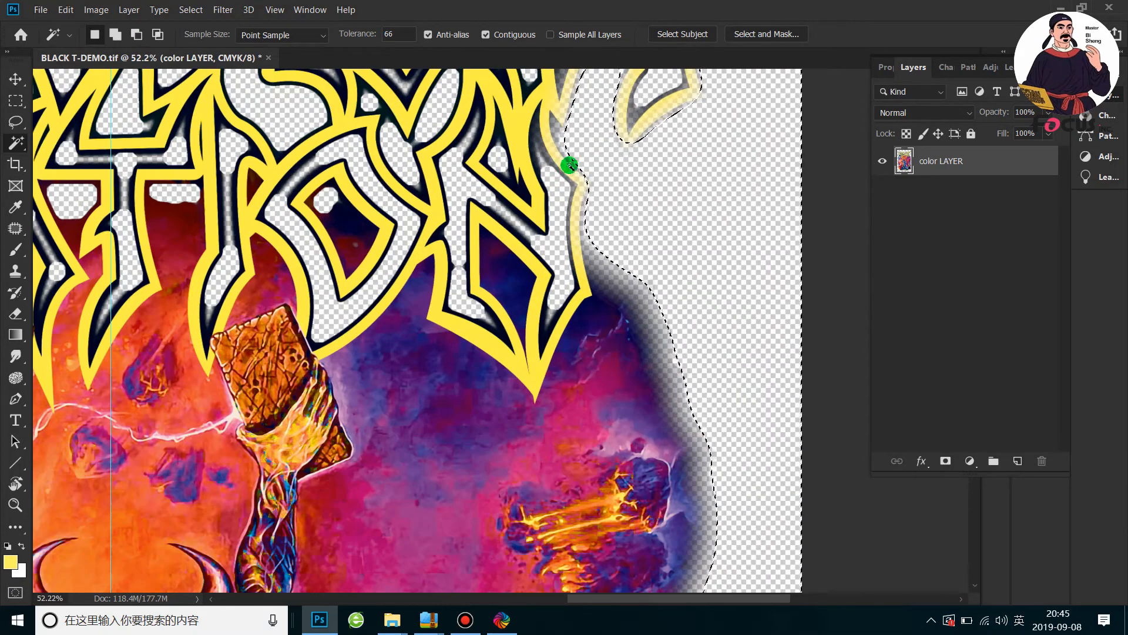
scroll(589, 174, "up", 3)
scroll(595, 188, "down", 3)
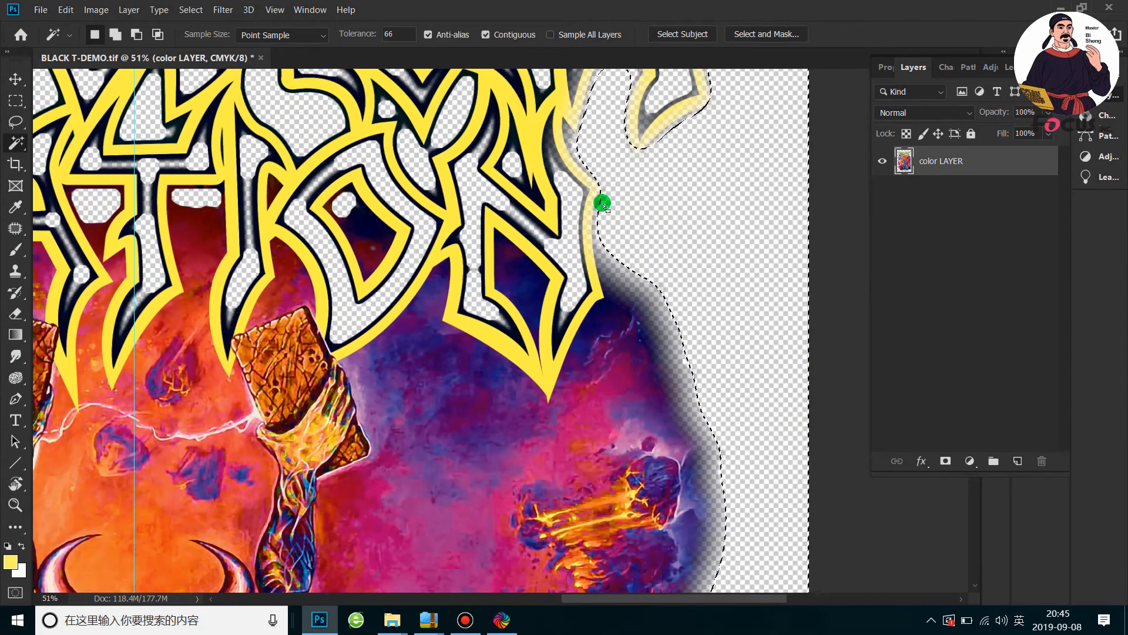
scroll(602, 203, "down", 5)
scroll(592, 294, "up", 2)
scroll(541, 291, "down", 2)
scroll(490, 445, "up", 3)
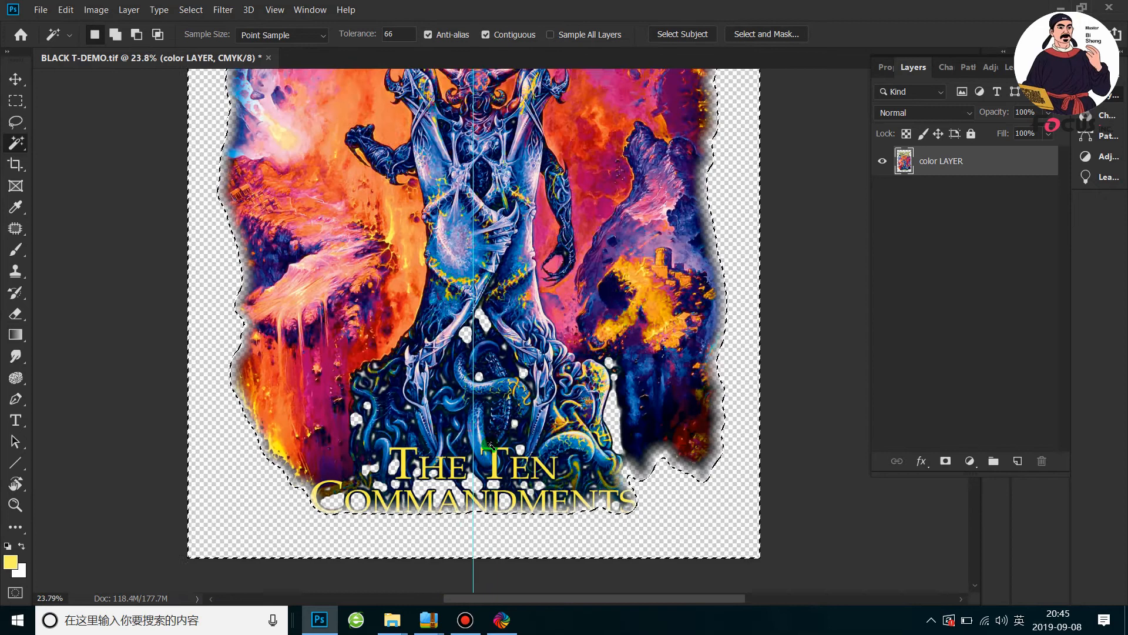
scroll(366, 522, "up", 3)
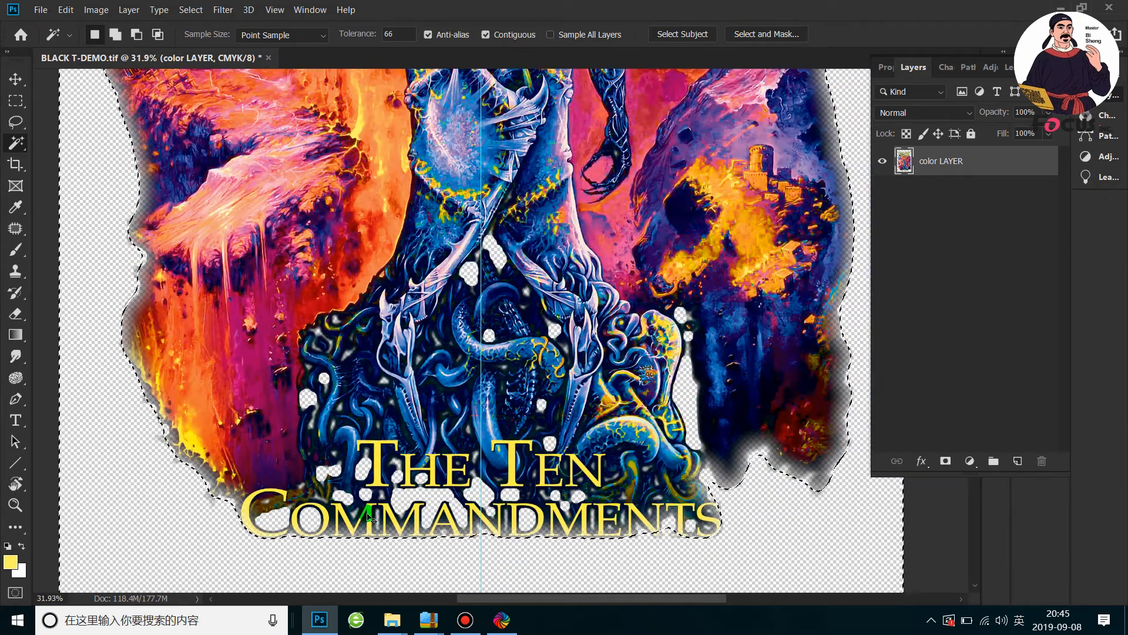
Redo the background fade on color LAYER with the selection feathered by 20 pixels, deleting the feathered area
right_click(671, 336)
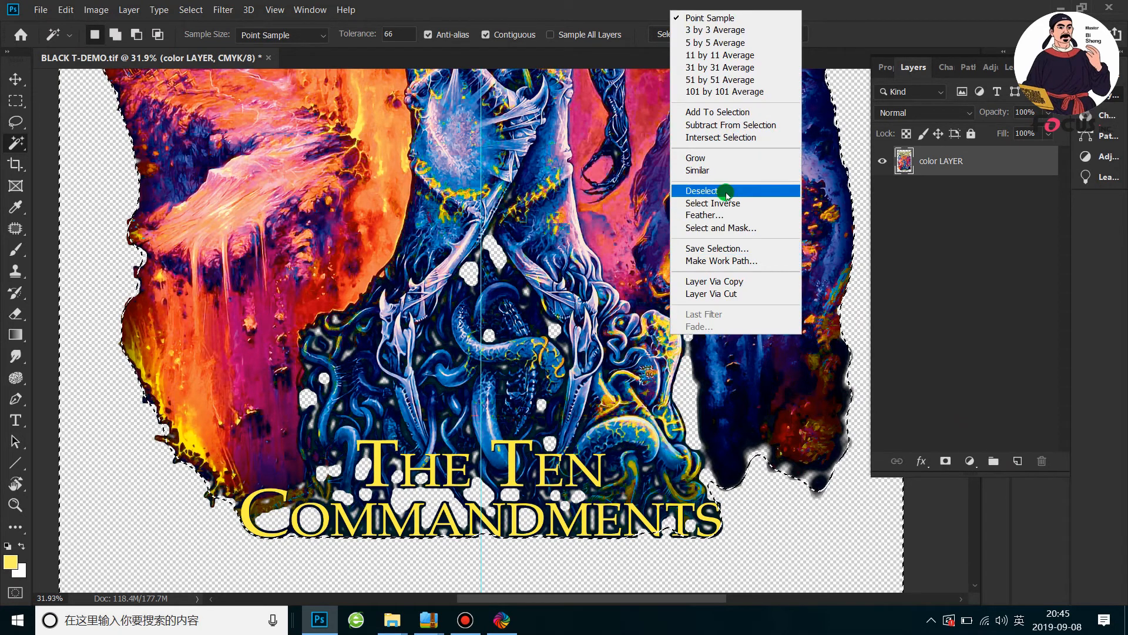
left_click(719, 219)
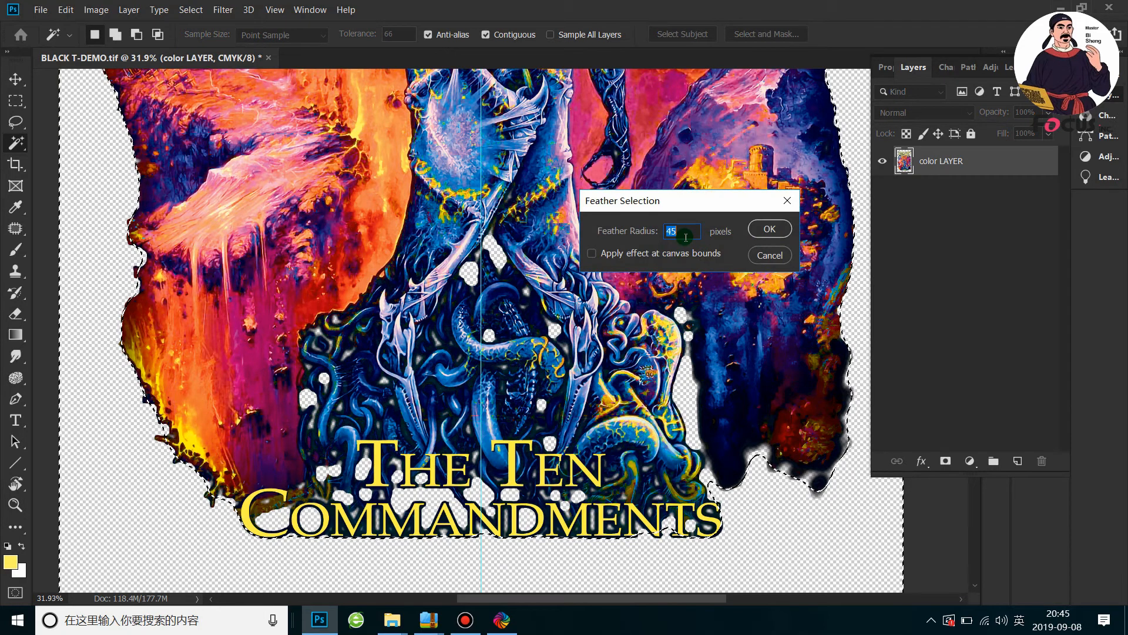
left_click(781, 230)
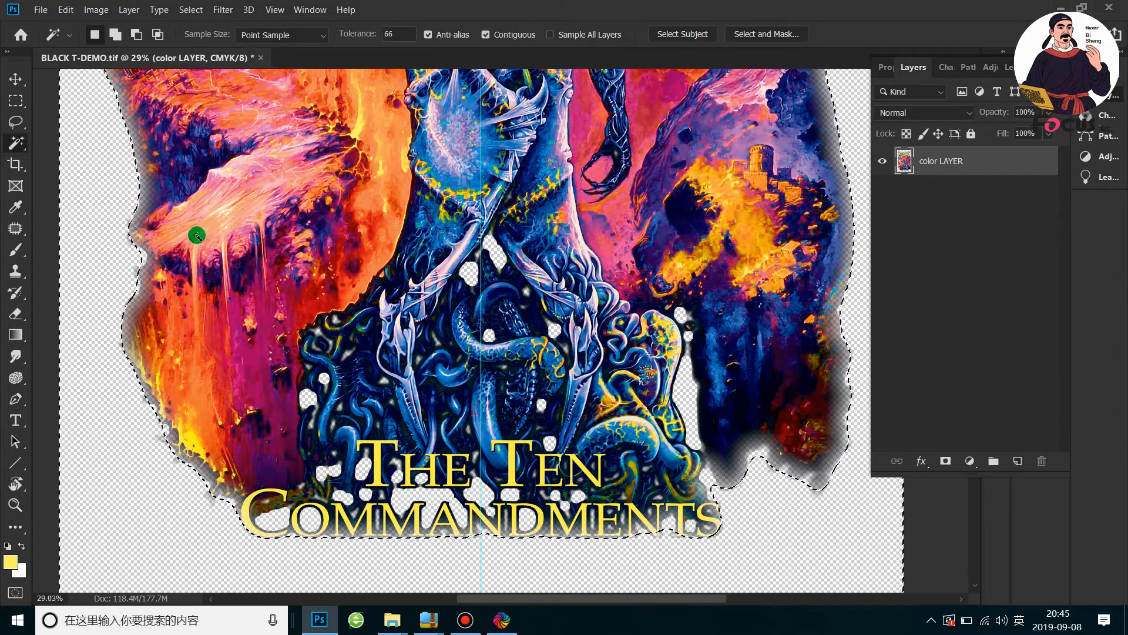
Examine how the fade affects the artwork's right side and the outer strokes of the Malevolent Creation lettering
scroll(194, 234, "down", 3)
scroll(601, 194, "up", 5)
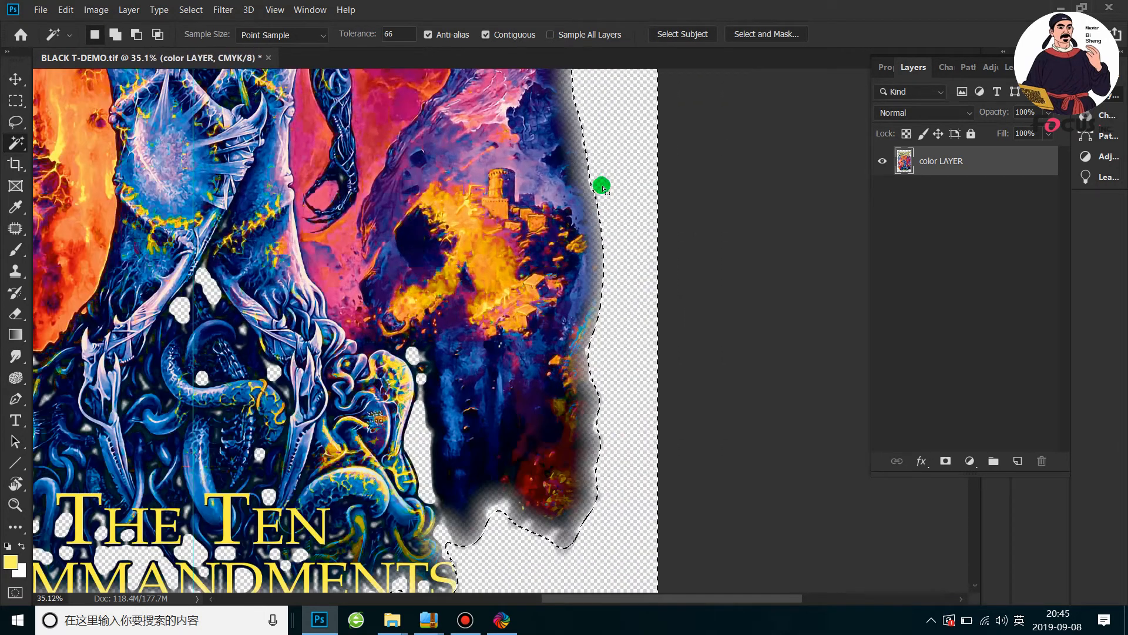
scroll(607, 183, "down", 1)
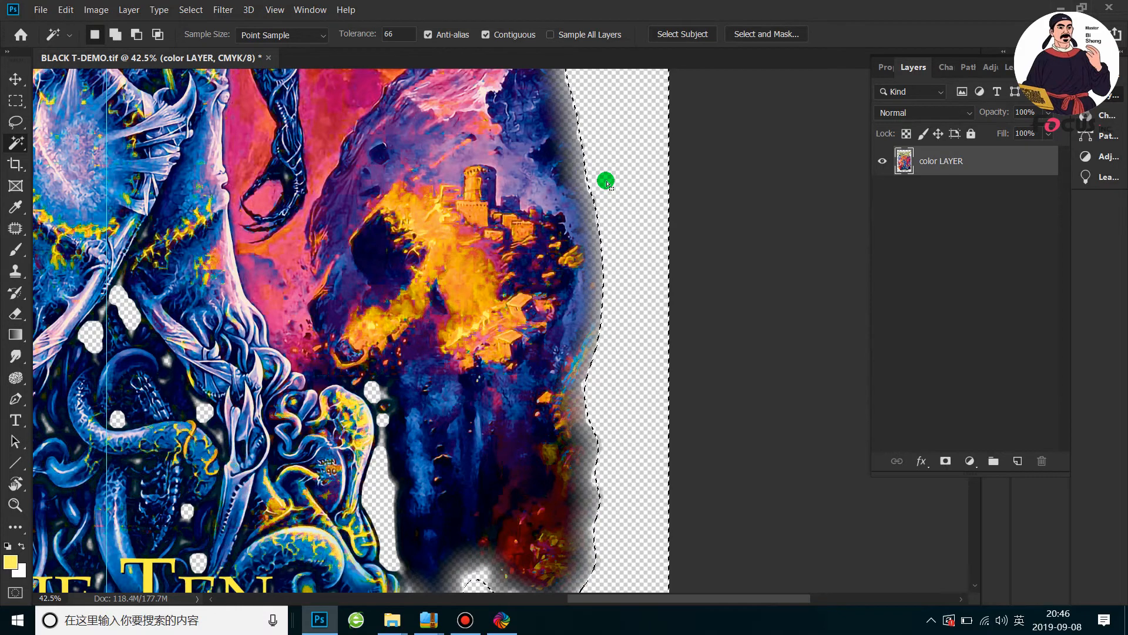
scroll(612, 178, "down", 13)
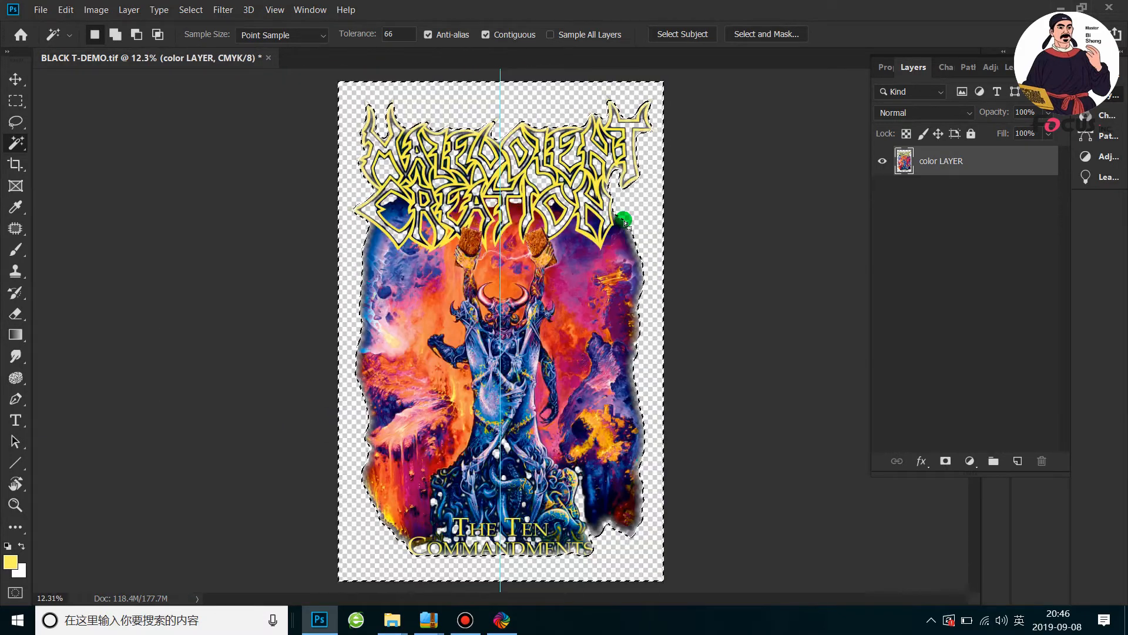
scroll(550, 173, "up", 2)
scroll(481, 105, "up", 2)
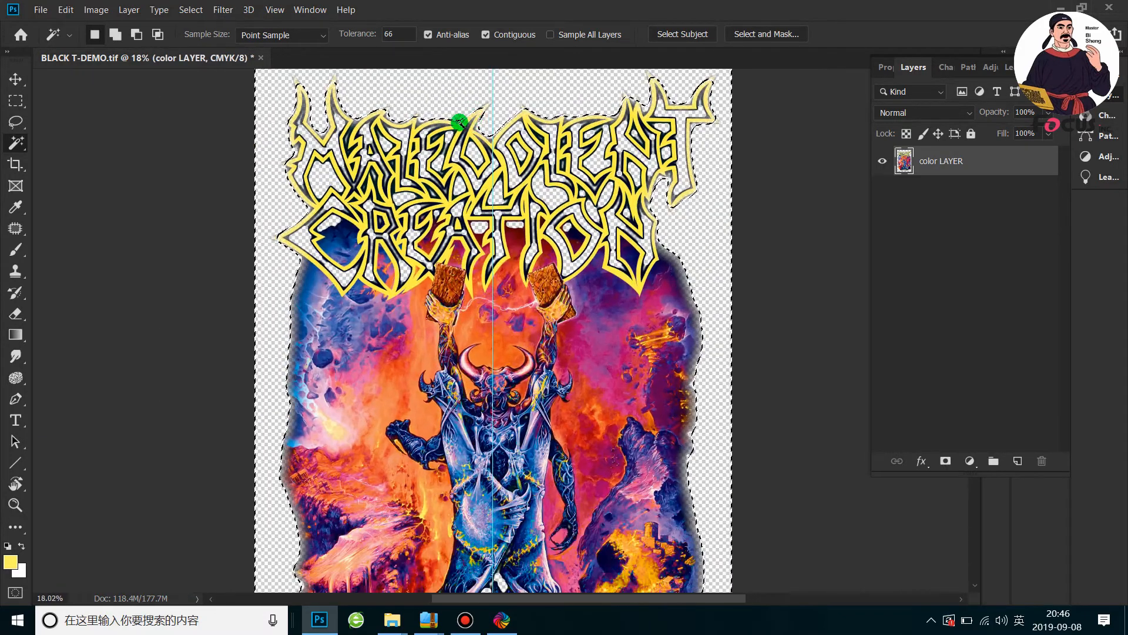
scroll(381, 112, "up", 3)
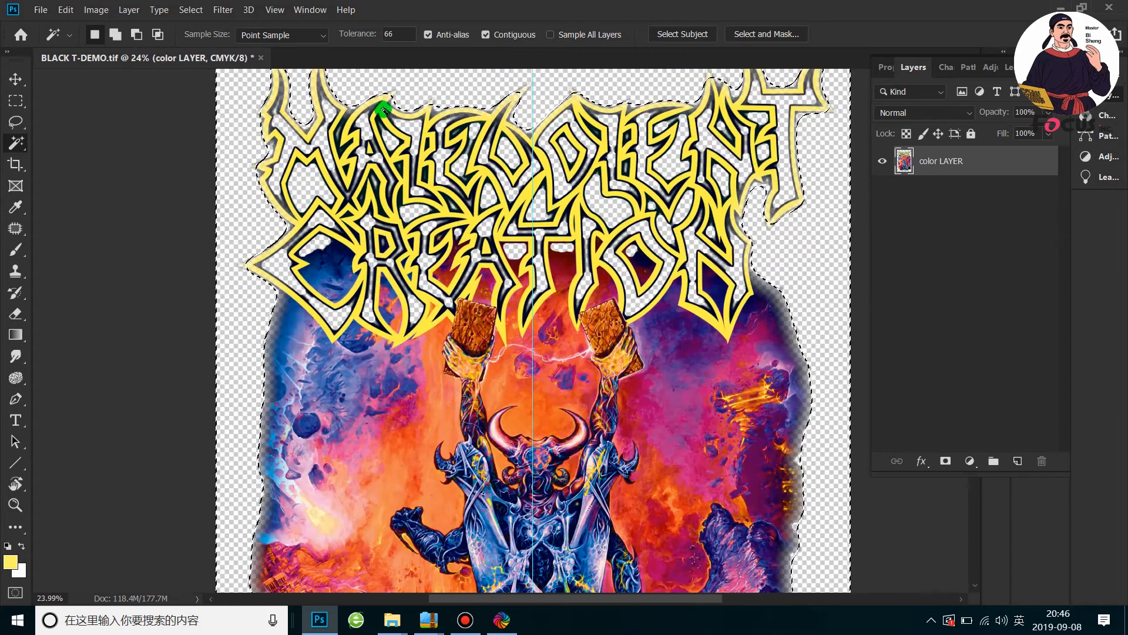
scroll(385, 110, "down", 2)
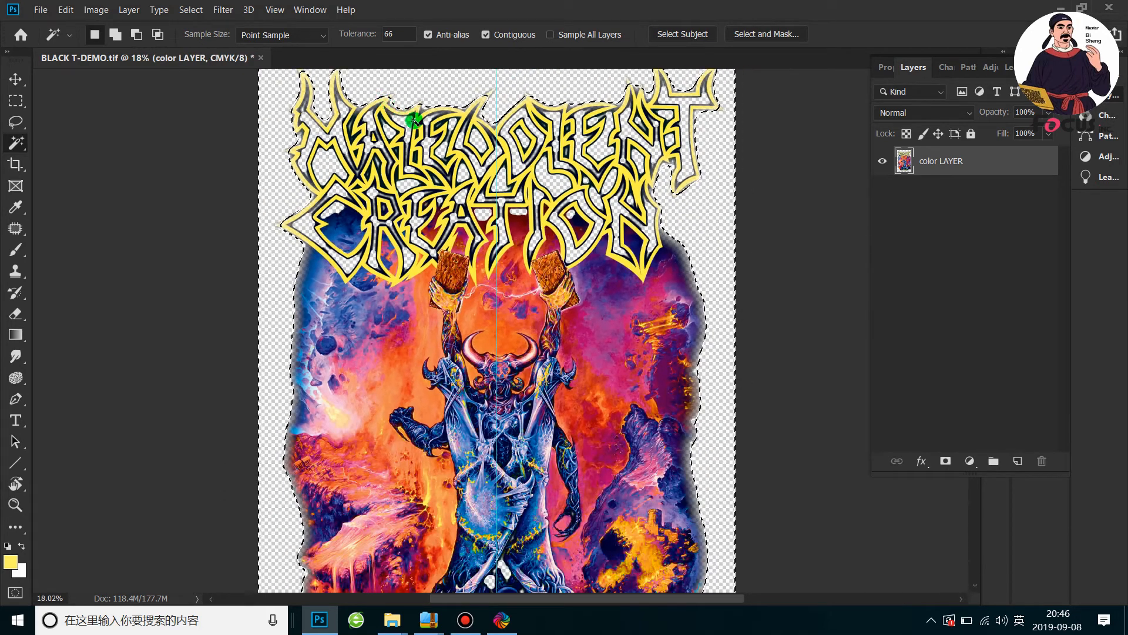
scroll(414, 121, "down", 1)
Undo the edge fade and reselect the transparent background around the artwork with the Magic Wand
key("Delete")
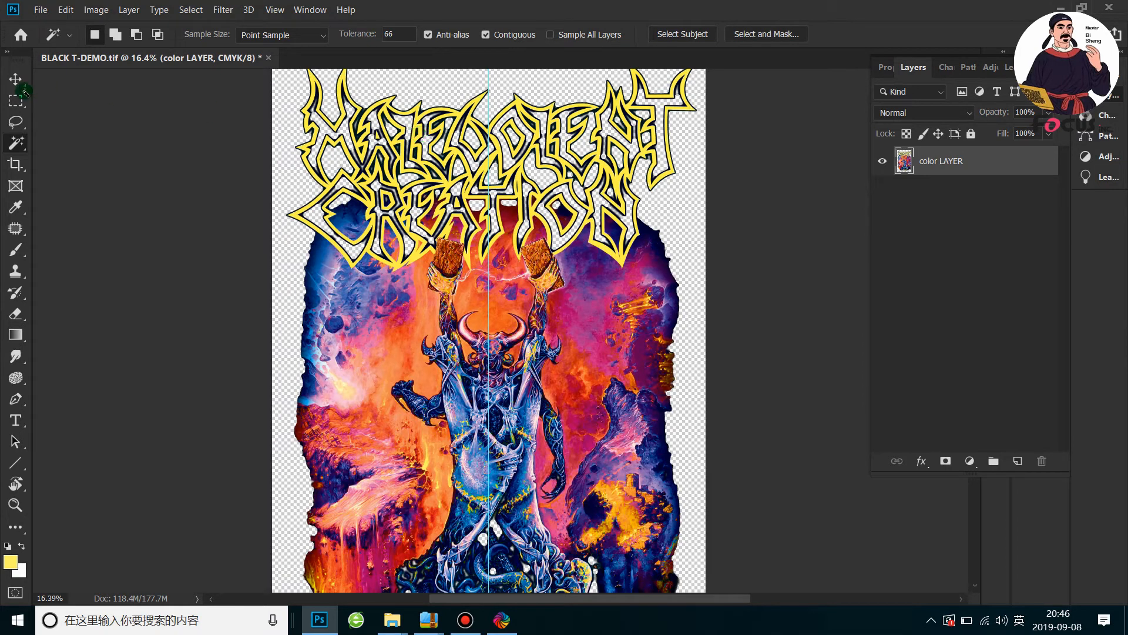
left_click_drag(15, 139, 59, 154)
left_click(314, 189)
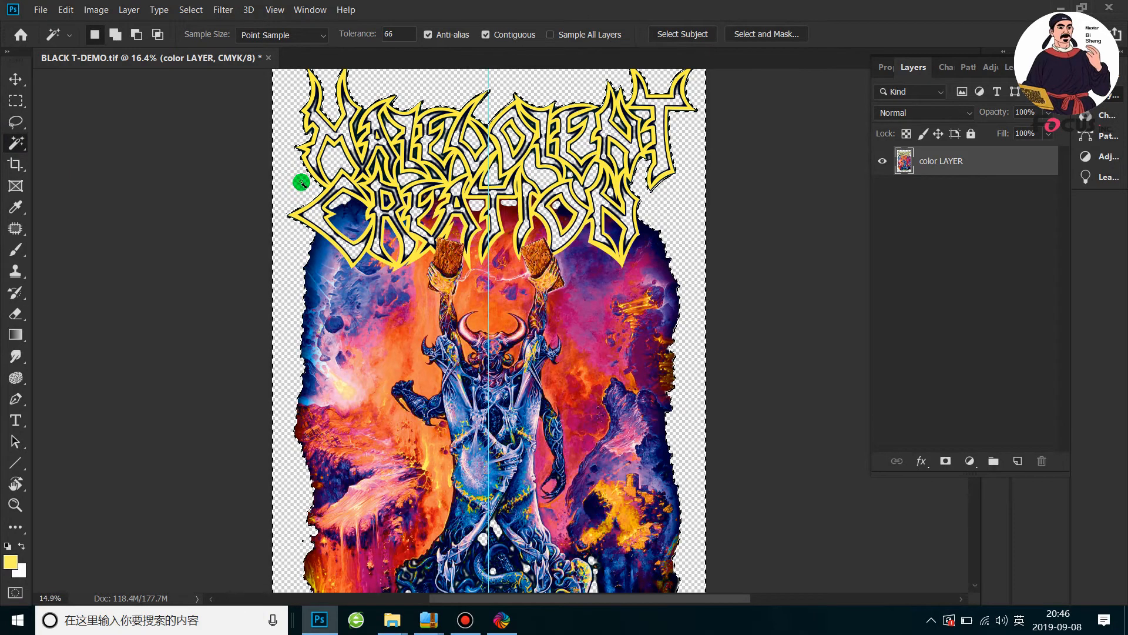
Subtract the upper part of the Malevolent Creation logo area from the background selection with the Rectangular Marquee
scroll(301, 182, "down", 3)
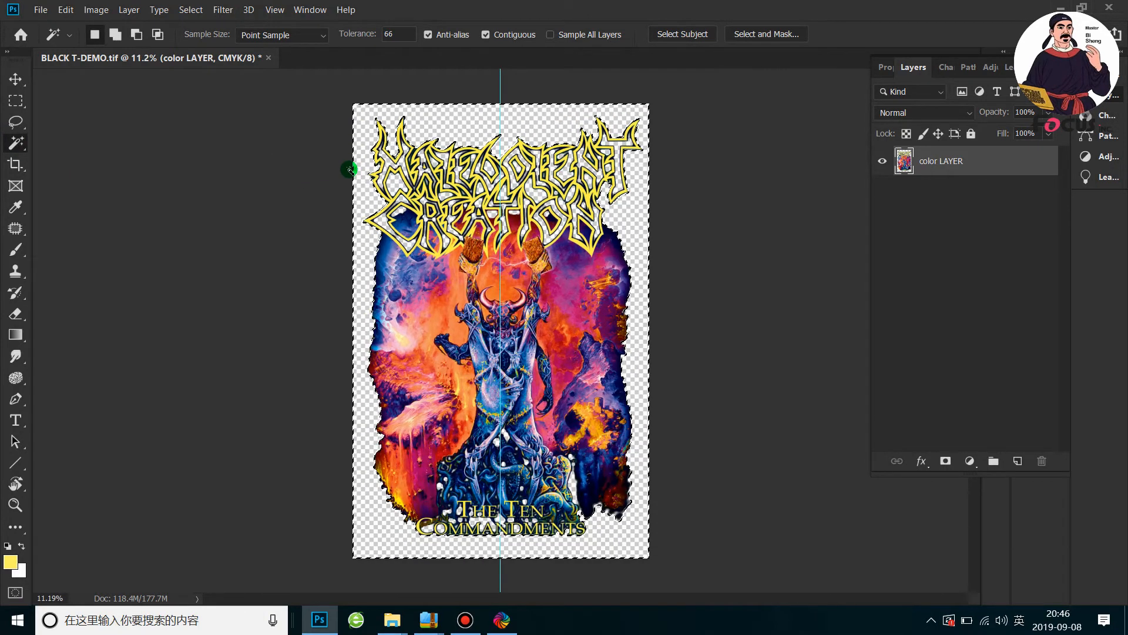
key("alt")
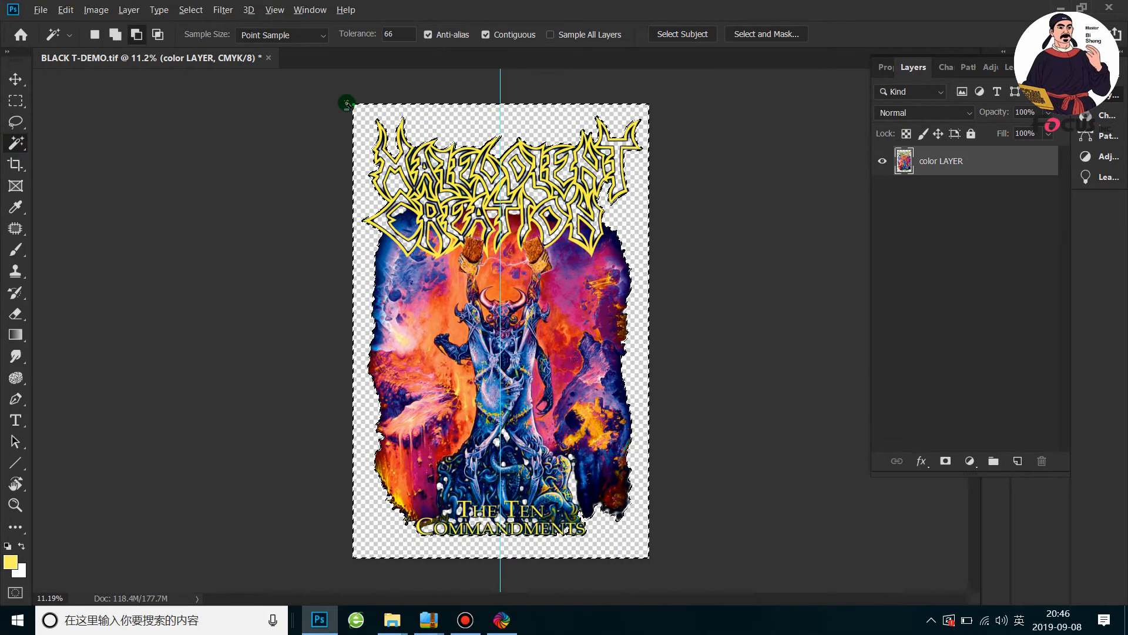
left_click_drag(16, 100, 65, 107)
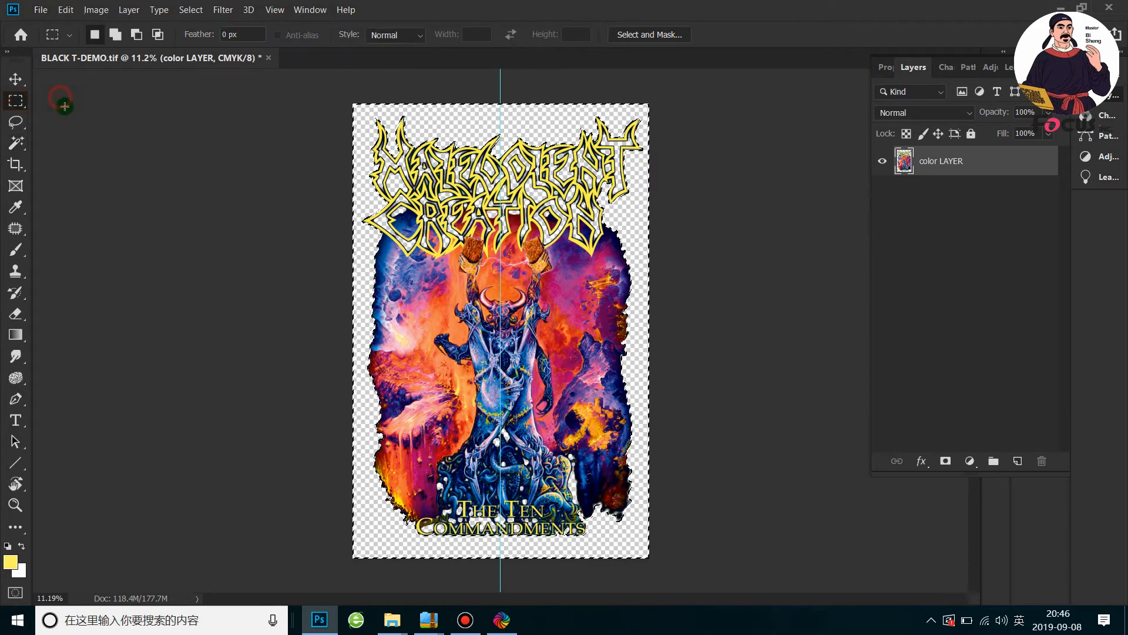
key("shift")
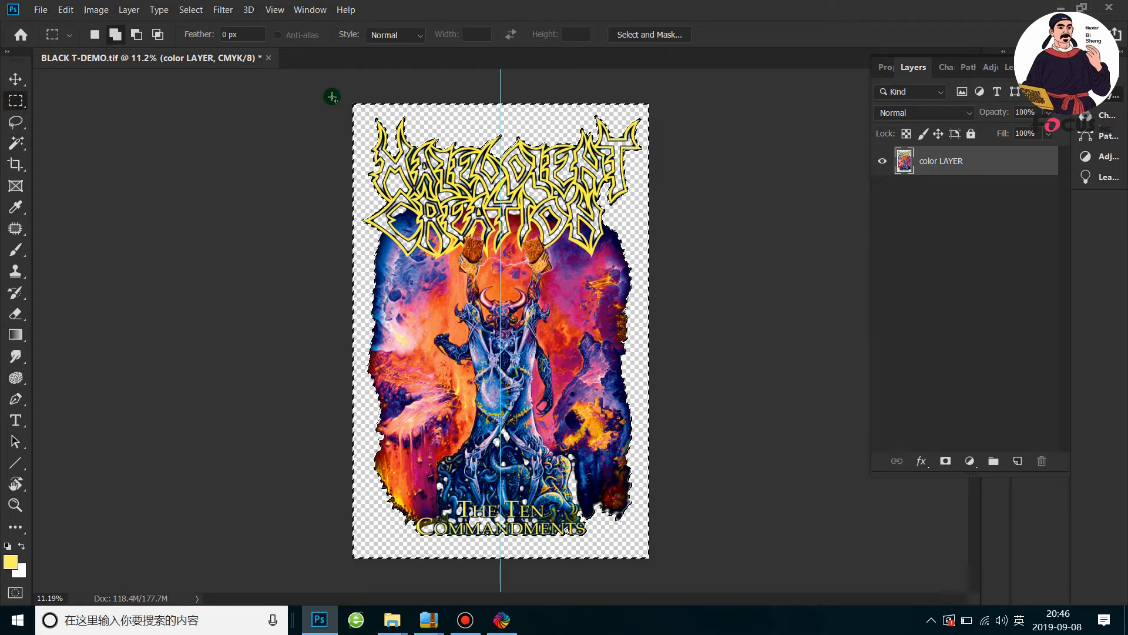
left_click_drag(463, 141, 676, 208)
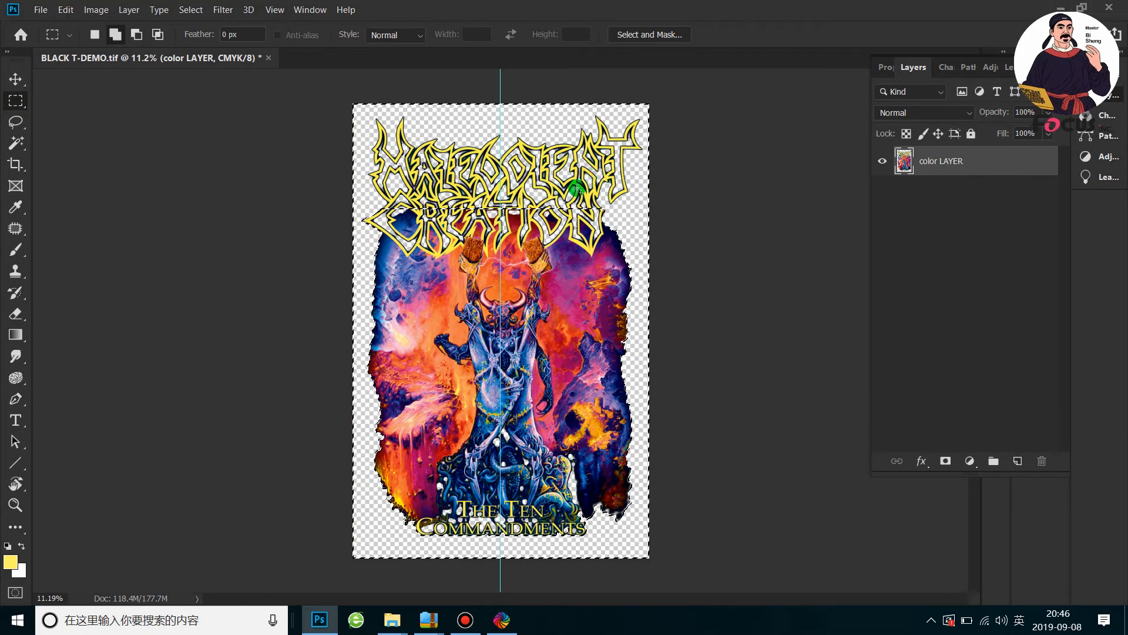
left_click_drag(326, 95, 684, 208)
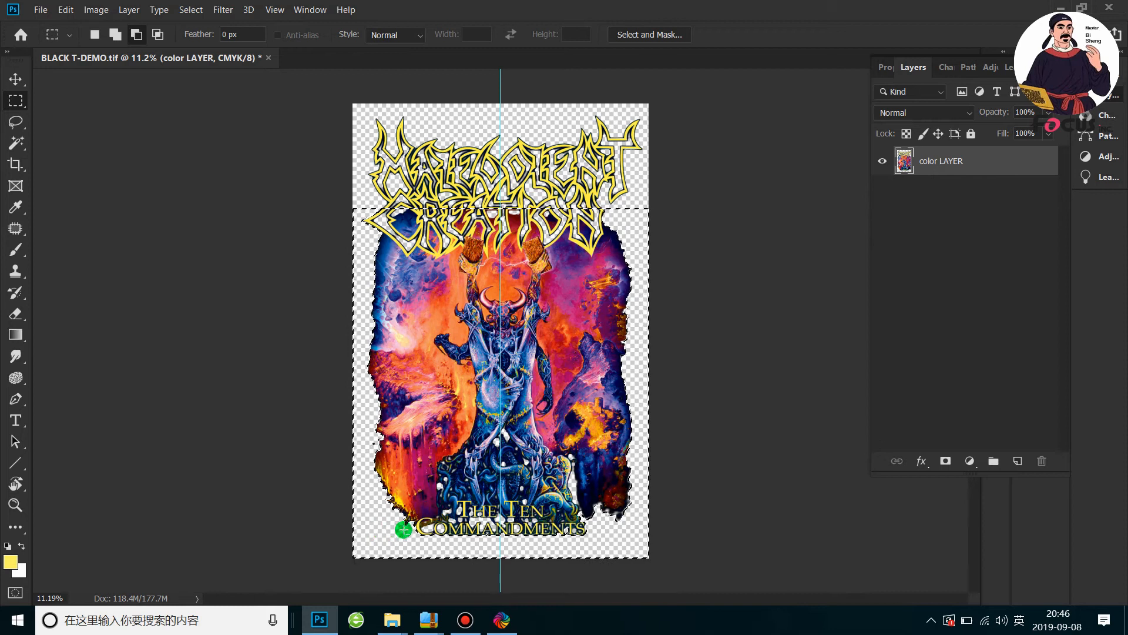
Subtract the strip along the lower part of The Ten Commandments title from the background selection
left_click_drag(638, 568, 673, 563)
left_click_drag(335, 527, 708, 572)
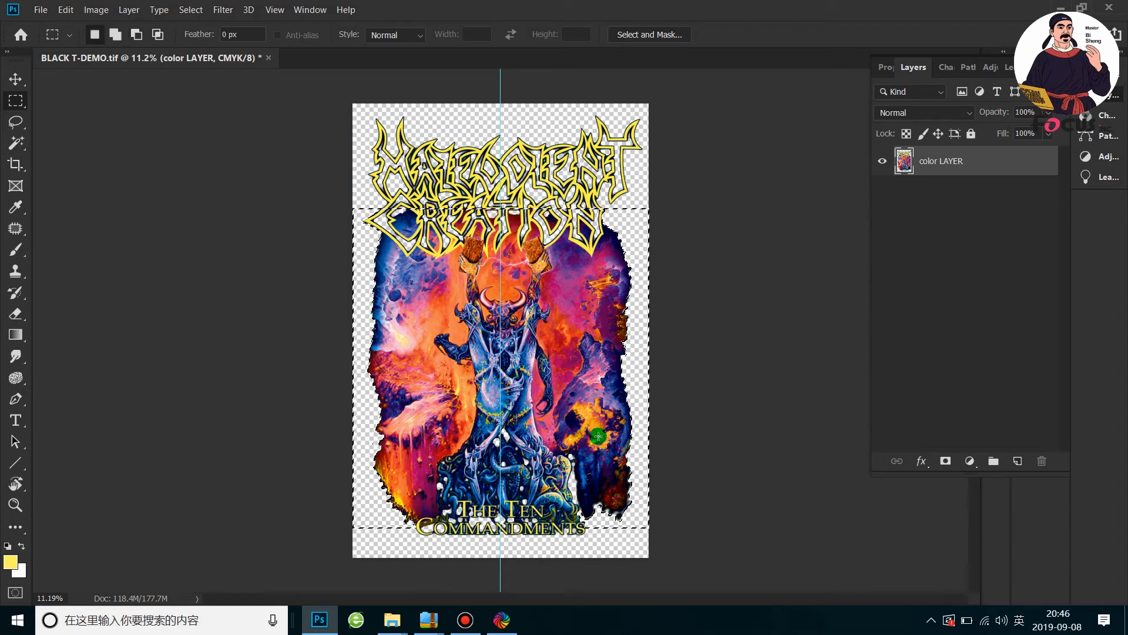
key("alt")
left_click_drag(378, 204, 602, 229)
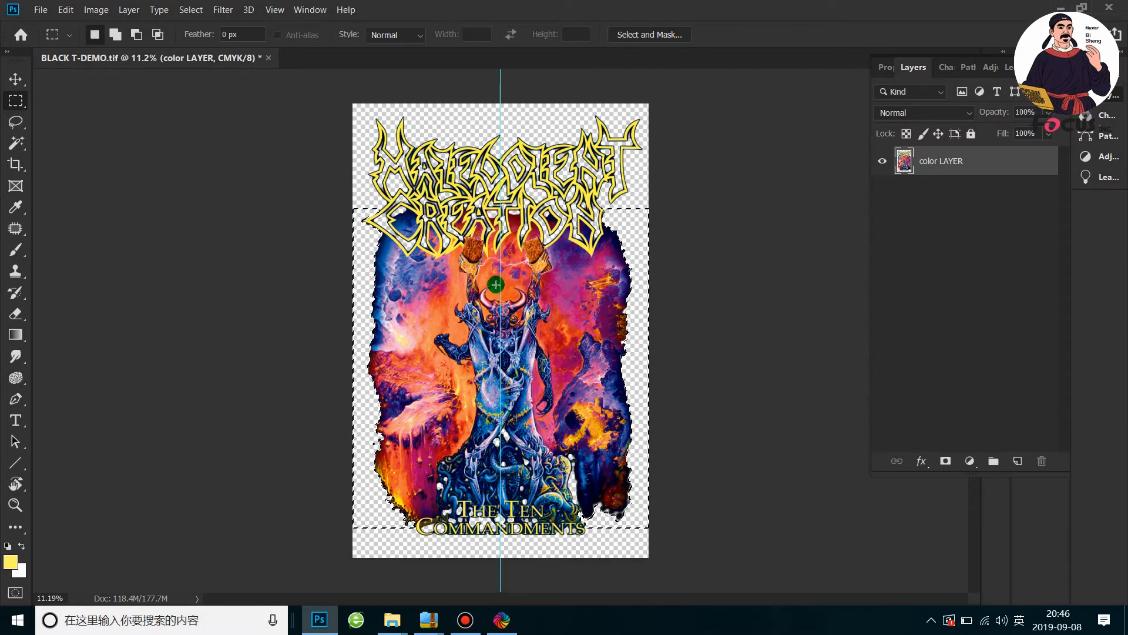
Feather the reduced background selection by 20 pixels and delete the feathered area from color LAYER
right_click(639, 304)
left_click(16, 104)
right_click(640, 316)
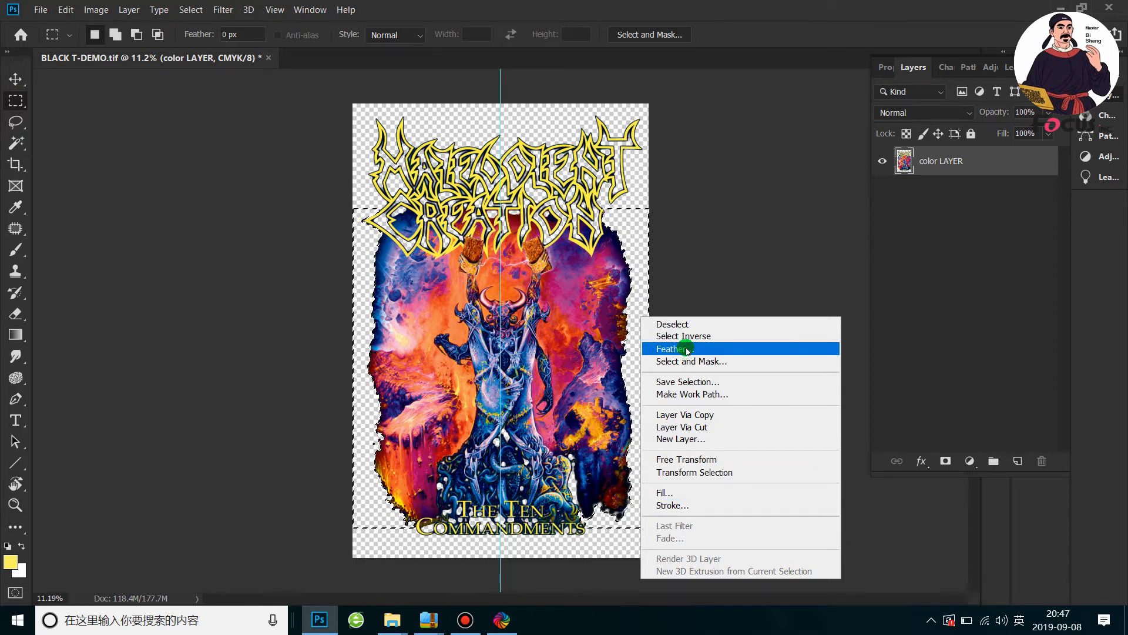
left_click(705, 349)
left_click(783, 231)
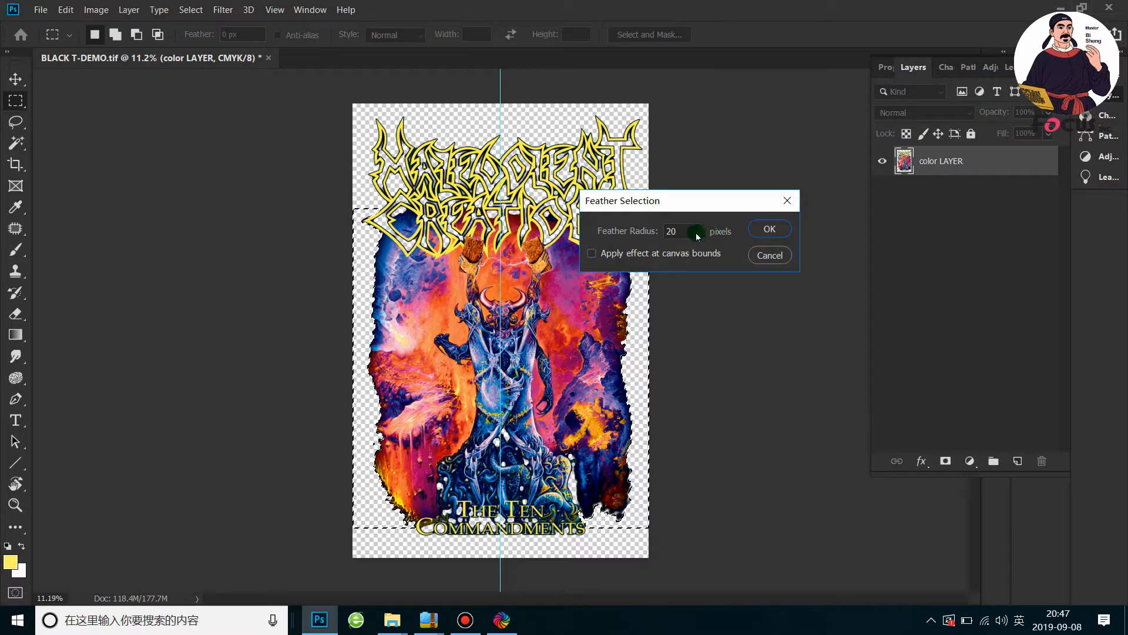
left_click(767, 228)
Examine the faded right edge up close and inspect the whole artwork with the selection cleared
scroll(624, 282, "up", 20)
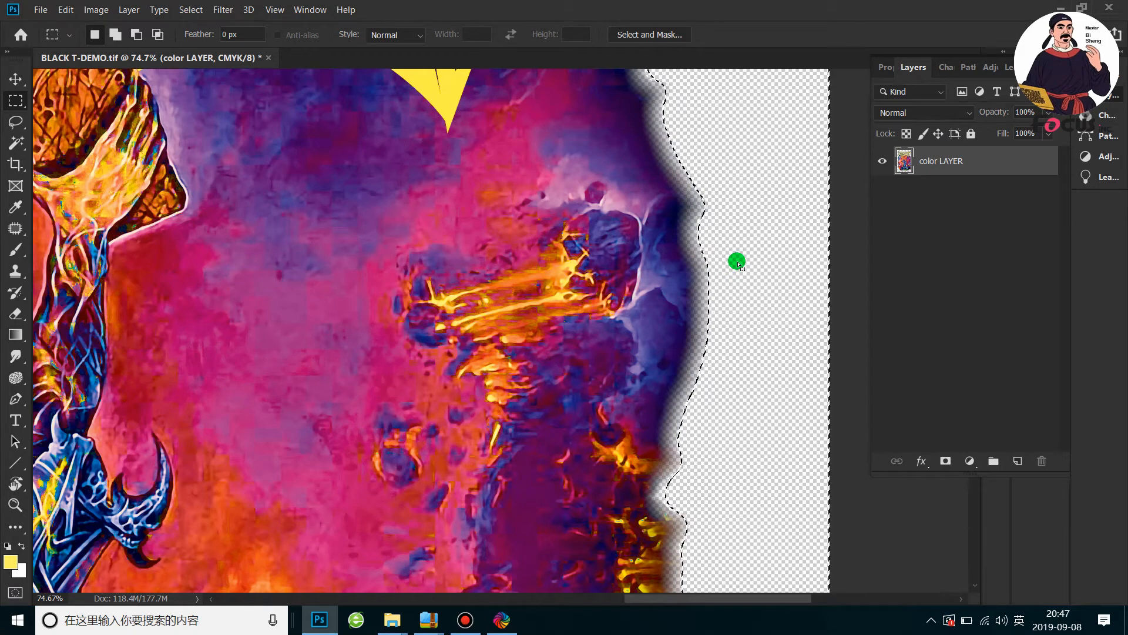
scroll(738, 263, "down", 3)
scroll(738, 262, "down", 1)
scroll(739, 262, "up", 2)
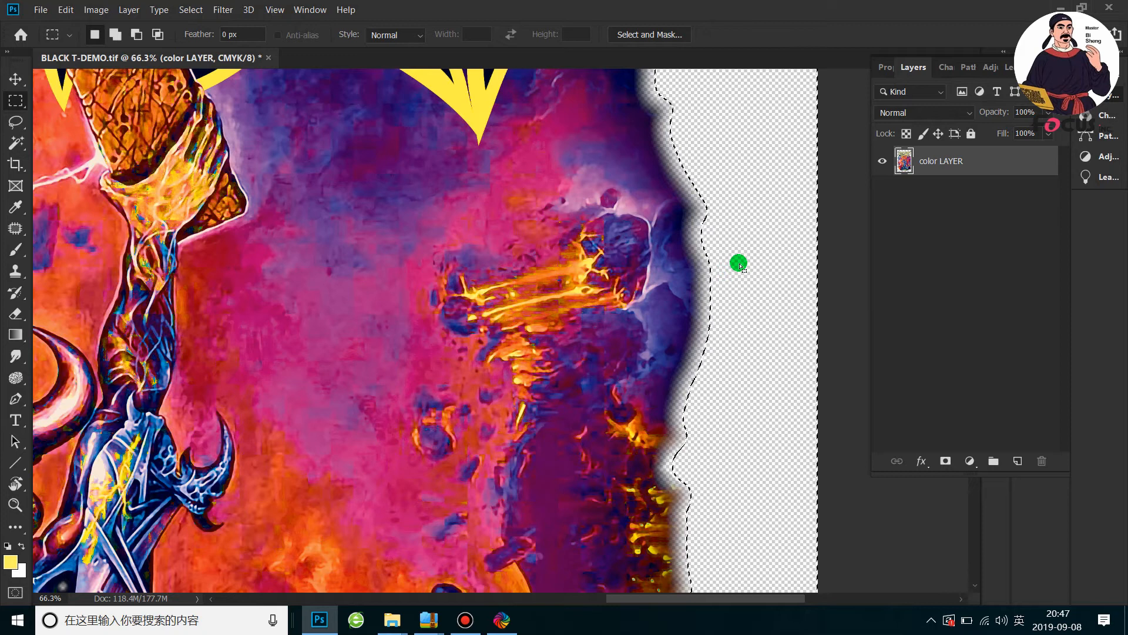
scroll(739, 265, "down", 5)
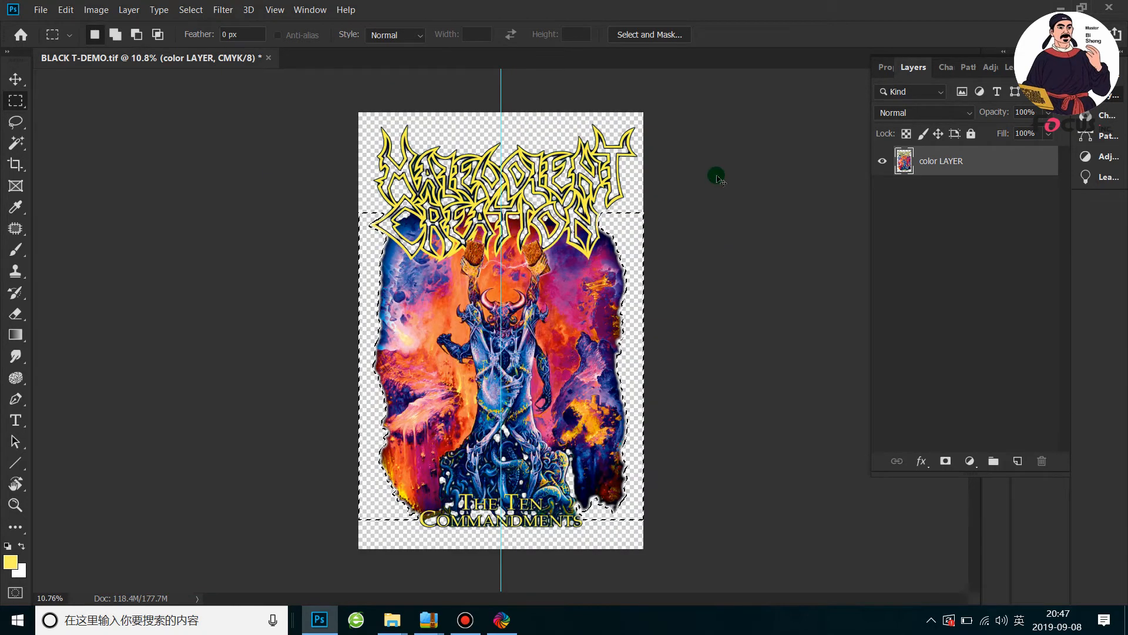
key("ctrl+d")
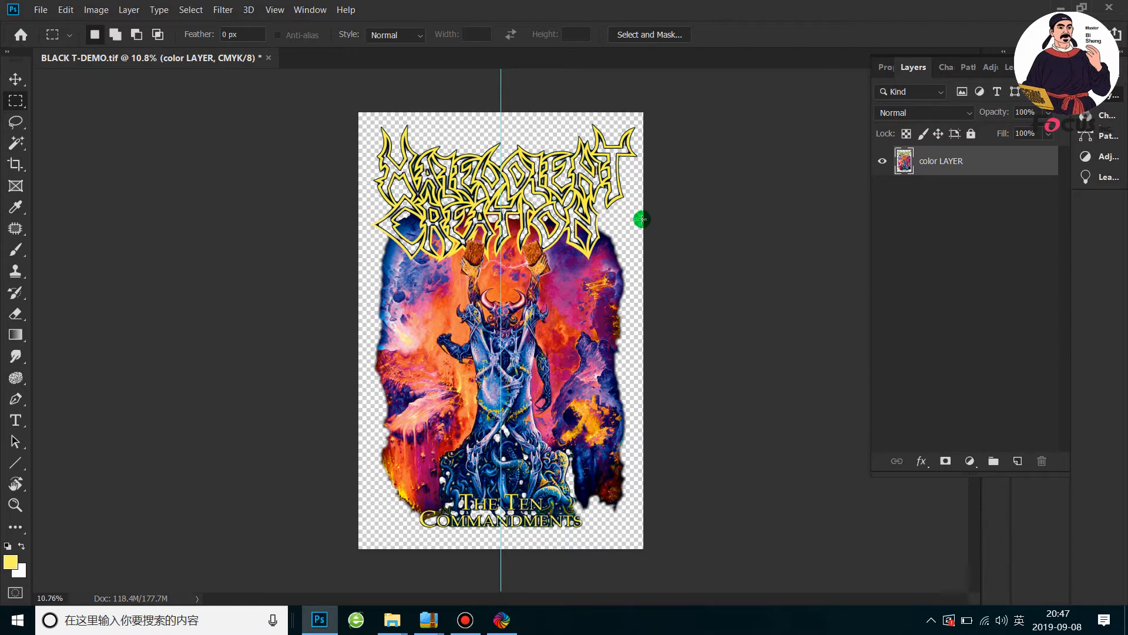
scroll(642, 220, "up", 1)
scroll(810, 280, "up", 2)
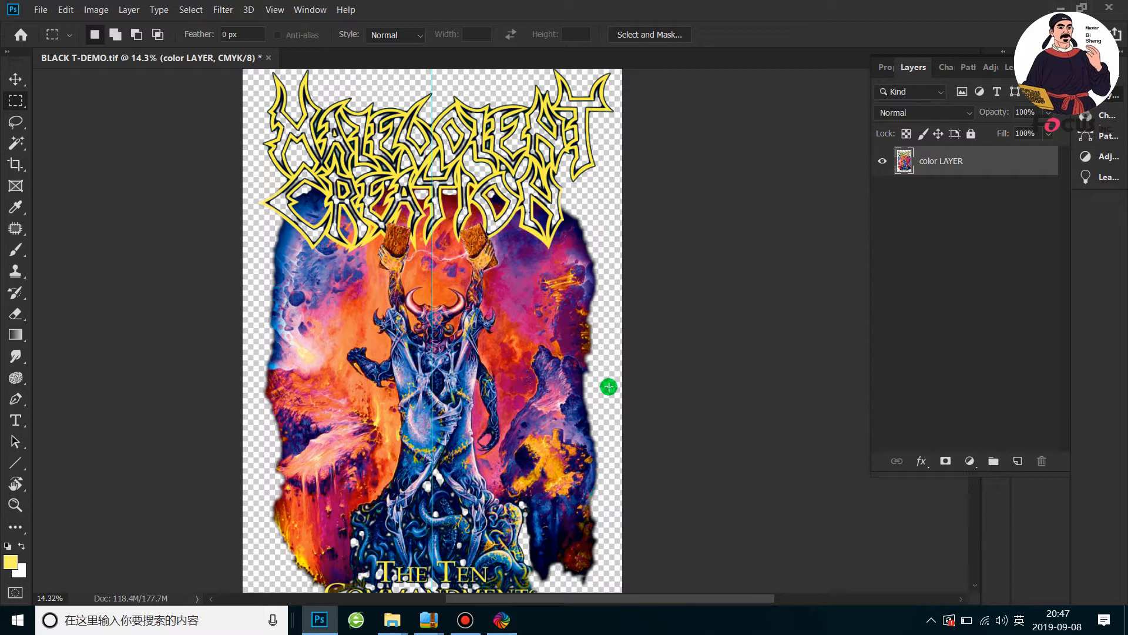
key("ctrl+0")
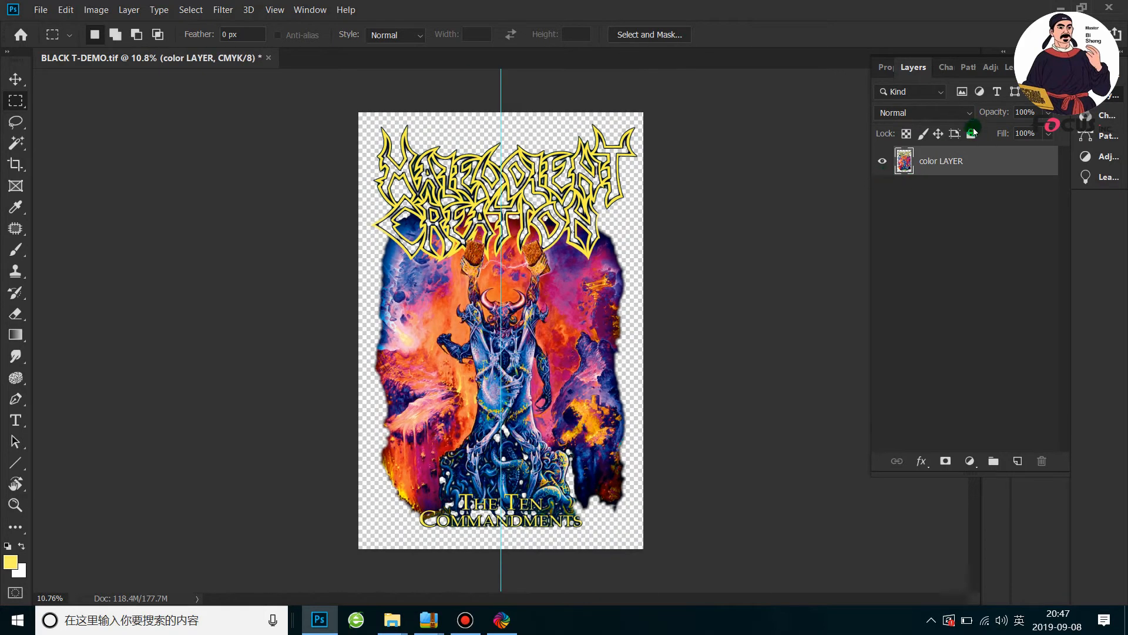
Undo the fade on color LAYER to restore the unfeathered background selection and make White spot chanel the active channel
left_click(946, 68)
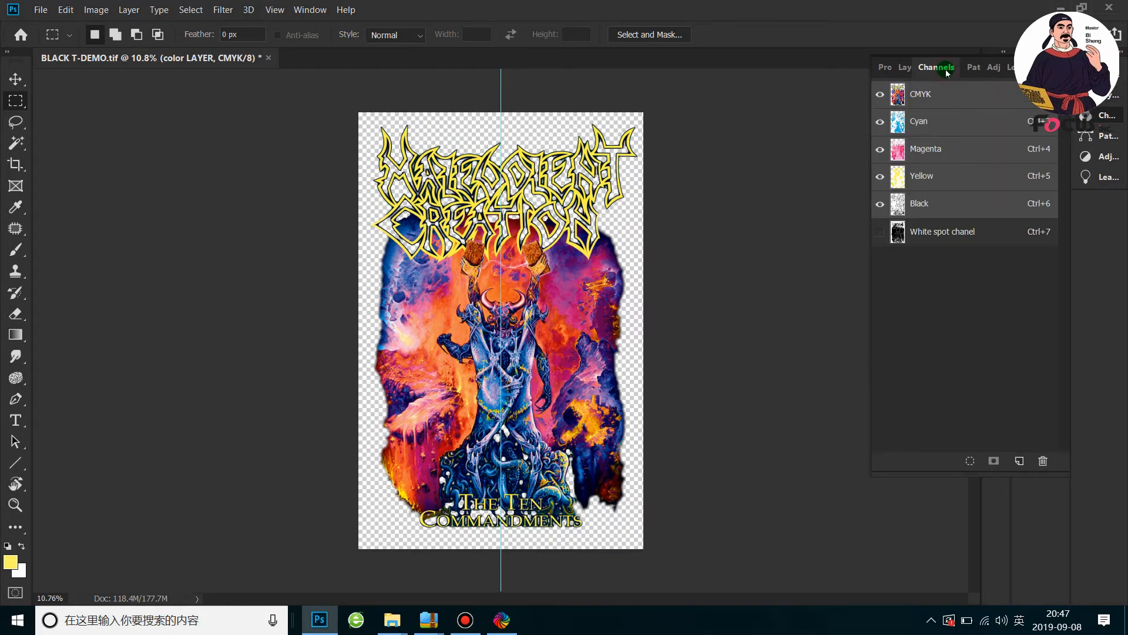
scroll(629, 308, "up", 3)
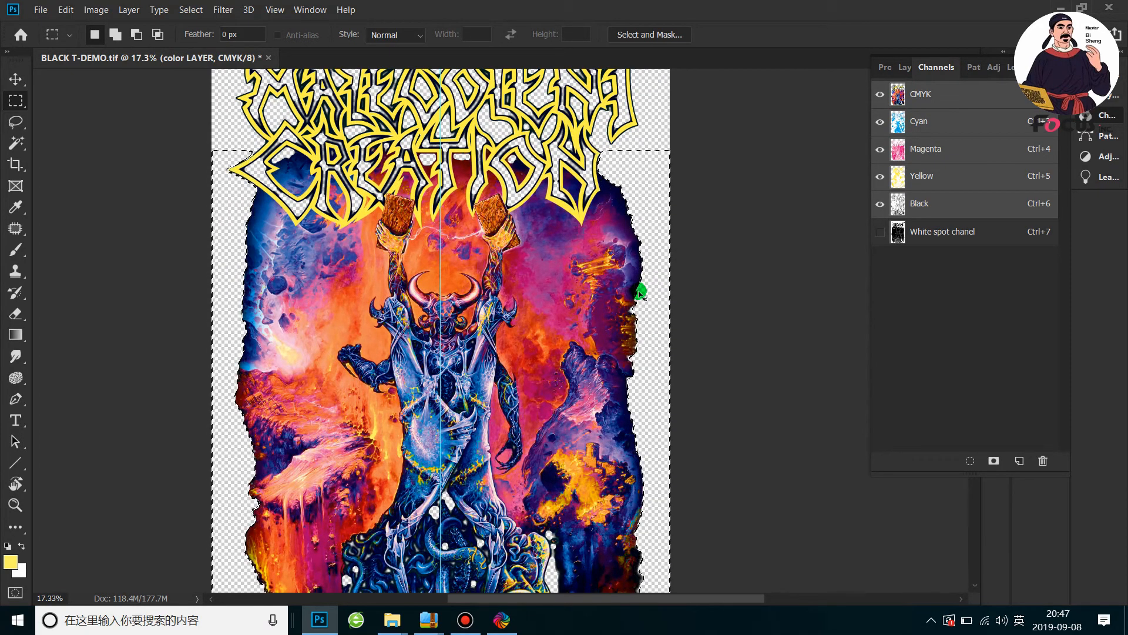
left_click(1019, 240)
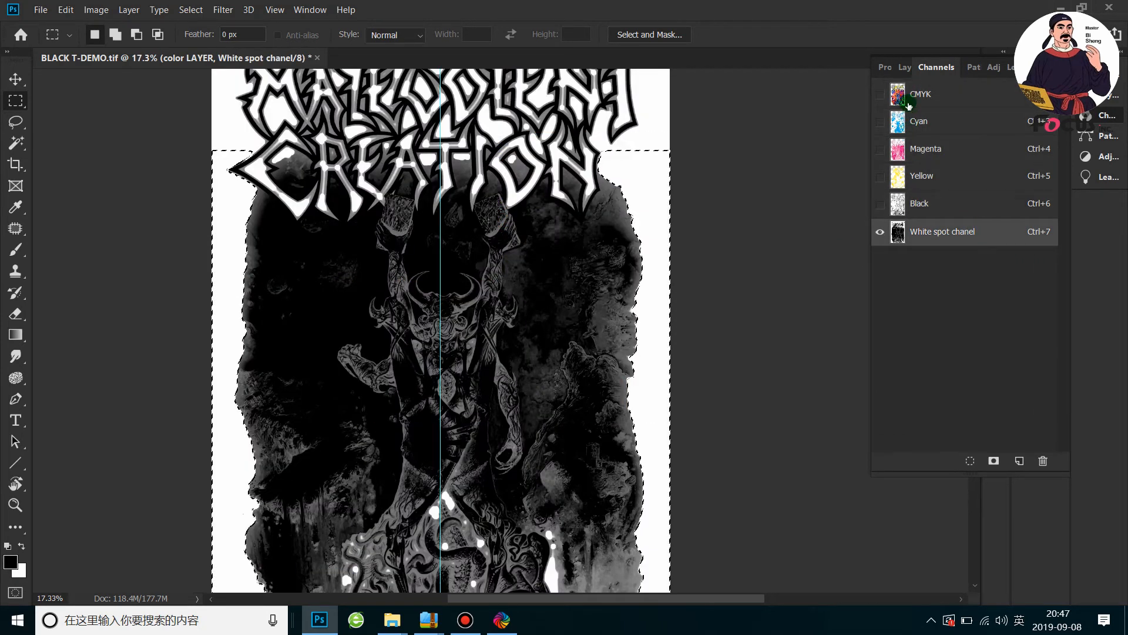
Feather the background selection by 20 pixels and clear the feathered area in White spot chanel to fade the underbase edges
scroll(729, 247, "up", 2)
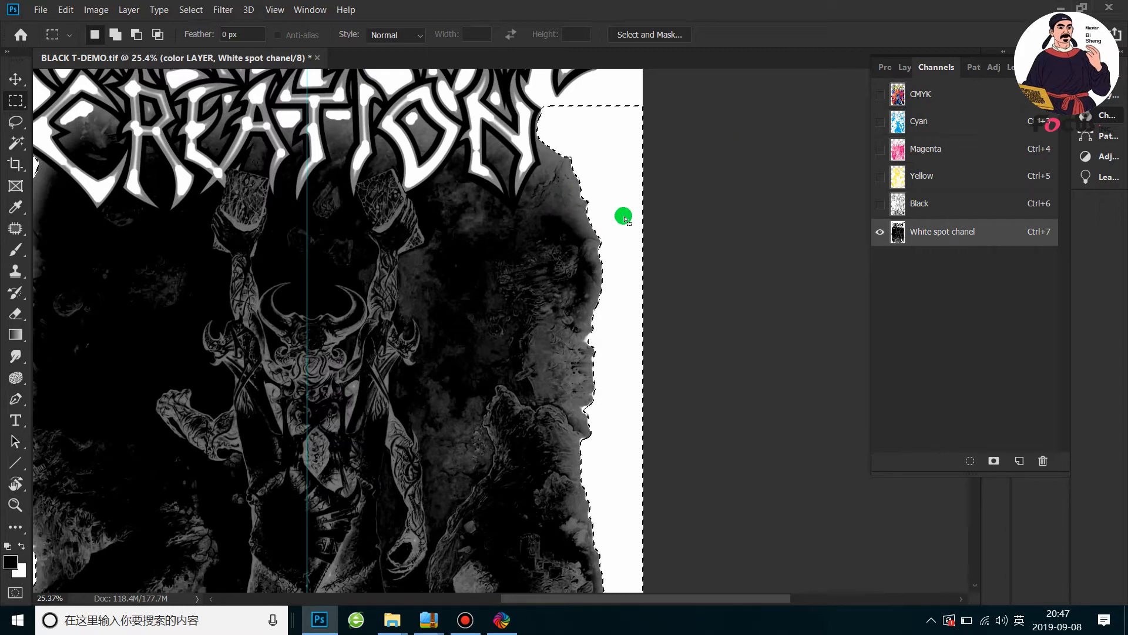
right_click(624, 216)
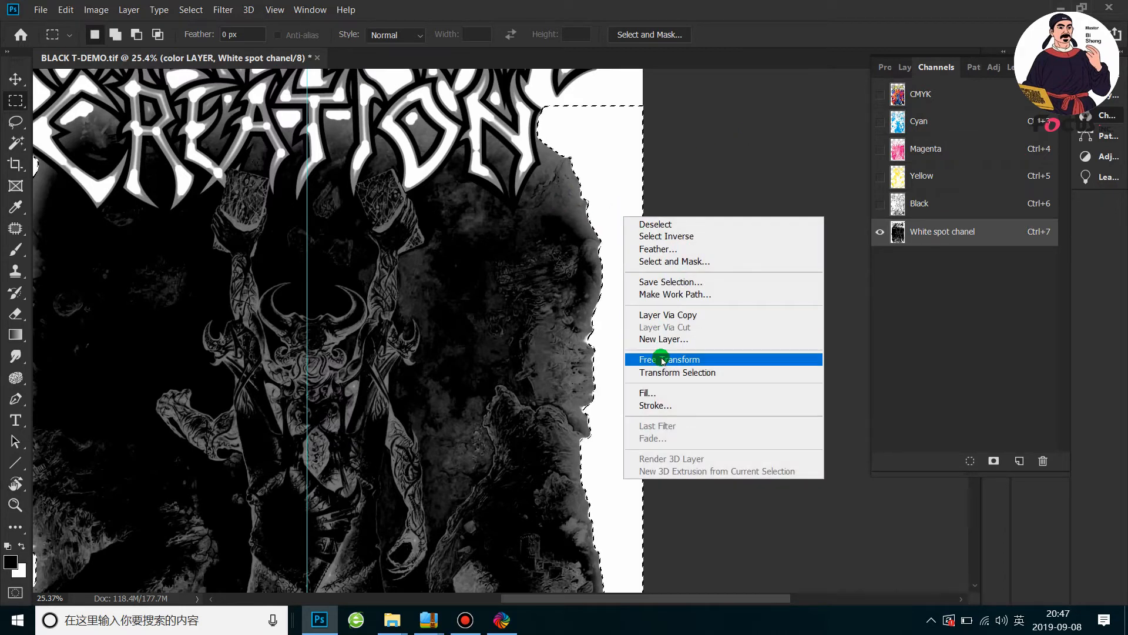
left_click(646, 248)
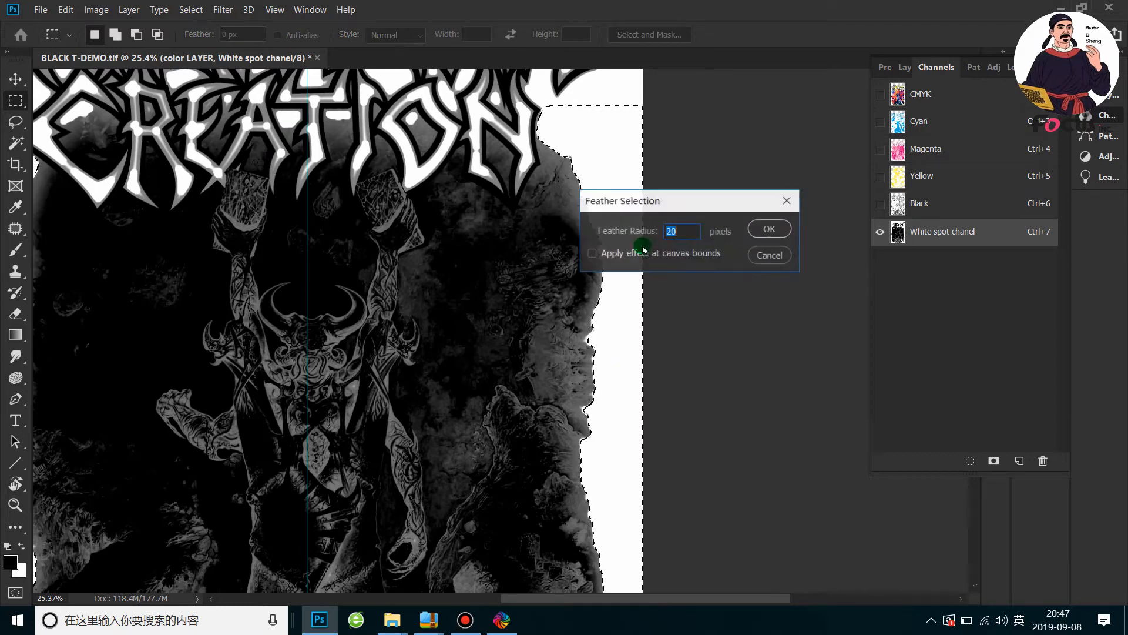
left_click(767, 230)
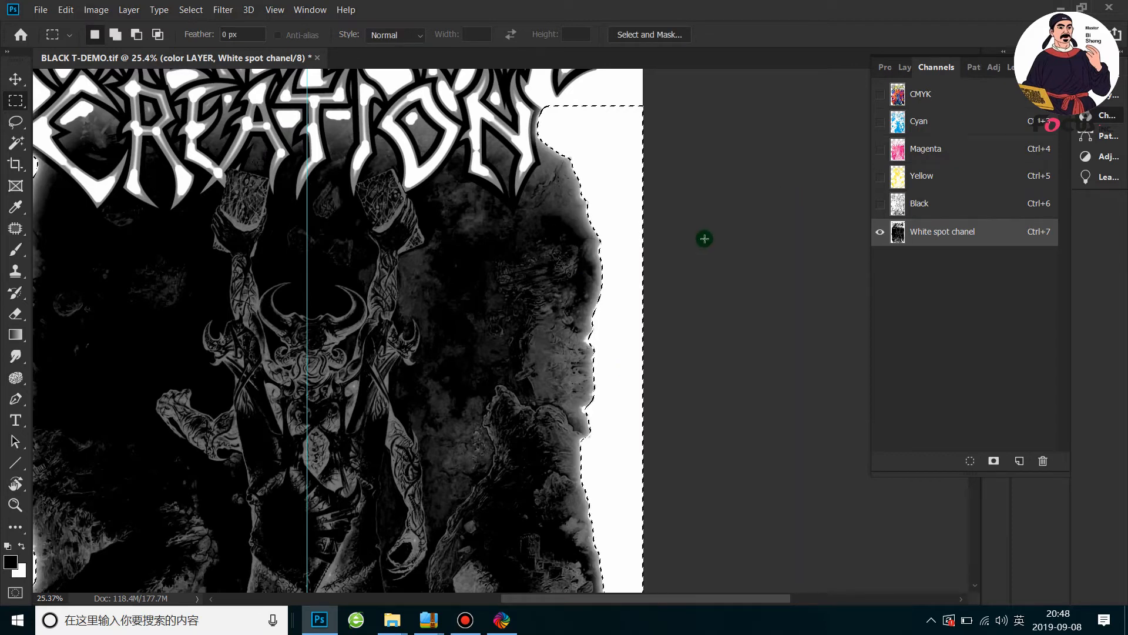
scroll(707, 240, "down", 4)
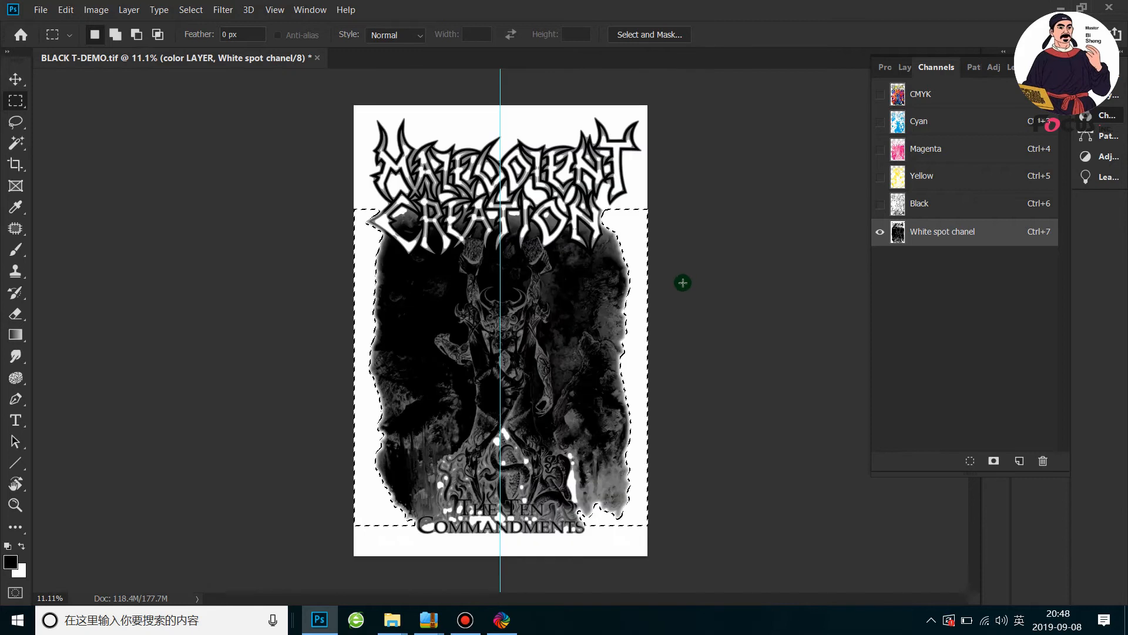
Inspect the faded edges of White spot chanel up close and clear the selection
scroll(638, 326, "up", 1)
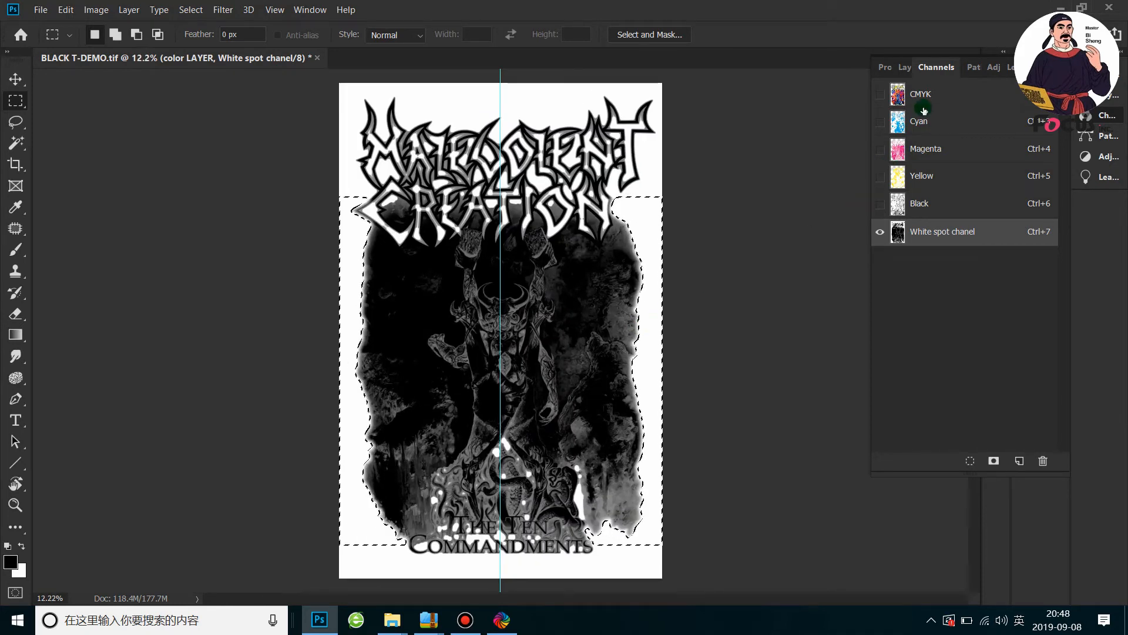
left_click(905, 67)
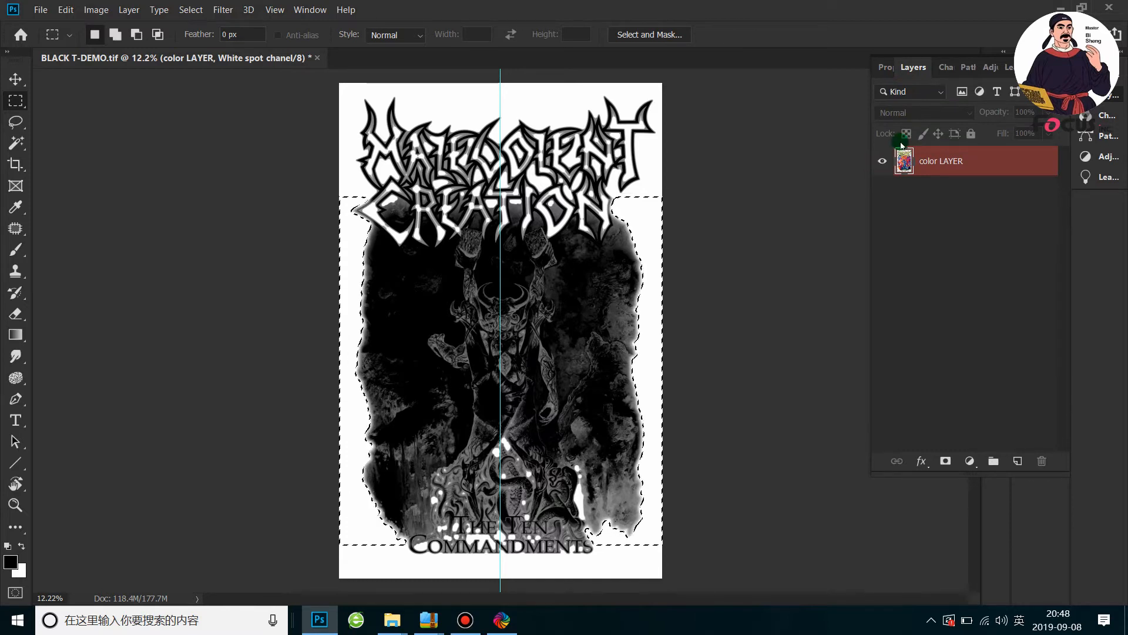
left_click(943, 67)
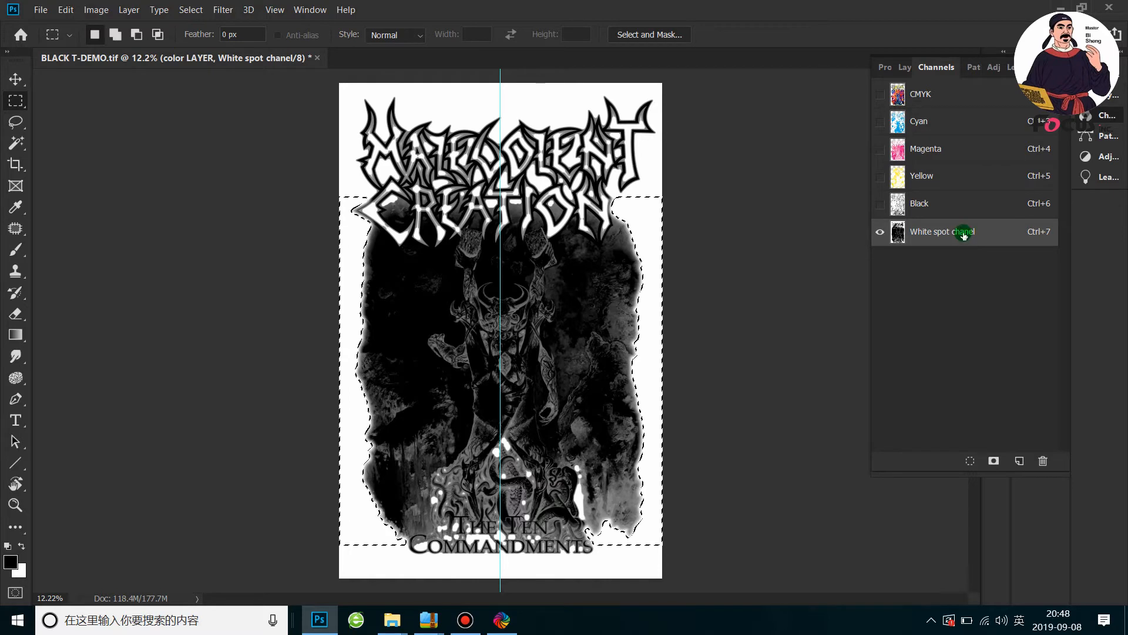
scroll(679, 290, "up", 3)
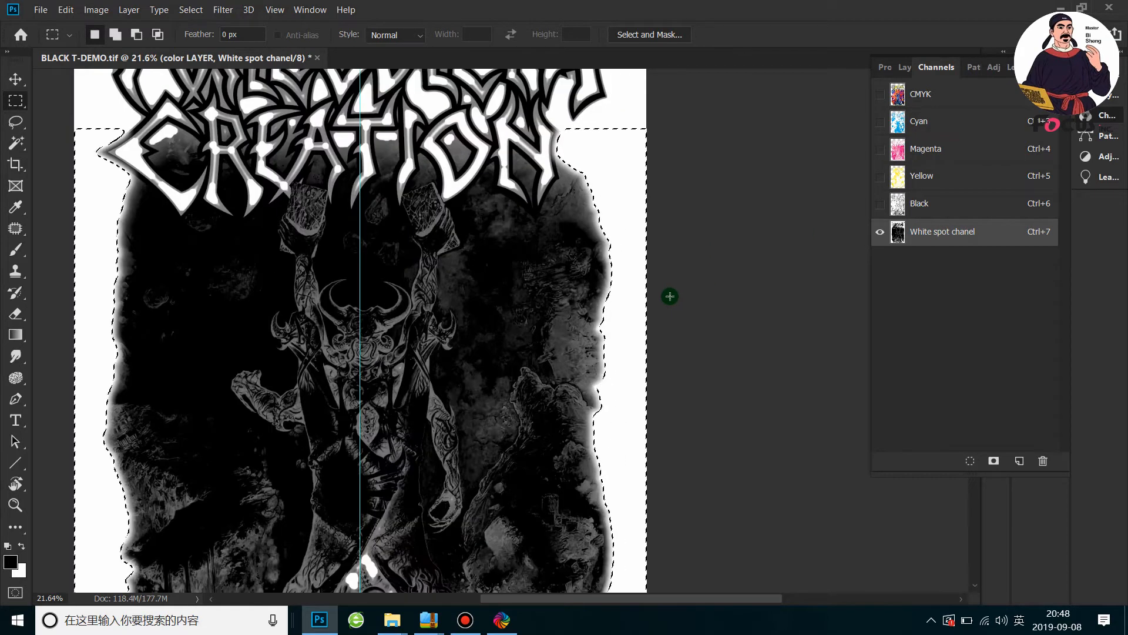
scroll(676, 285, "down", 2)
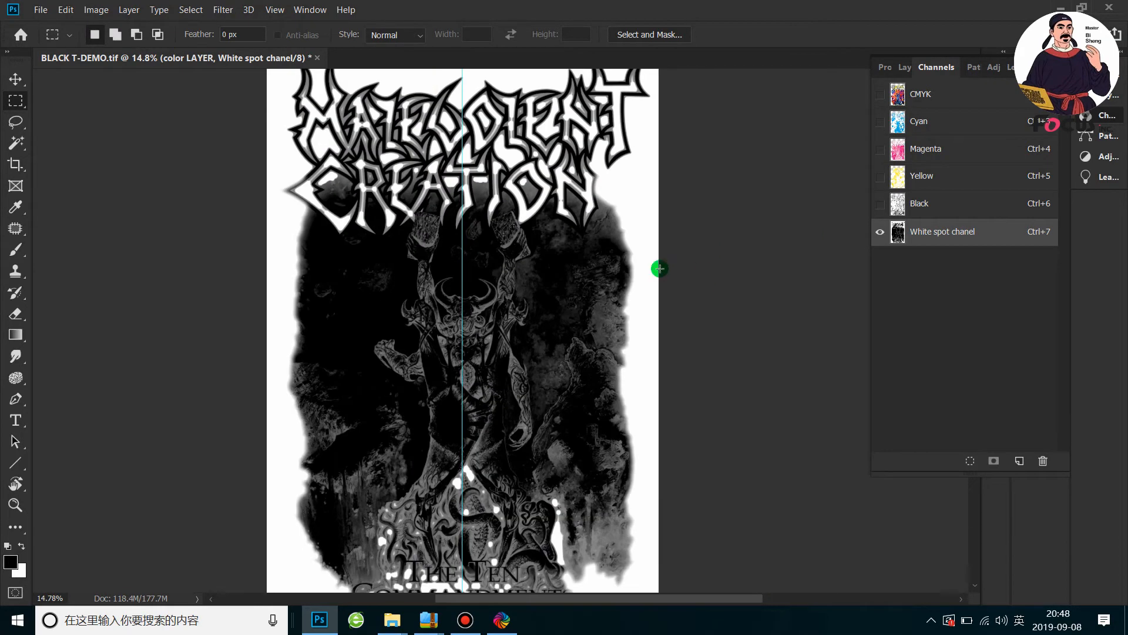
scroll(652, 264, "up", 4)
scroll(676, 239, "down", 3)
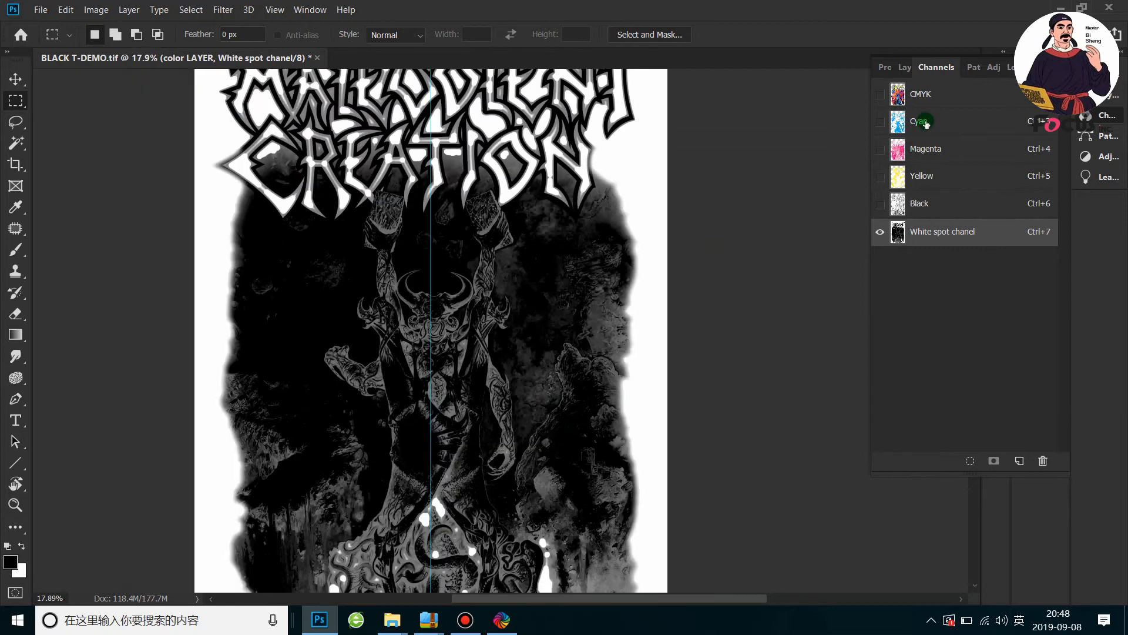
Compare the CMYK artwork without the white underbase against White spot chanel shown alone
left_click(881, 94)
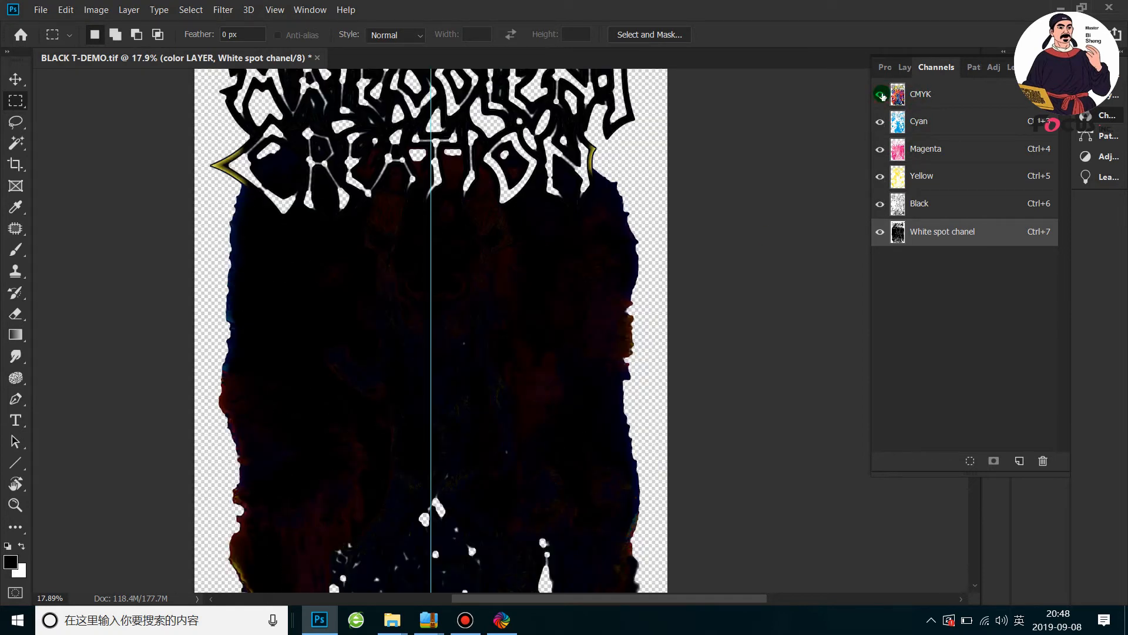
left_click(879, 232)
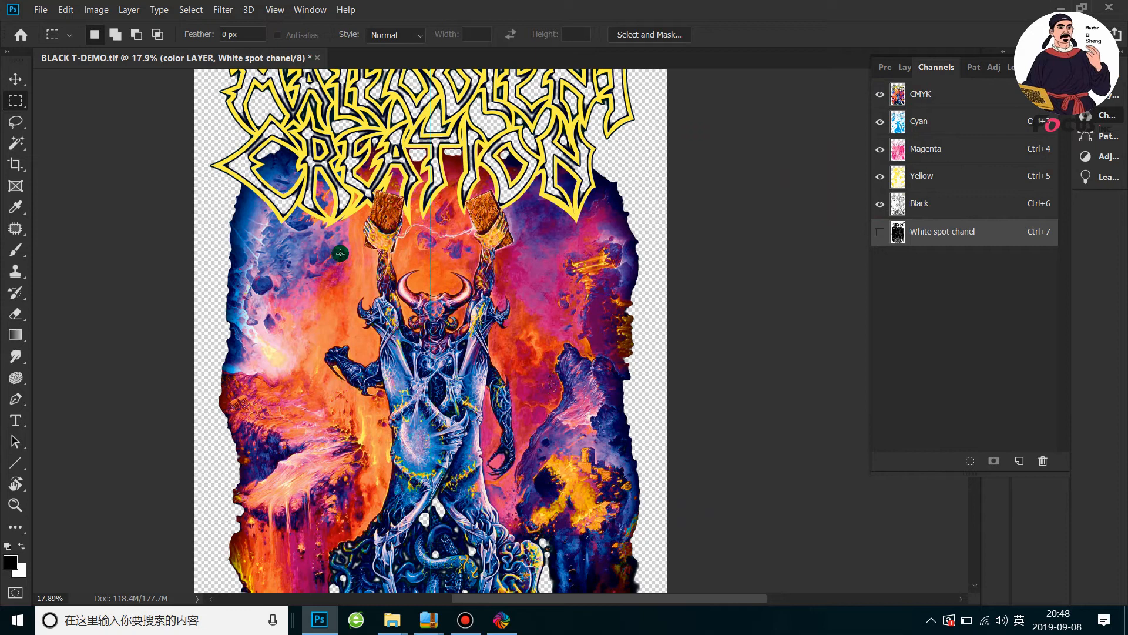
scroll(341, 254, "up", 3)
scroll(853, 176, "down", 3)
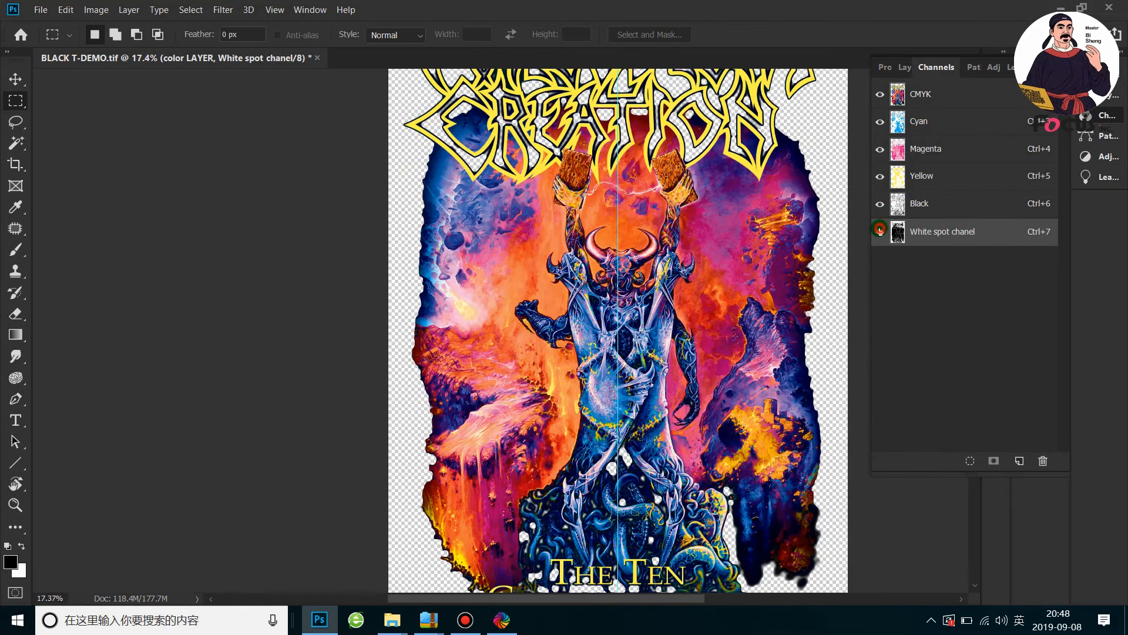
left_click(879, 230)
left_click(880, 94)
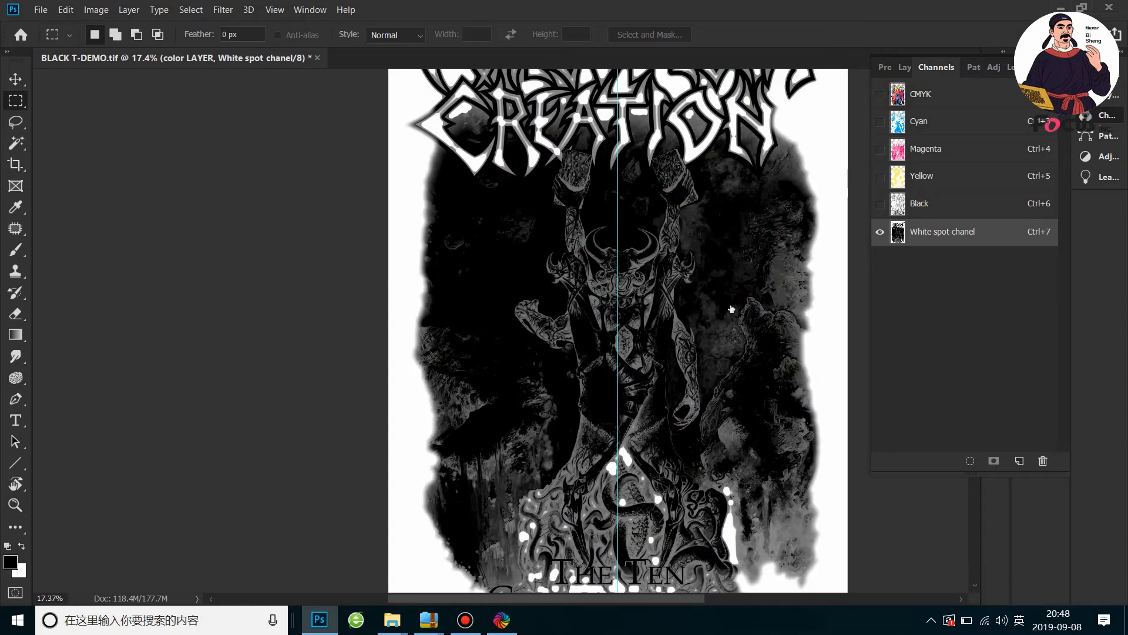
scroll(732, 236, "down", 2)
scroll(911, 176, "up", 1)
Show the CMYK channels together with White spot chanel and leave color LAYER visible
left_click(883, 95)
left_click(887, 237)
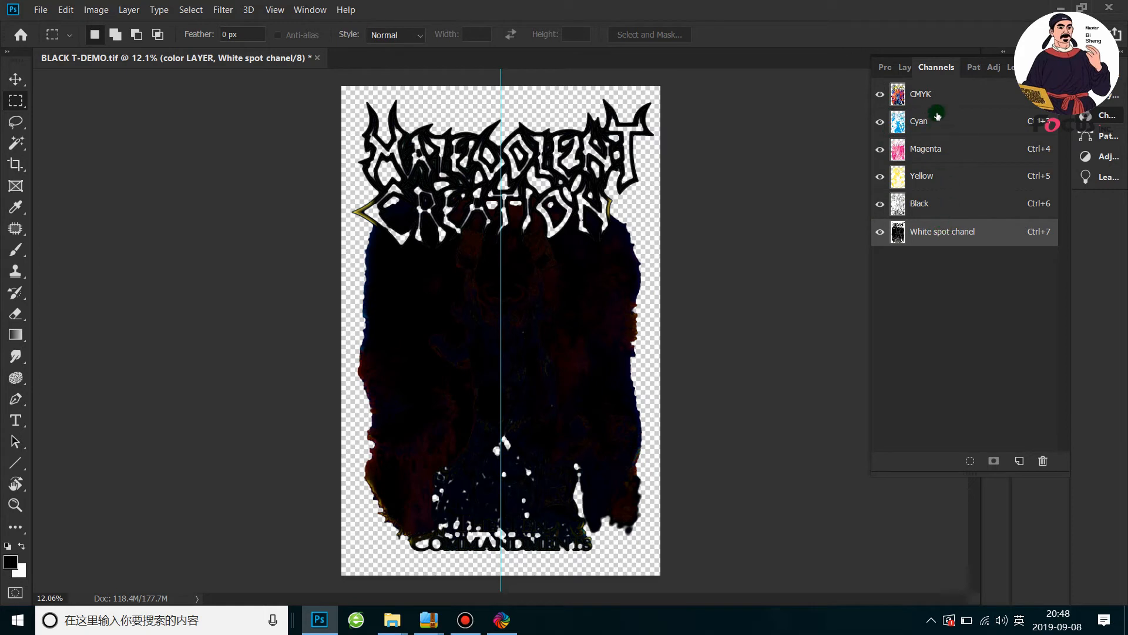
left_click(904, 68)
left_click(943, 66)
left_click(905, 69)
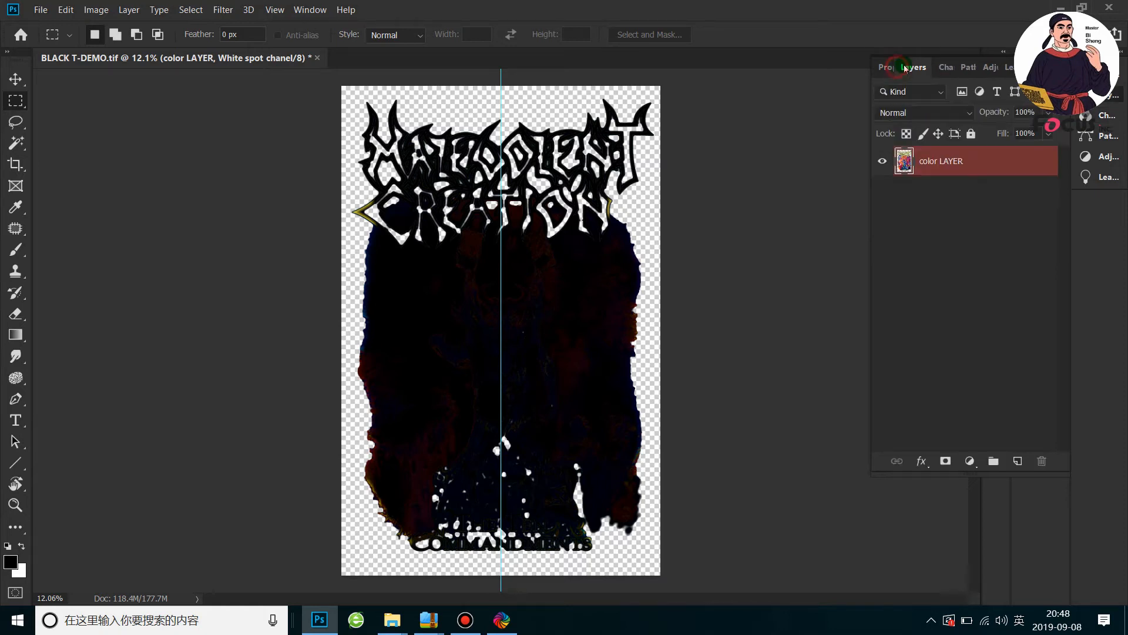
left_click(884, 161)
left_click(884, 162)
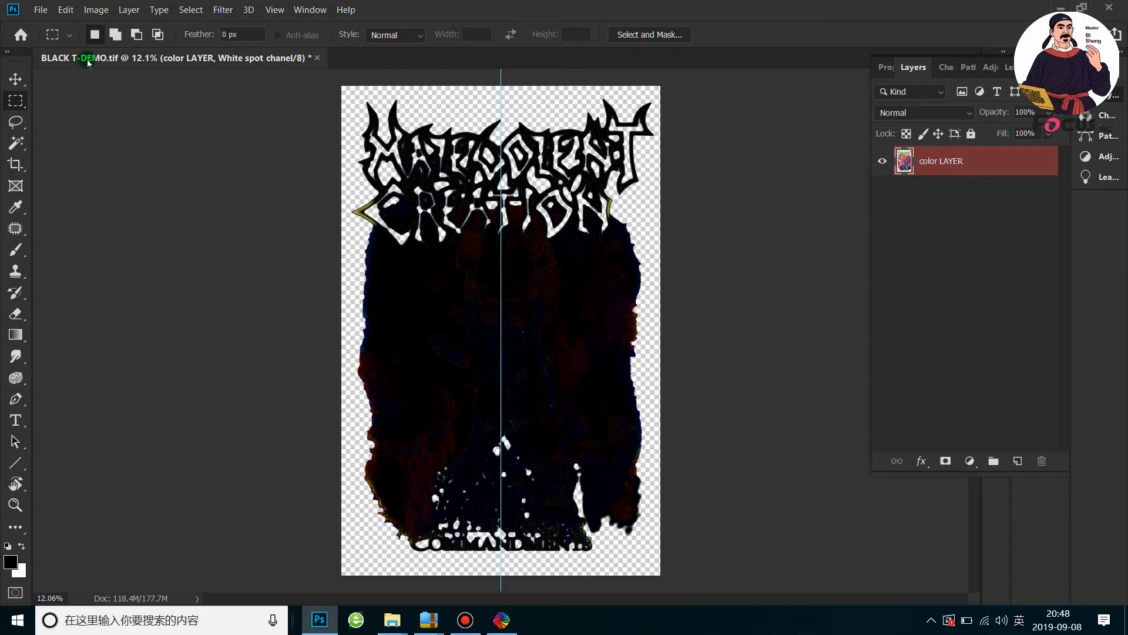
Save the artwork over BLACK T-DEMO as a TIFF with spot colors and layers, no image compression and RLE layer compression
left_click(41, 10)
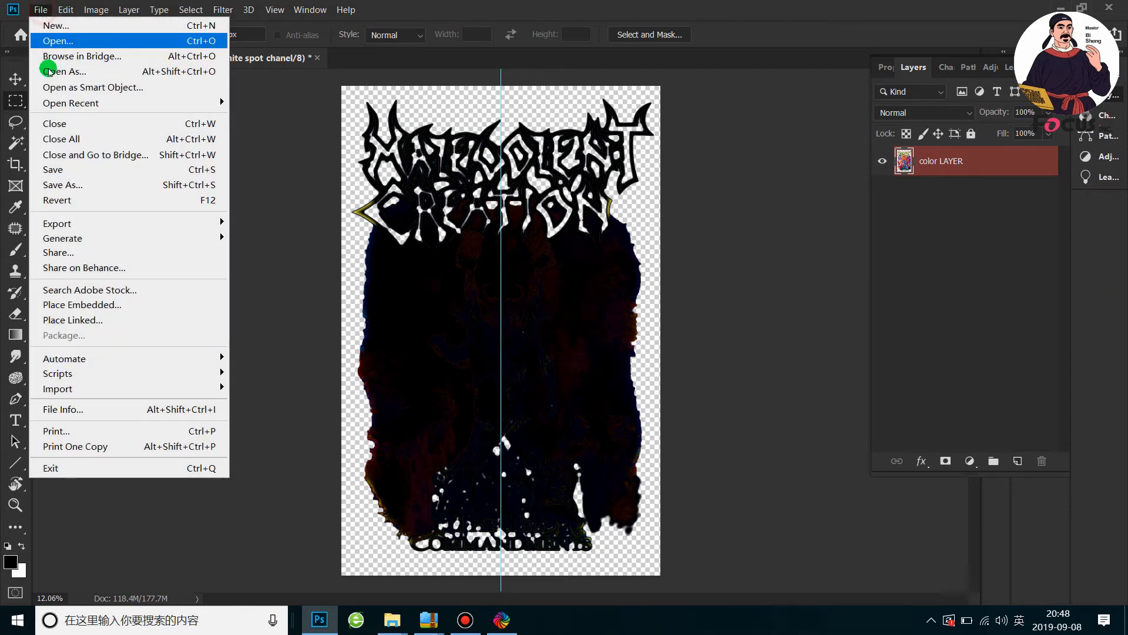
left_click(64, 184)
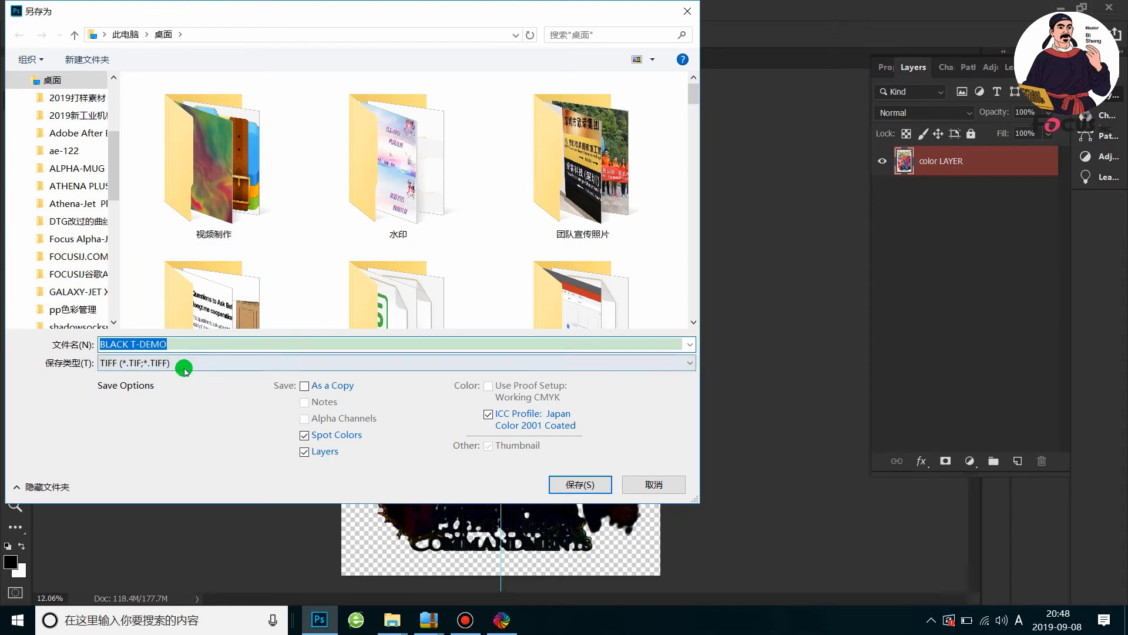
left_click(179, 363)
left_click(155, 523)
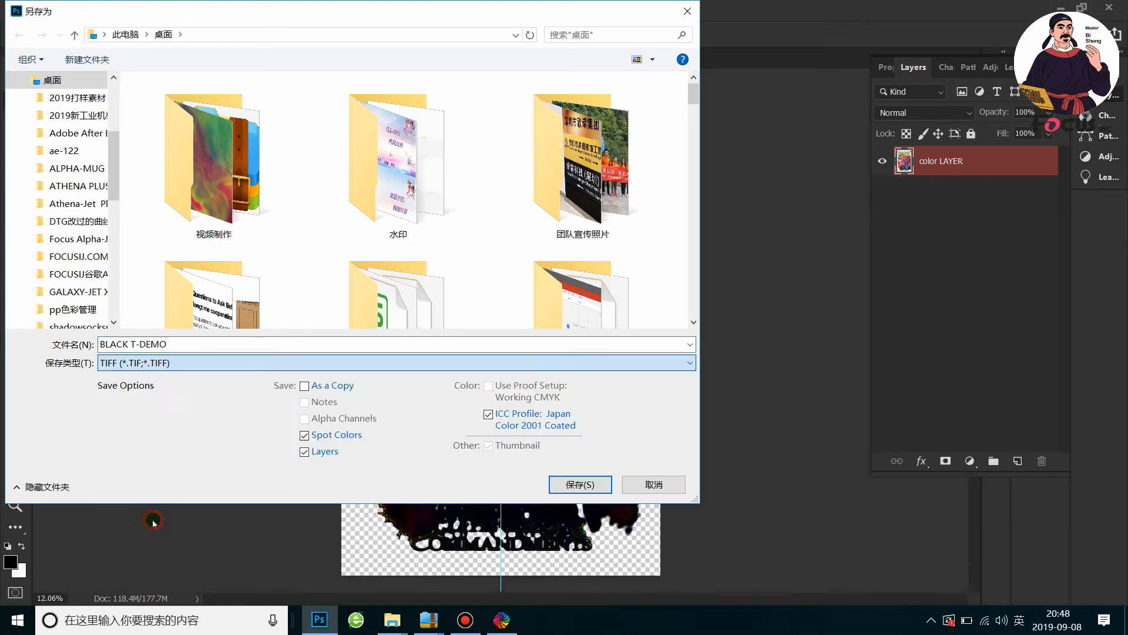
left_click(578, 484)
left_click(603, 311)
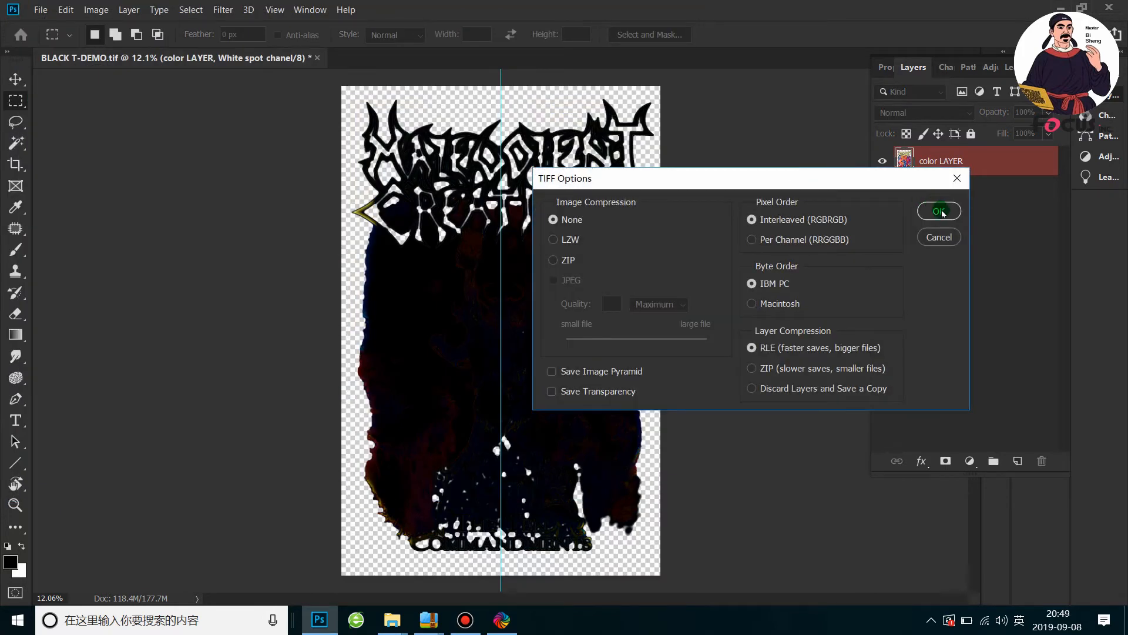
left_click(940, 211)
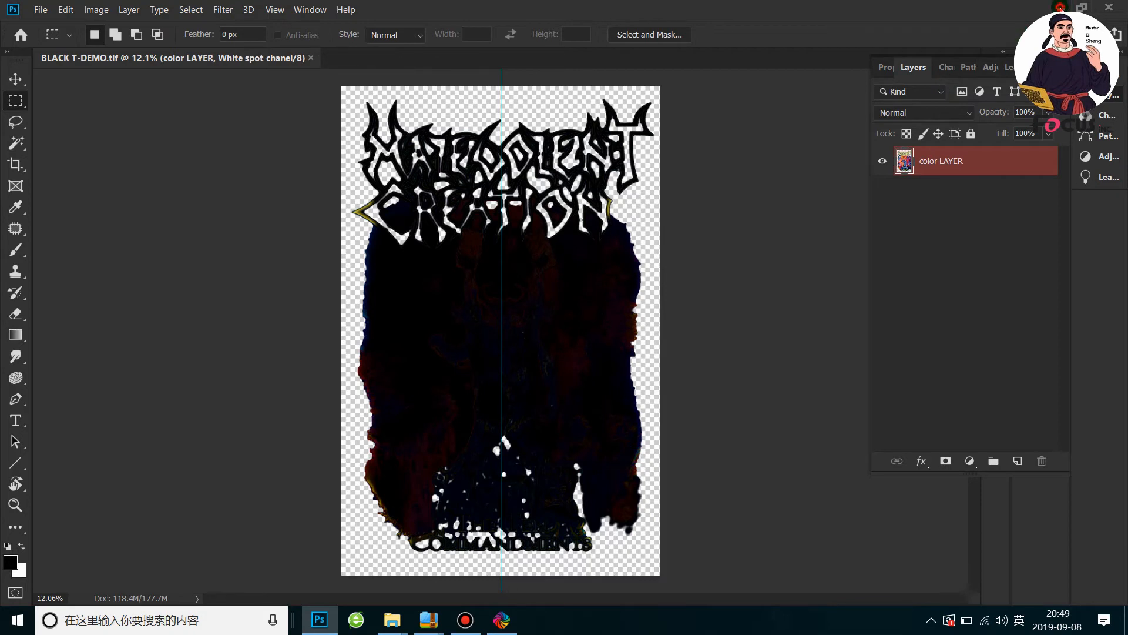
Switch to the desktop and locate the saved BLACK T-DEMO.tif file
left_click(1060, 8)
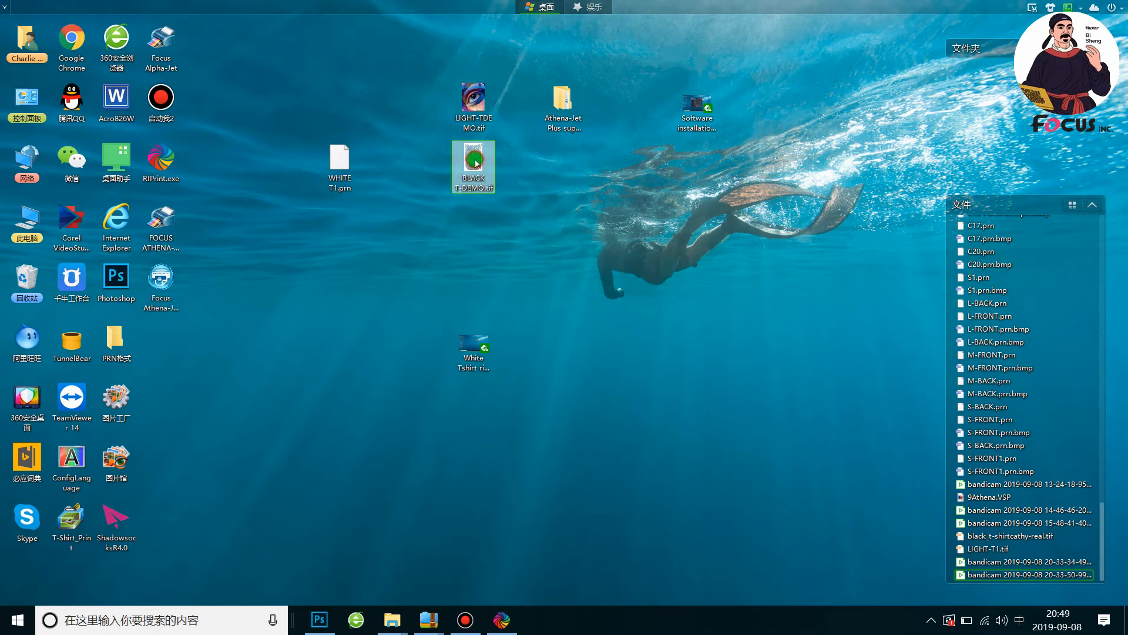
key("shift")
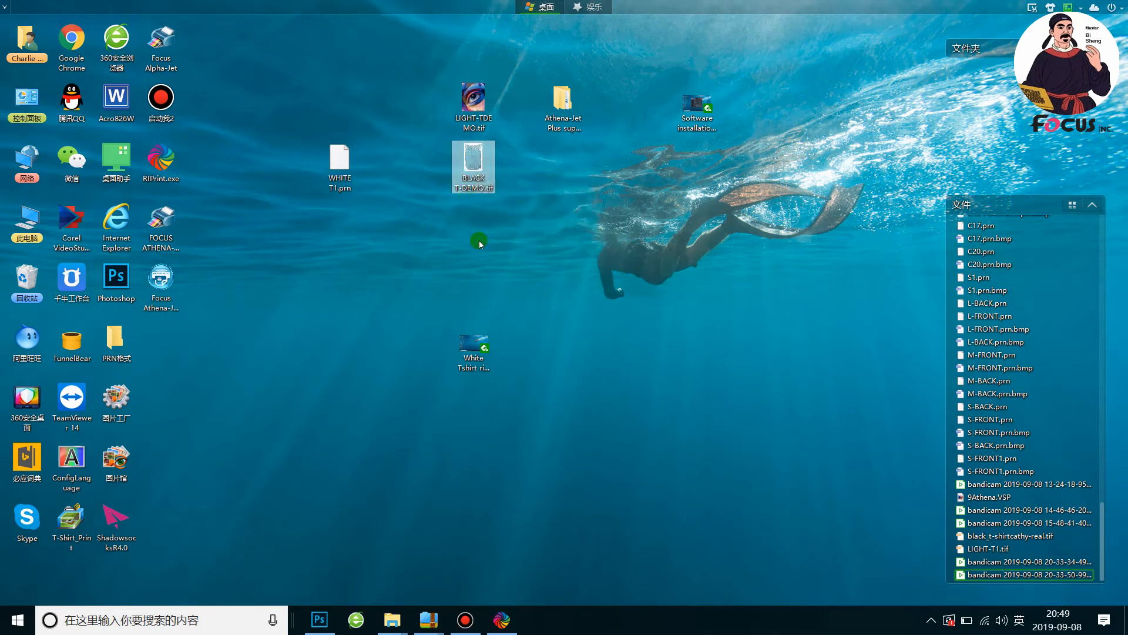
mouse_move(478, 175)
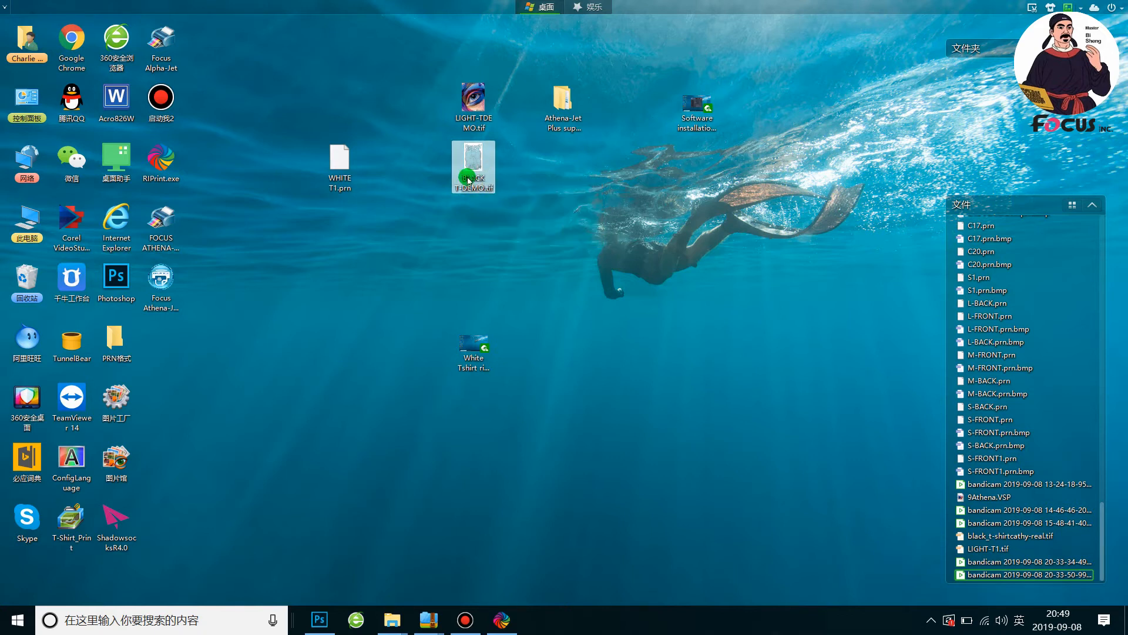
Try to launch RIPrint from the desktop and allow it to make changes to the device
double_click(176, 172)
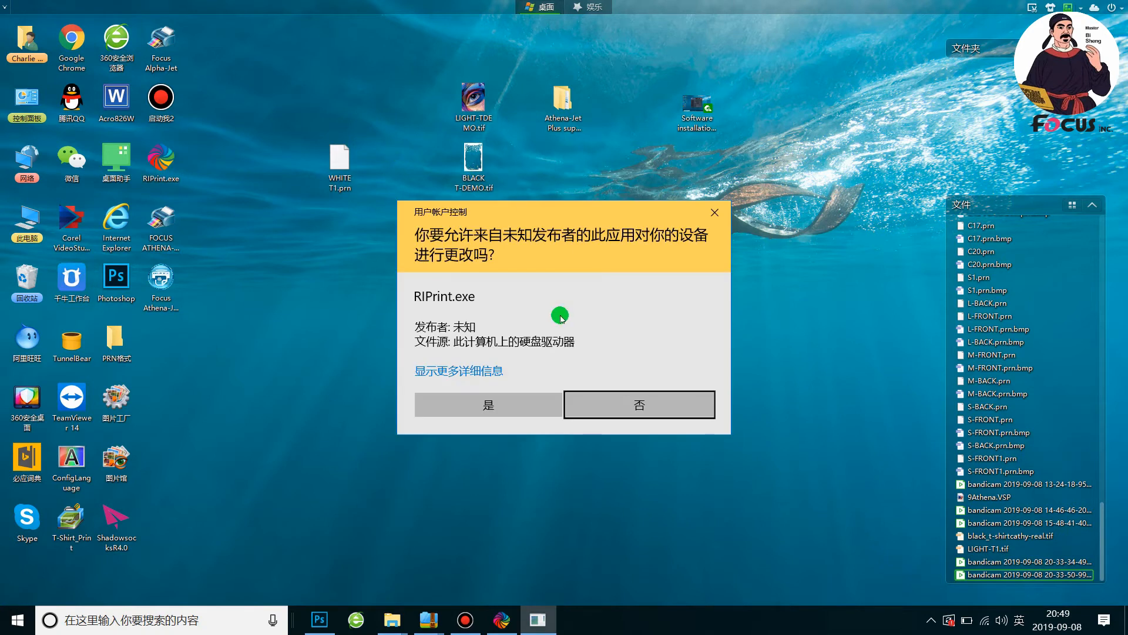
left_click(511, 401)
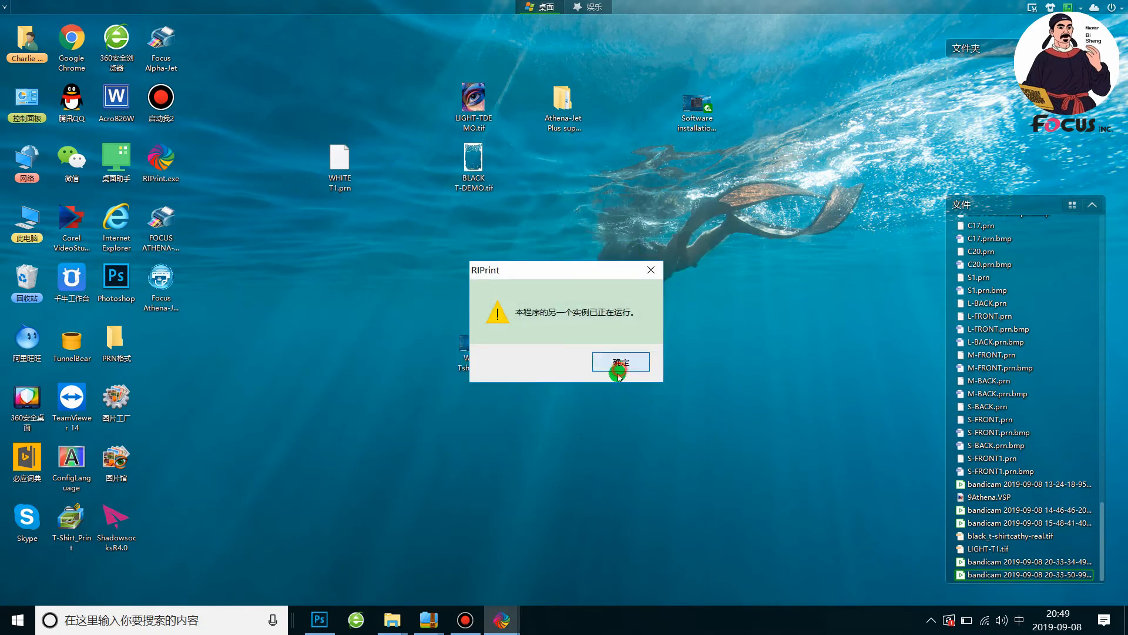
left_click(621, 362)
Close the running RIPrint instance and start RIPrint again from the desktop, allowing it to make changes
left_click(502, 620)
left_click(1119, 9)
left_click(595, 342)
double_click(161, 159)
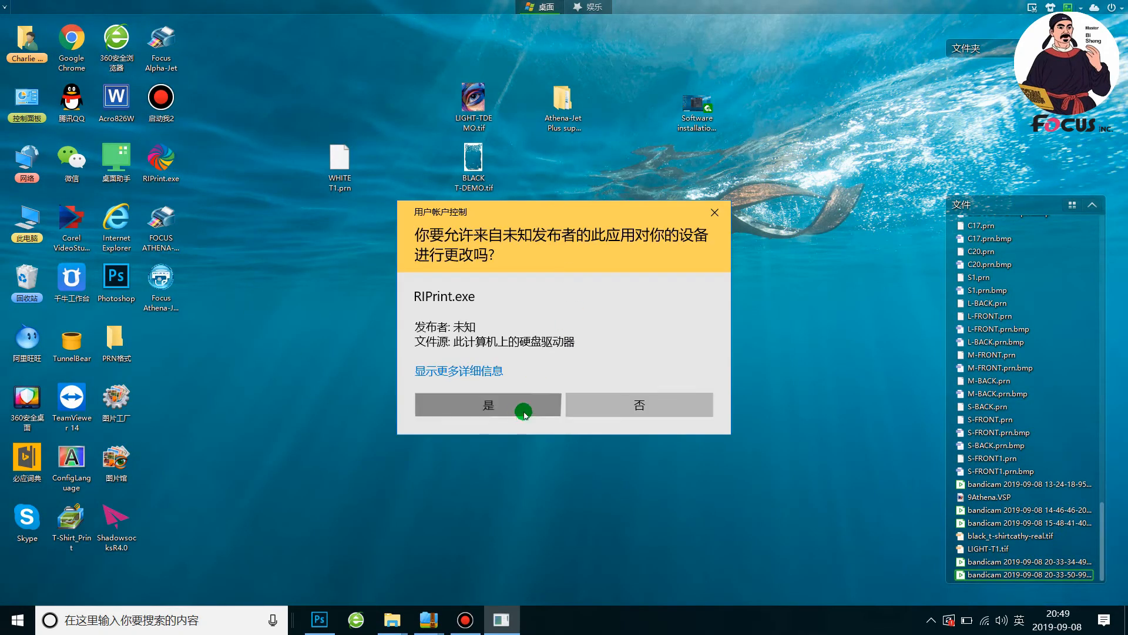
left_click(521, 407)
left_click(1091, 204)
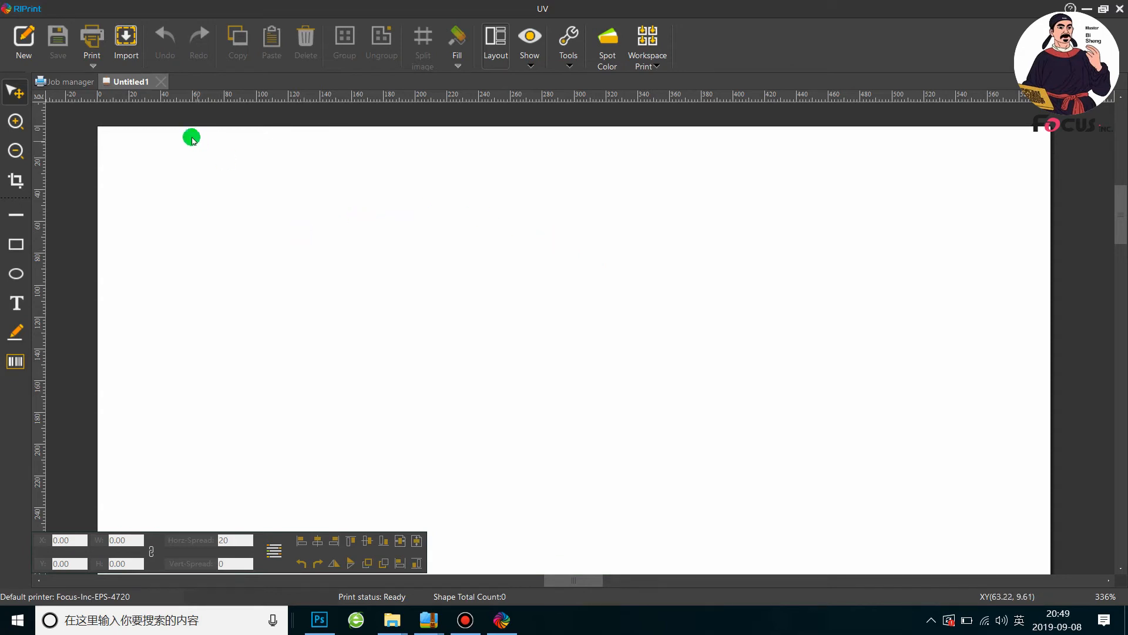
Import BLACK T-DEMO from the desktop at a custom width of 300 mm and move it inside the canvas
left_click(123, 56)
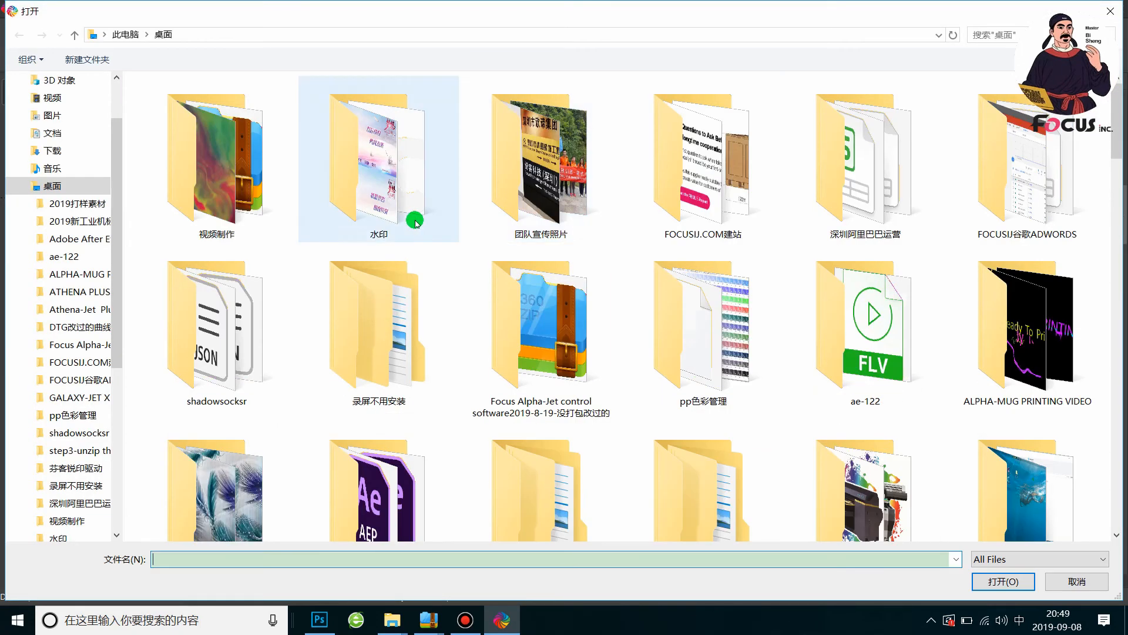
scroll(814, 361, "down", 10)
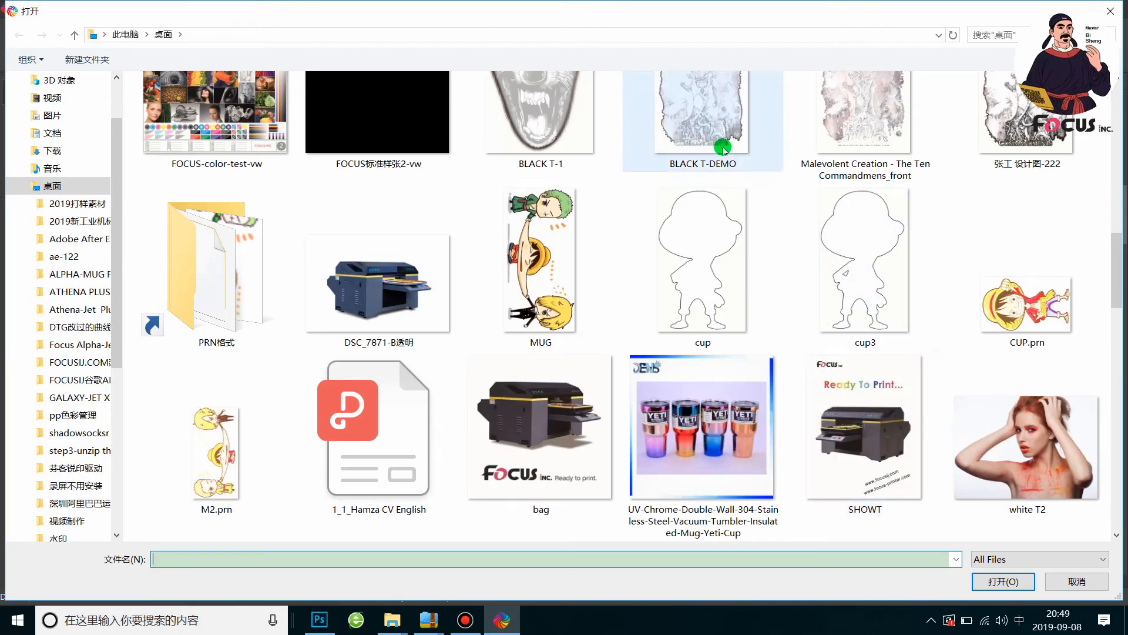
left_click(702, 118)
left_click(1006, 582)
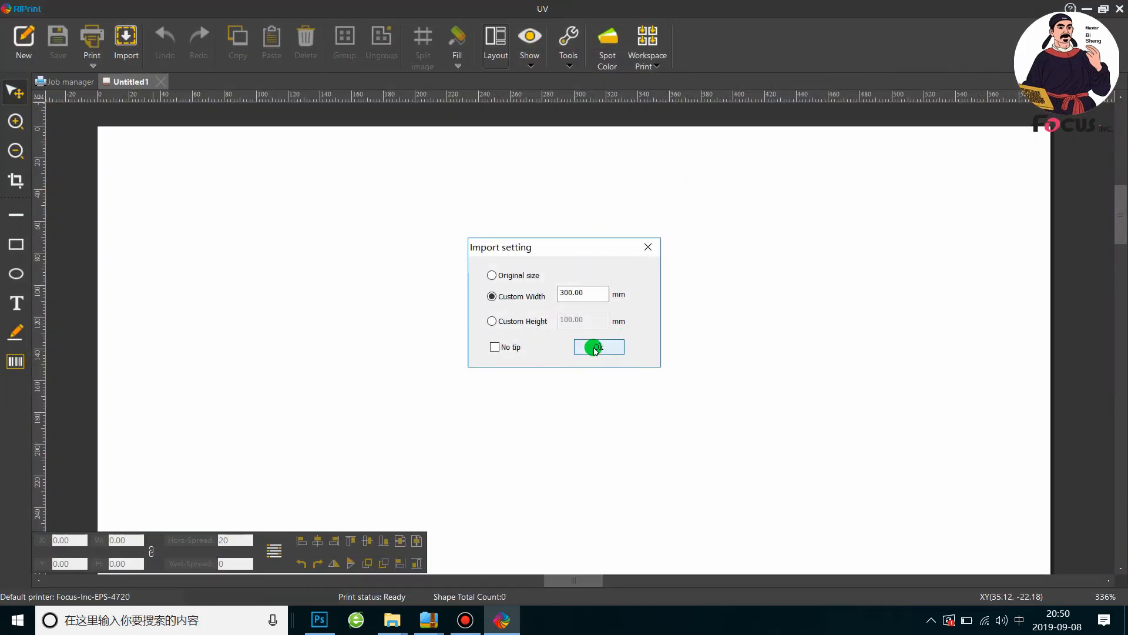
left_click(611, 346)
left_click_drag(494, 286, 439, 339)
scroll(432, 360, "up", 2)
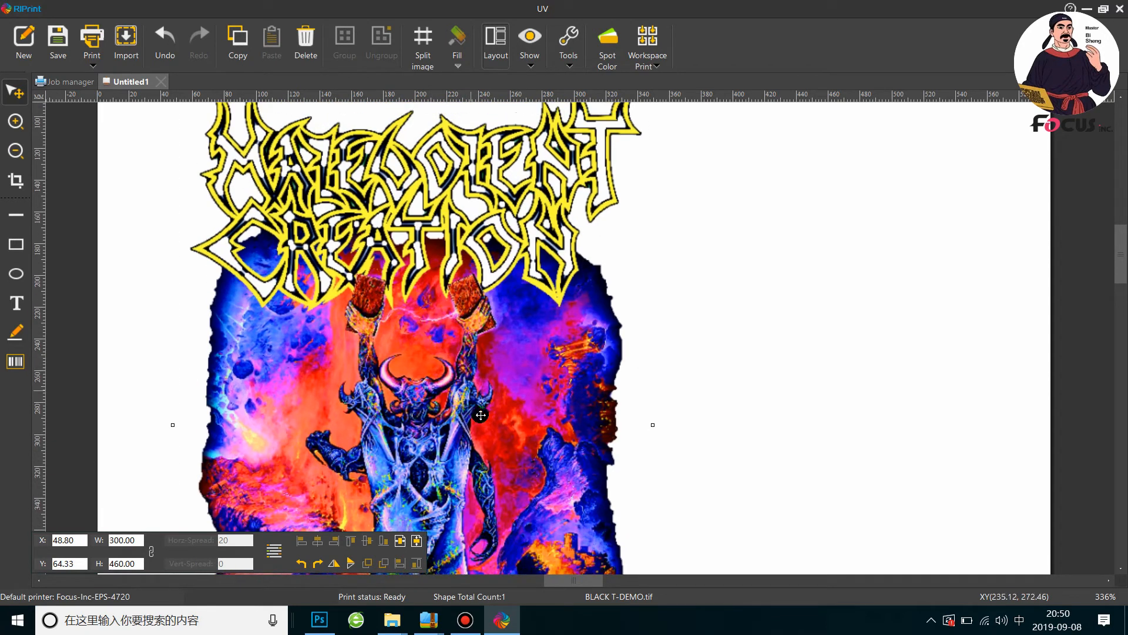
Switch to Photoshop to check the pixel layer properties of color LAYER and return to RIPrint
left_click(319, 620)
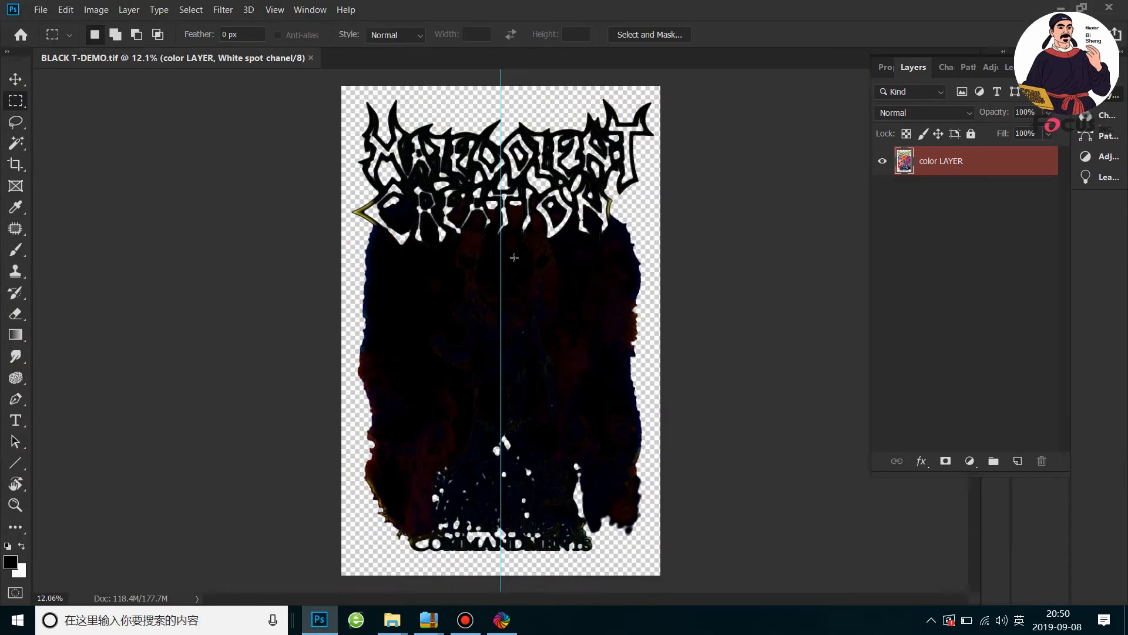
left_click(886, 68)
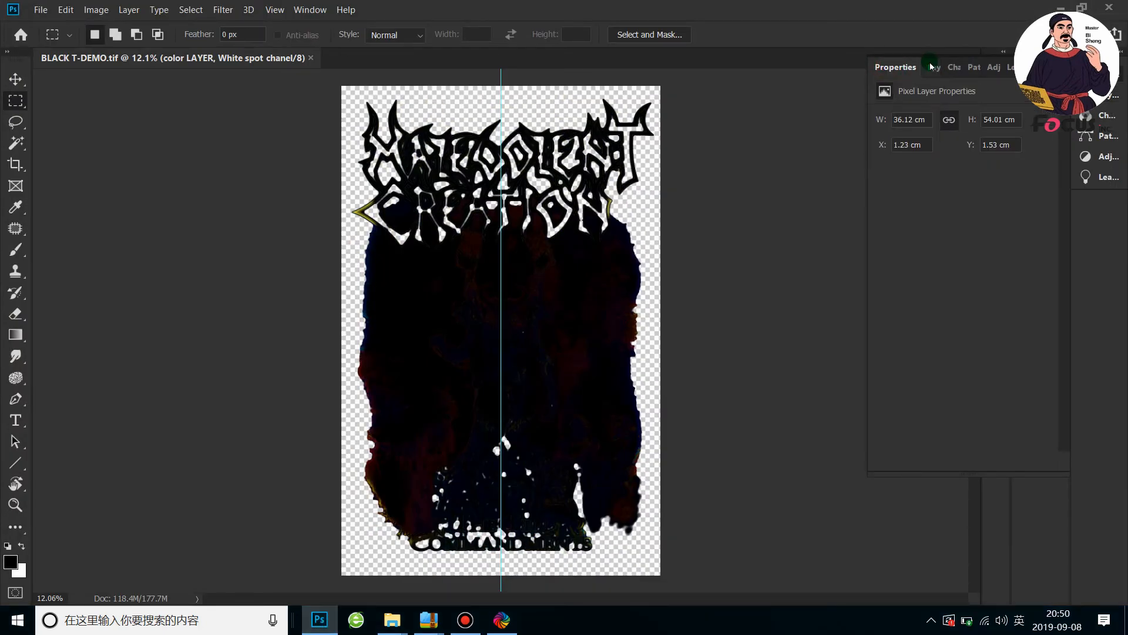
left_click(938, 68)
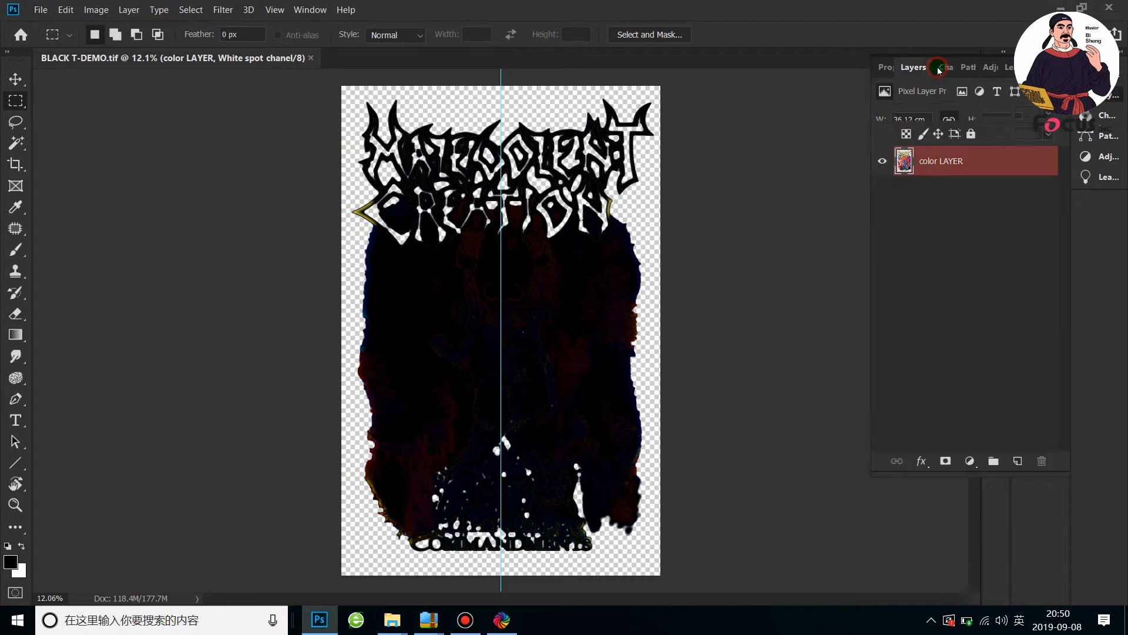
left_click(1062, 6)
Reposition the imported artwork inside the canvas at about X 92 mm, Y 23 mm
mouse_move(465, 241)
left_mouse_down()
mouse_move(456, 265)
mouse_move(469, 251)
left_mouse_up()
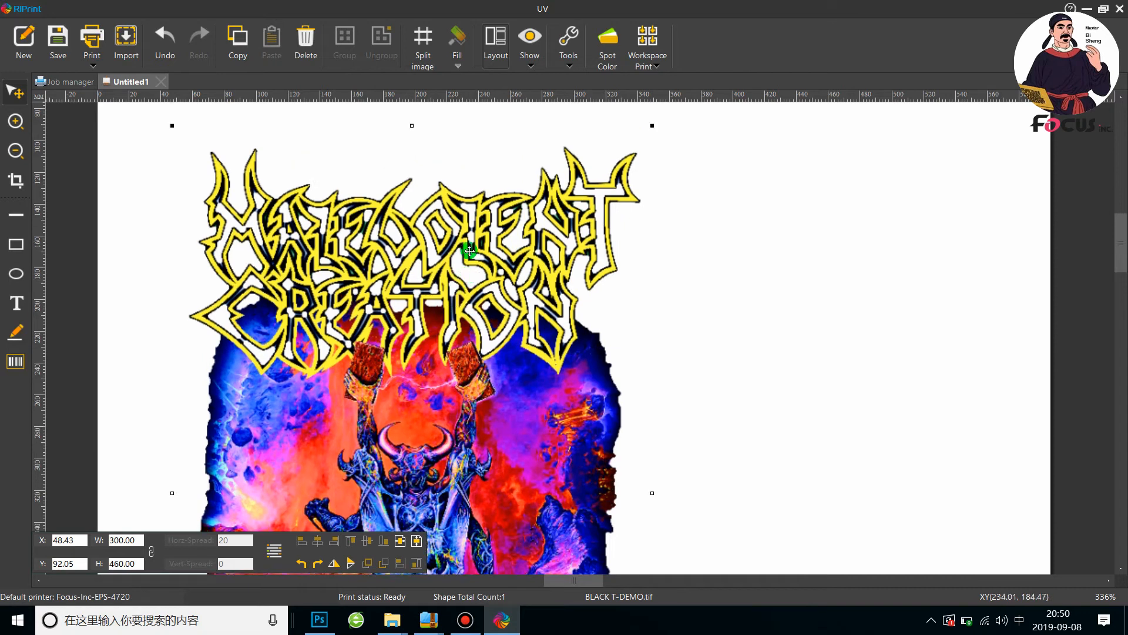
scroll(469, 251, "up", 1)
left_click_drag(388, 355, 227, 272)
scroll(401, 329, "up", 9)
scroll(402, 329, "down", 2)
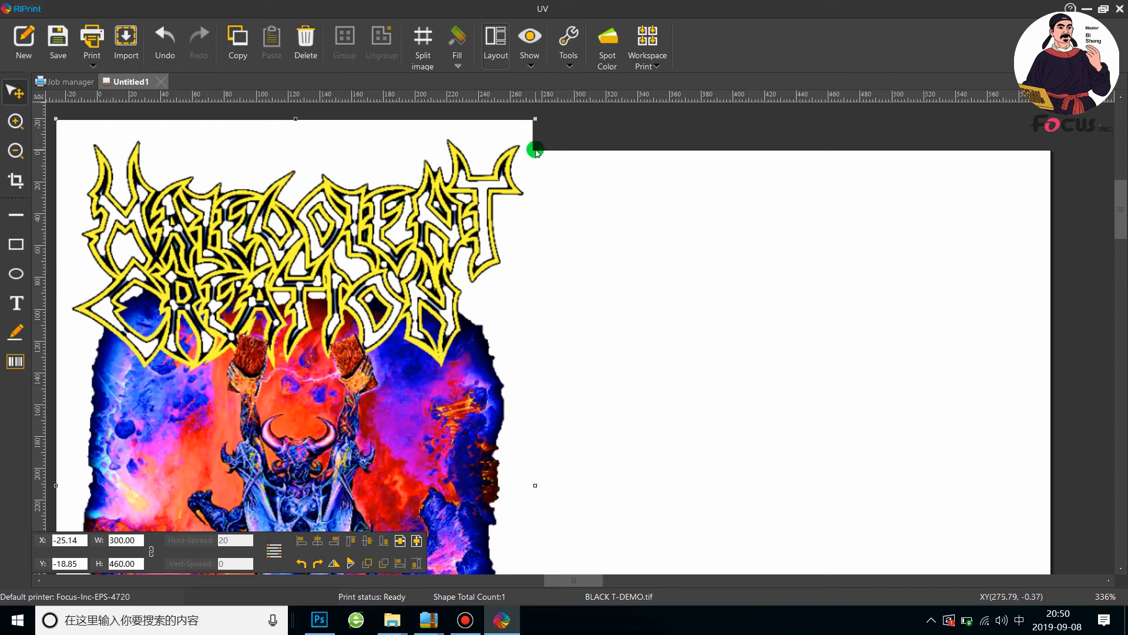
left_click_drag(472, 233, 554, 252)
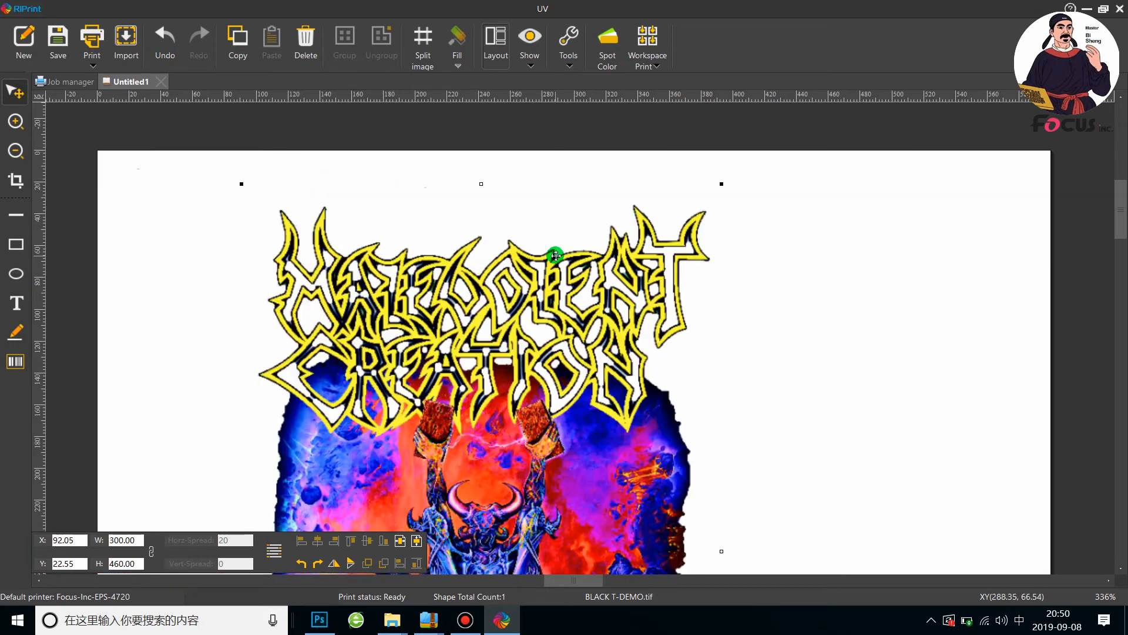
Set the first spot color's data source type to Spot and raise its density increase to 100
left_click(614, 57)
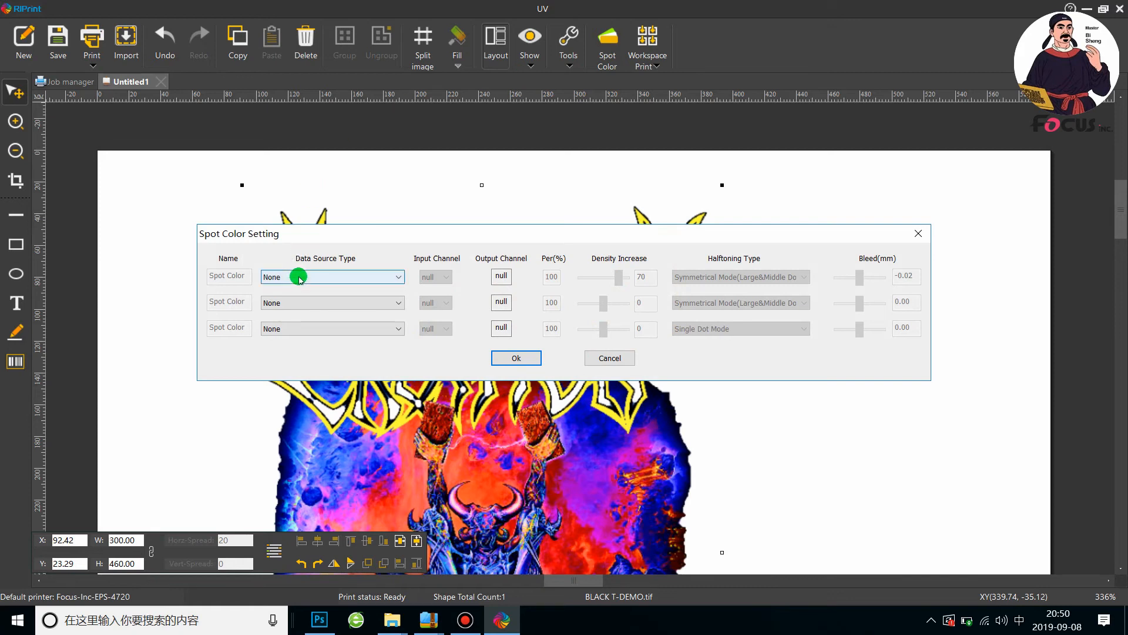
left_click(298, 277)
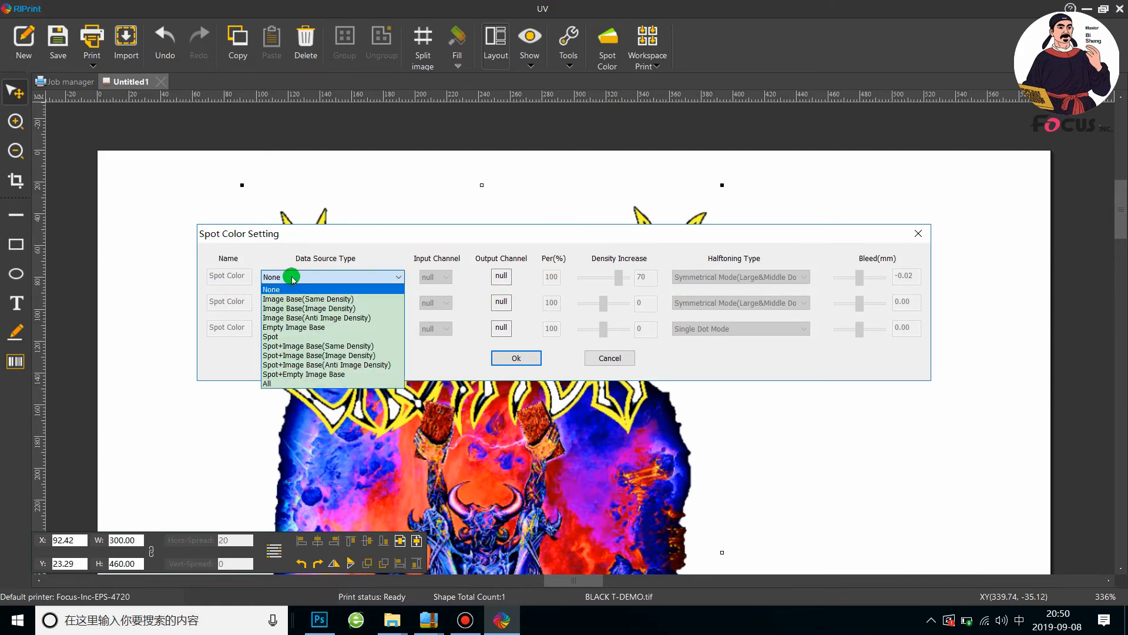
left_click(293, 278)
left_click(292, 279)
left_click(292, 279)
left_click(292, 279)
left_click(274, 338)
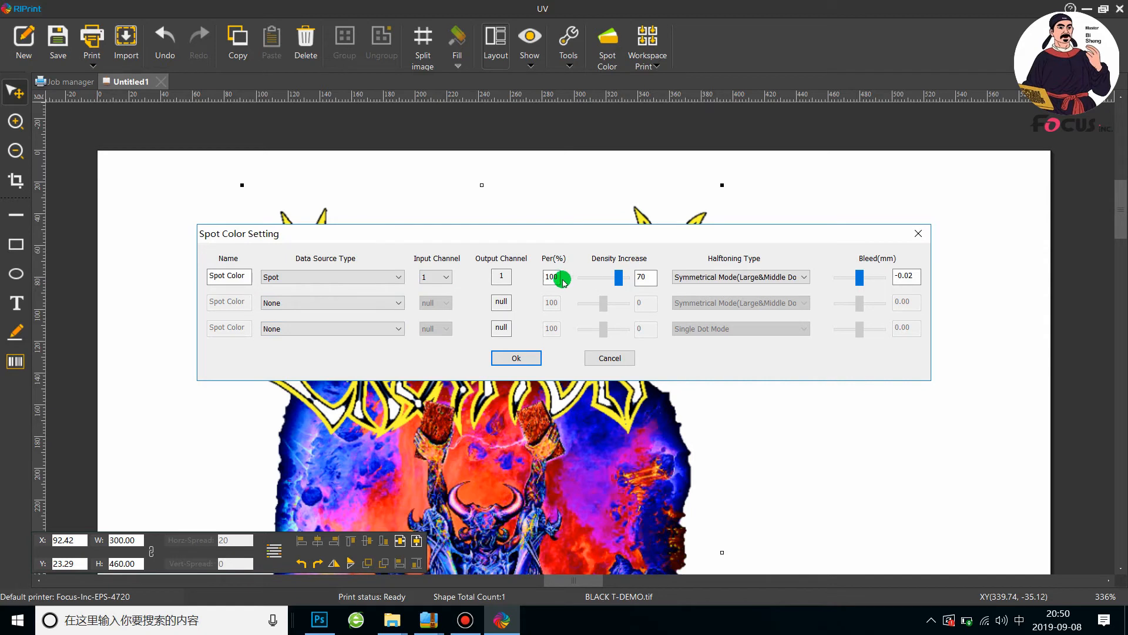
mouse_move(622, 274)
left_mouse_down()
mouse_move(604, 277)
mouse_move(633, 277)
left_mouse_up()
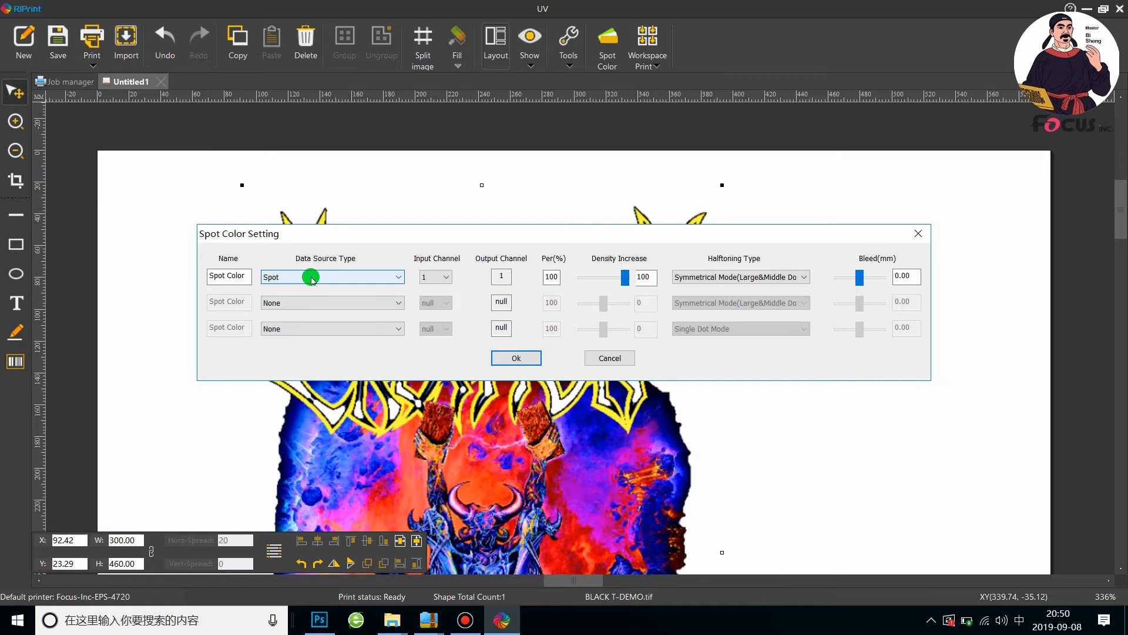
mouse_move(624, 277)
left_mouse_down()
mouse_move(609, 280)
mouse_move(633, 282)
left_mouse_up()
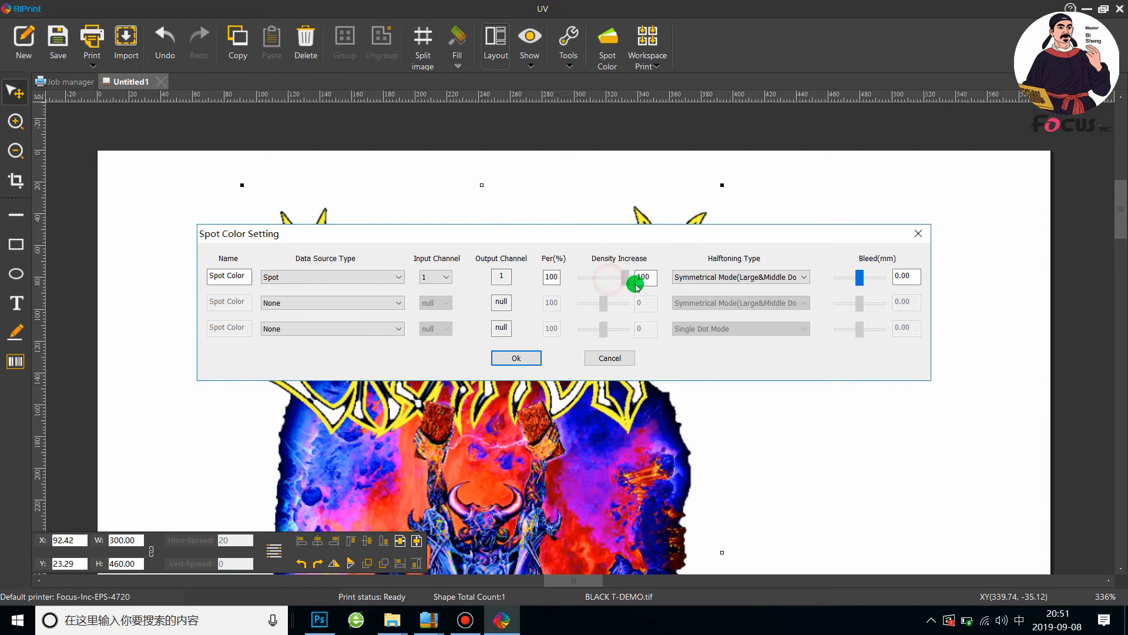
Try Spot+Image Base(Same Density) as the first spot color's data source type and return it to Spot
left_click(327, 276)
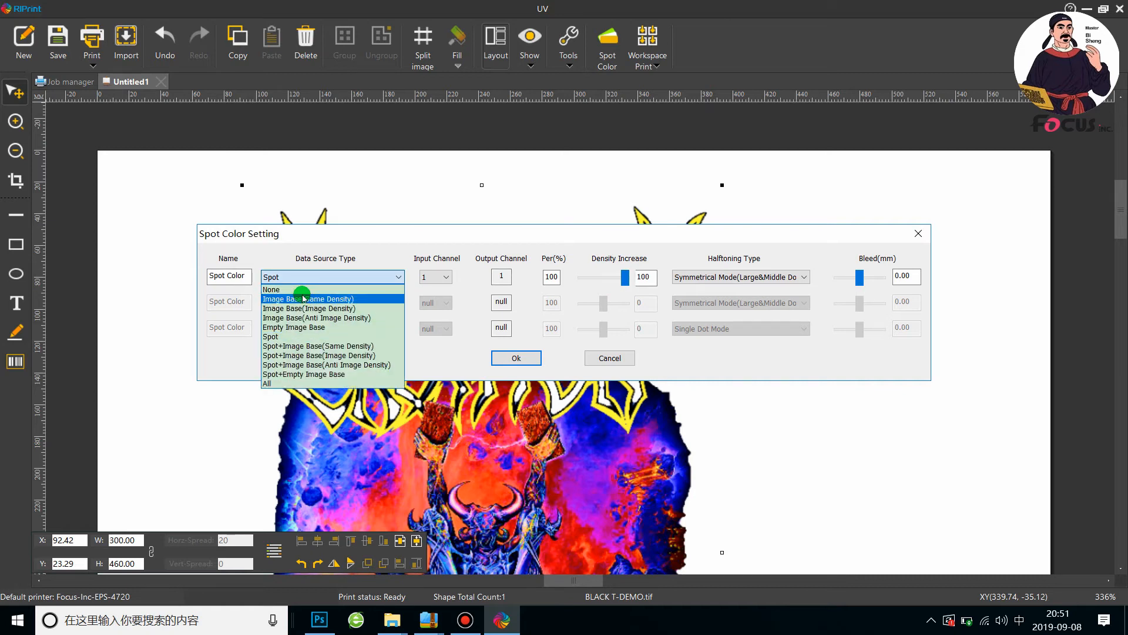
left_click(303, 346)
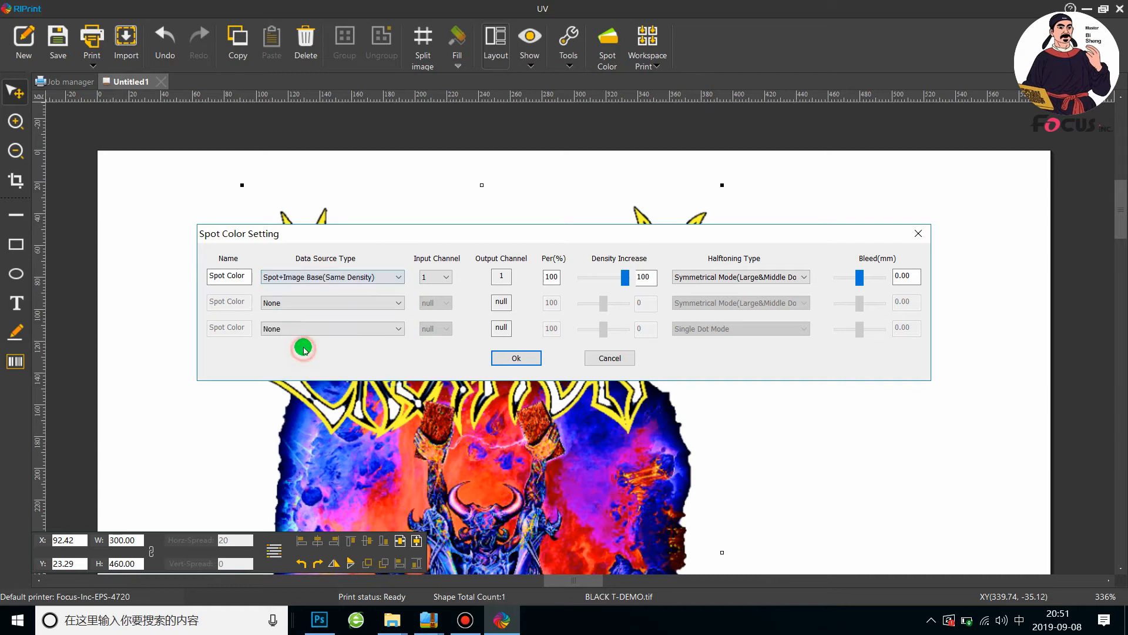
left_click(322, 278)
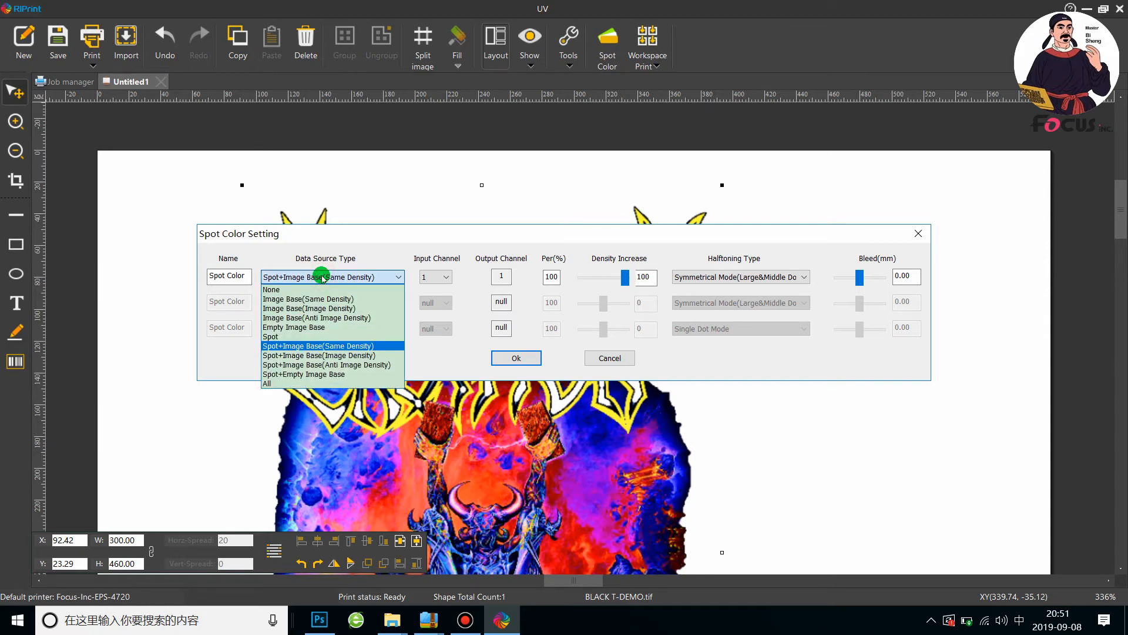
left_click(292, 337)
Choose Symmetrical Mode(Large&Middle Dot) as the first spot color's halftoning type
left_click(729, 277)
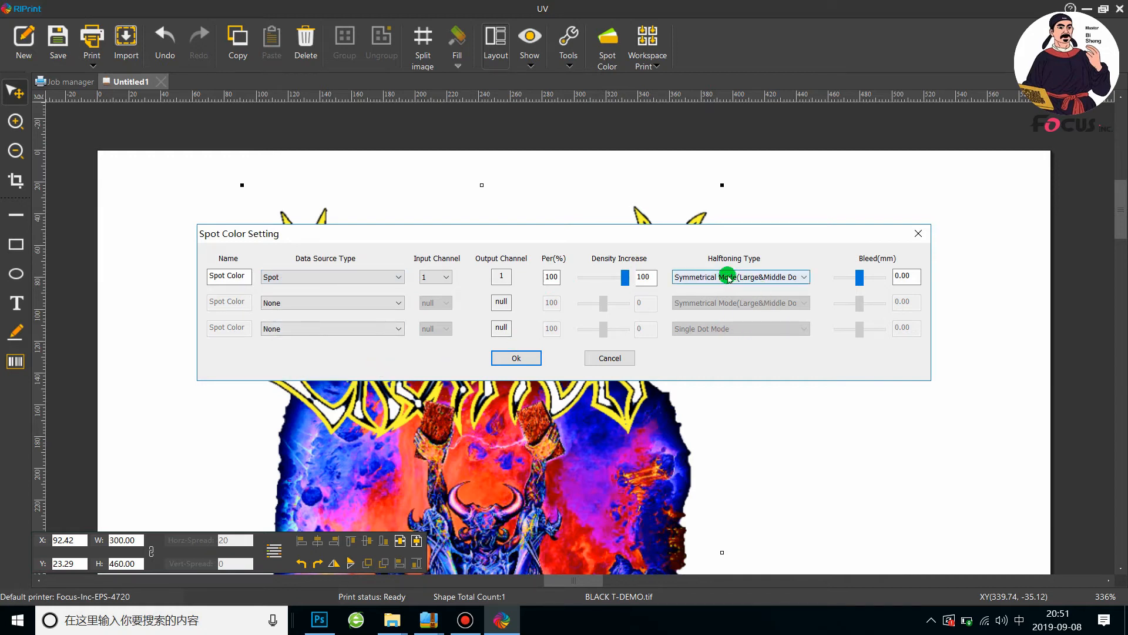
left_click(762, 277)
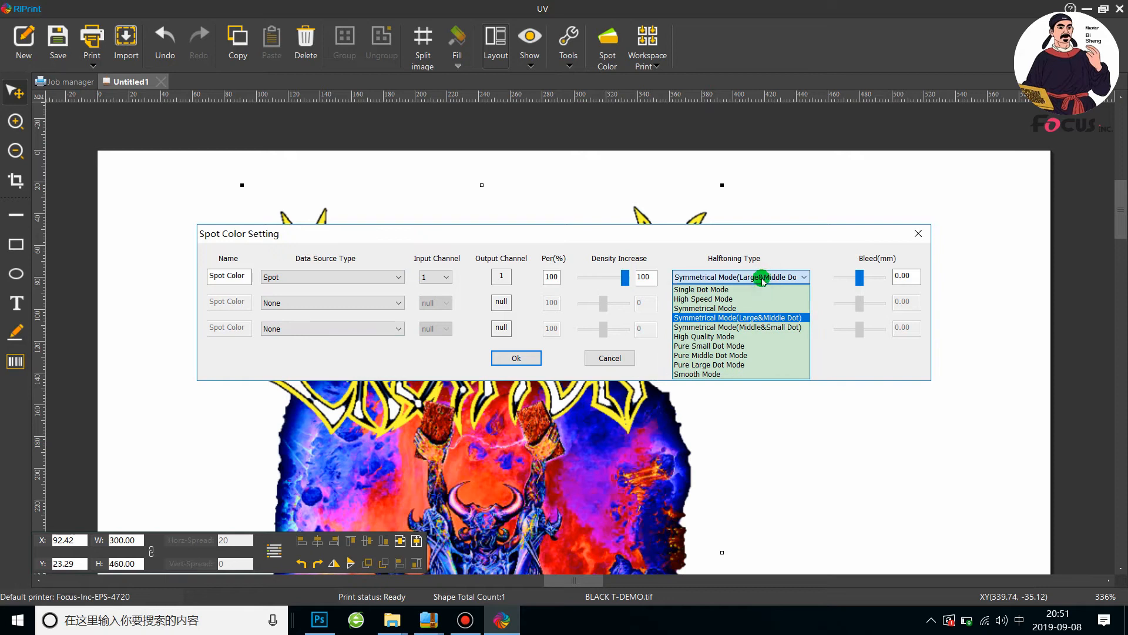
left_click(762, 320)
Lower the first spot color's bleed to -0.95 mm
left_click(860, 279)
mouse_move(862, 283)
left_mouse_down()
mouse_move(849, 282)
mouse_move(875, 282)
mouse_move(862, 283)
left_mouse_up()
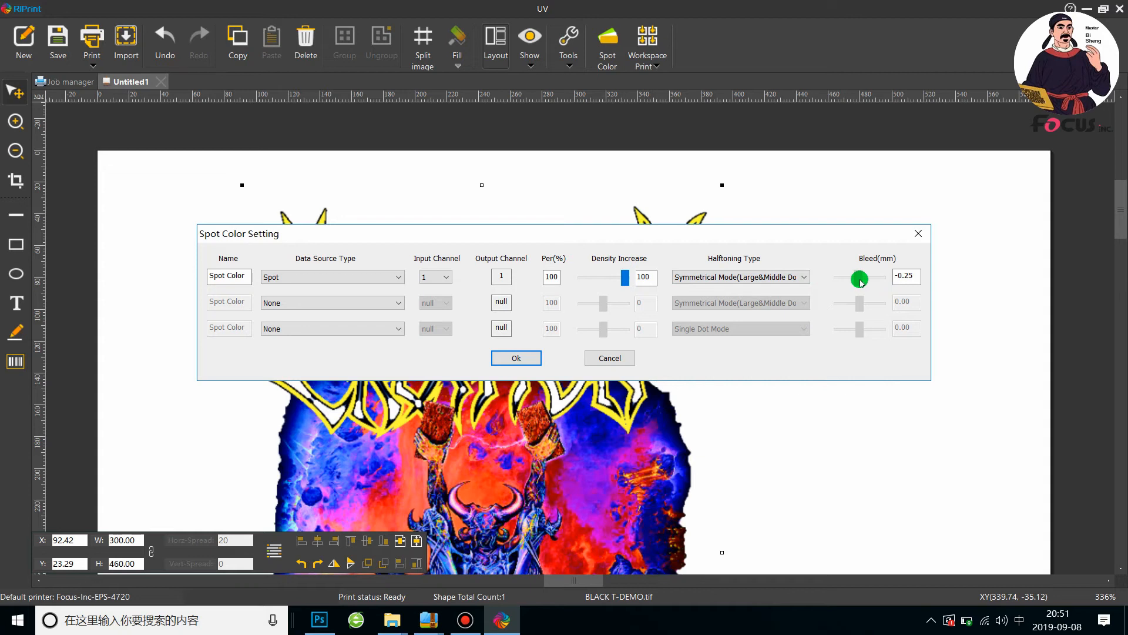
mouse_move(862, 283)
left_mouse_down()
mouse_move(902, 280)
mouse_move(855, 280)
left_mouse_up()
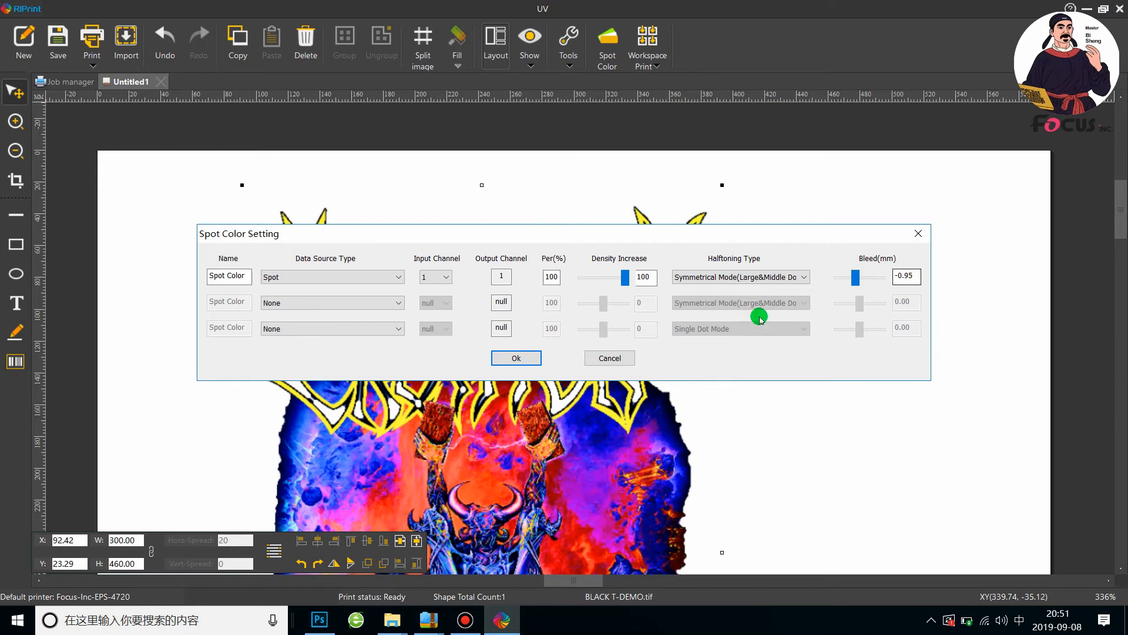
Set the first spot color's bleed to -0.09 mm and apply the spot color settings
left_click(906, 276)
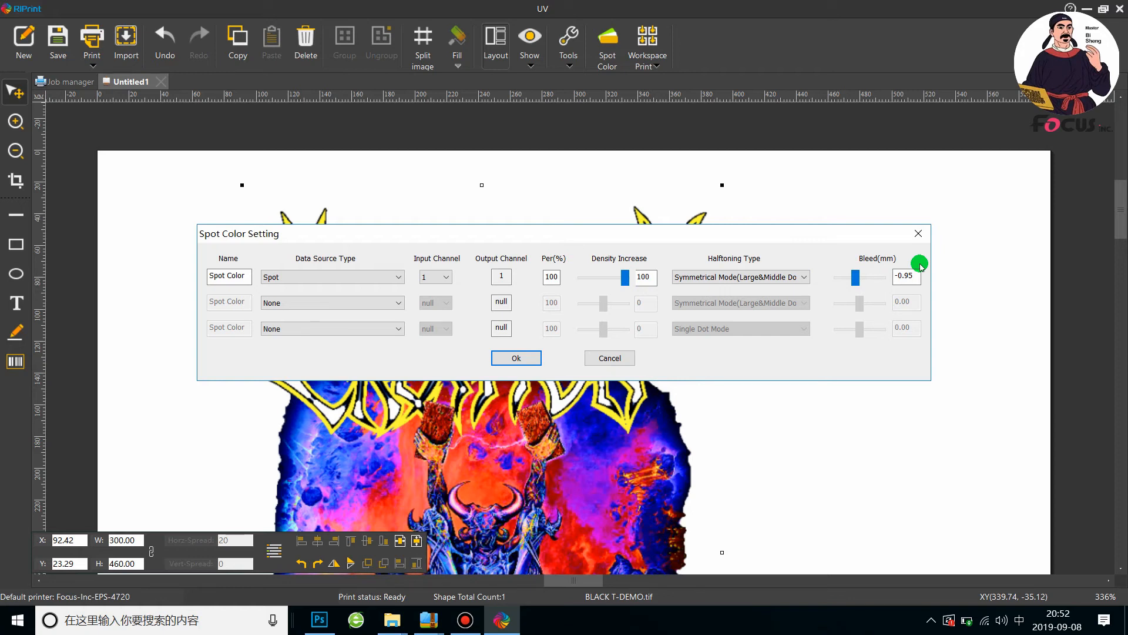
double_click(905, 275)
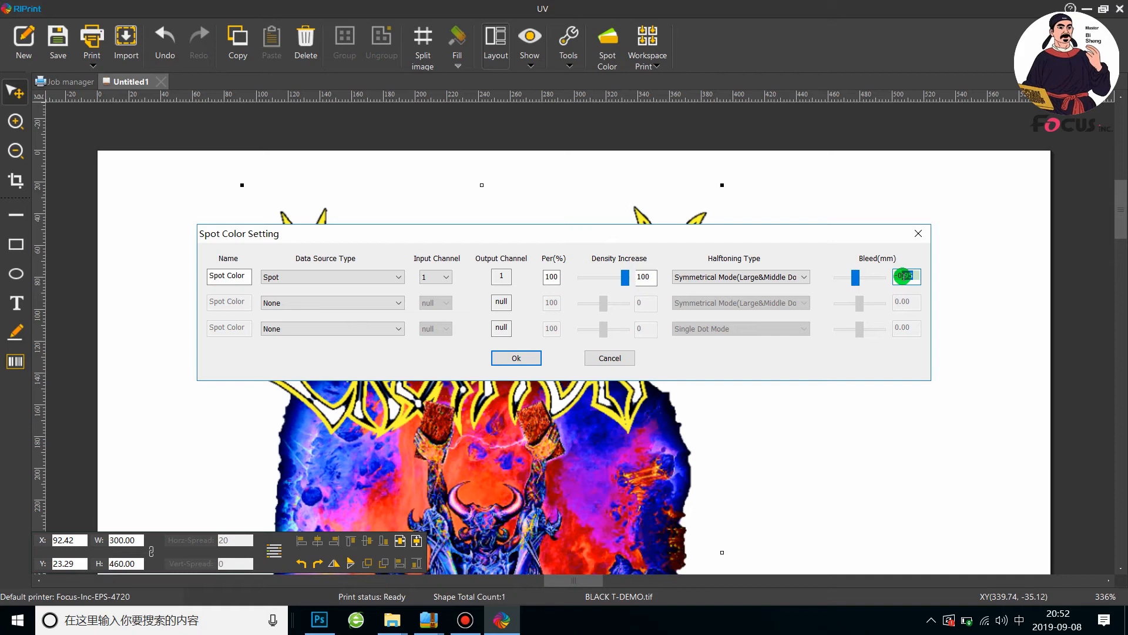
left_click_drag(714, 234, 793, 108)
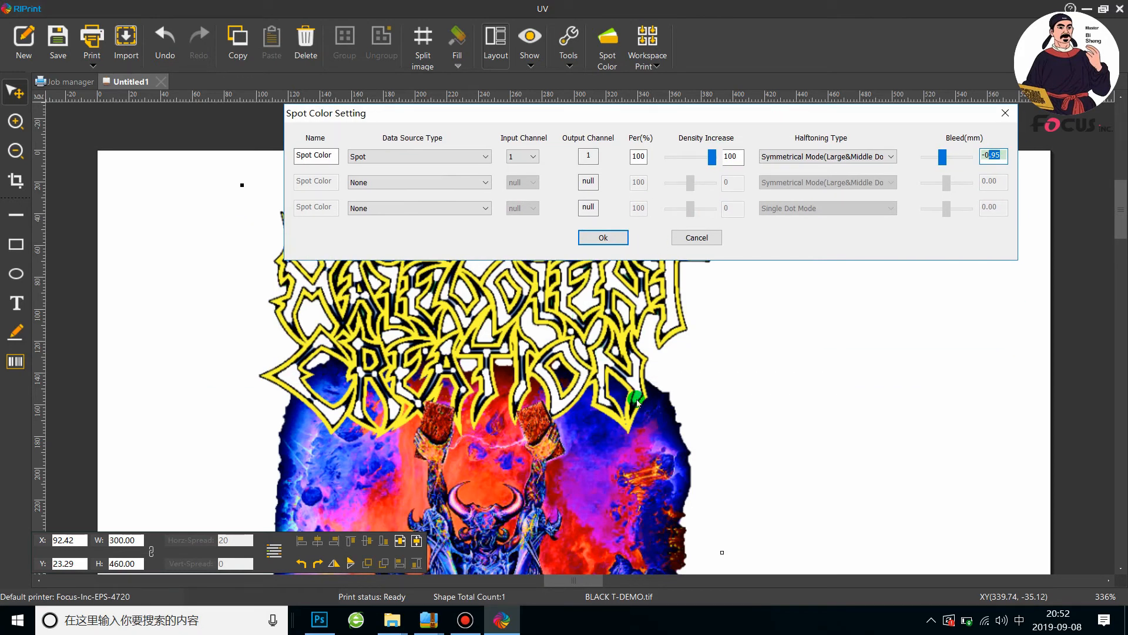
left_click(998, 157)
double_click(994, 154)
type("09")
key("BackSpace")
key("BackSpace")
type("1")
key("BackSpace")
type("09")
left_click(999, 158)
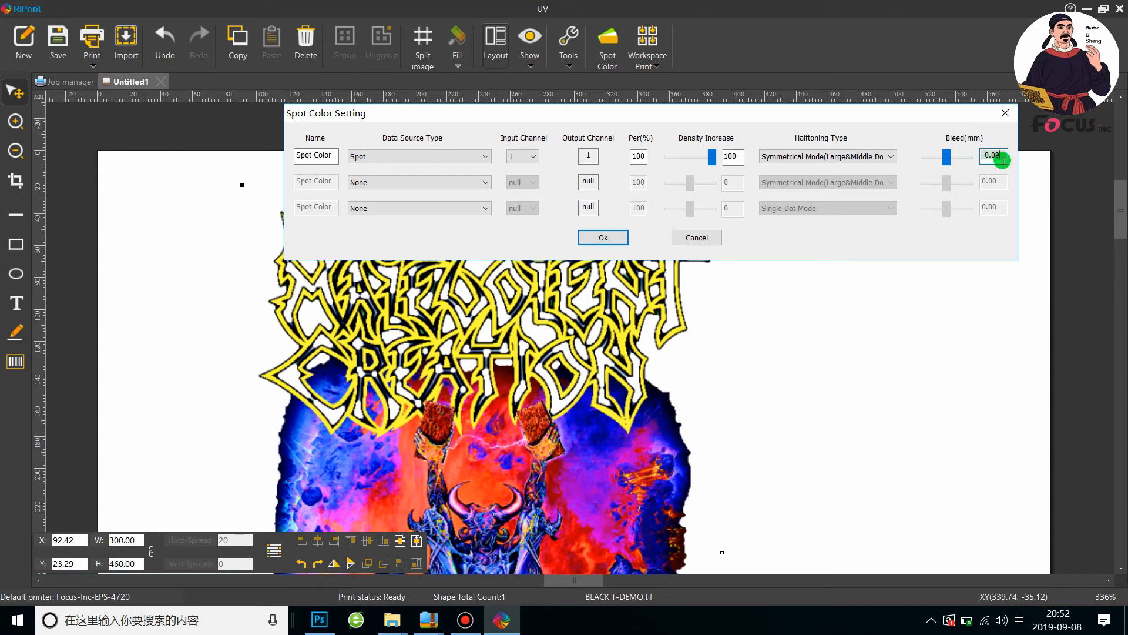
left_click(609, 237)
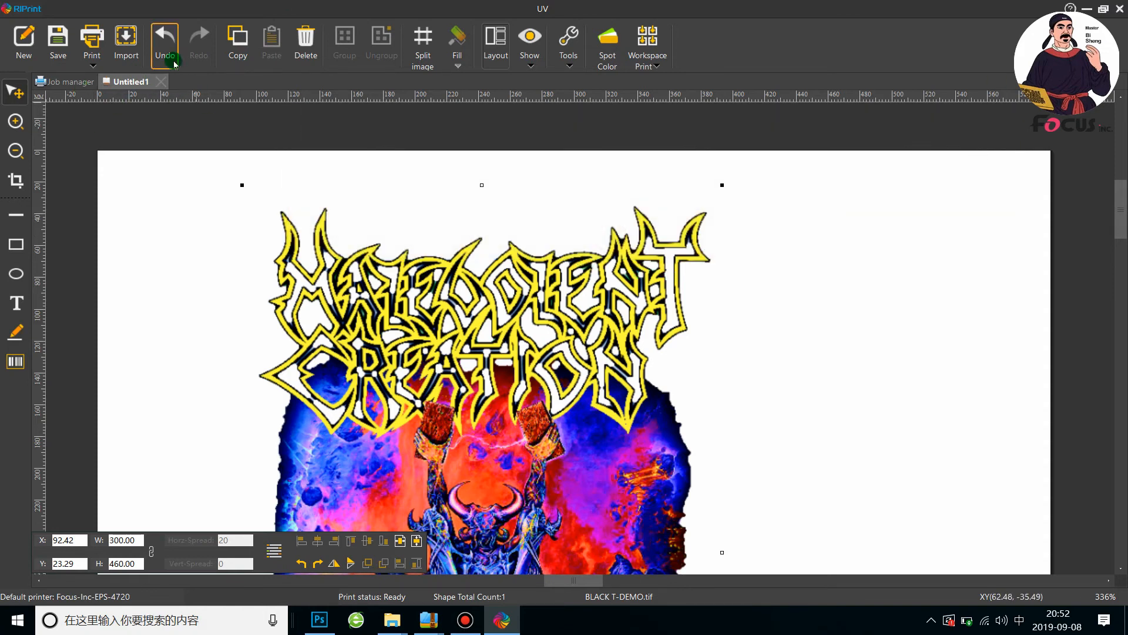
Start printing the artwork and select the FOCUS_DP_720x3600_6Pass_DTG_2019_8_22 solution
left_click(92, 43)
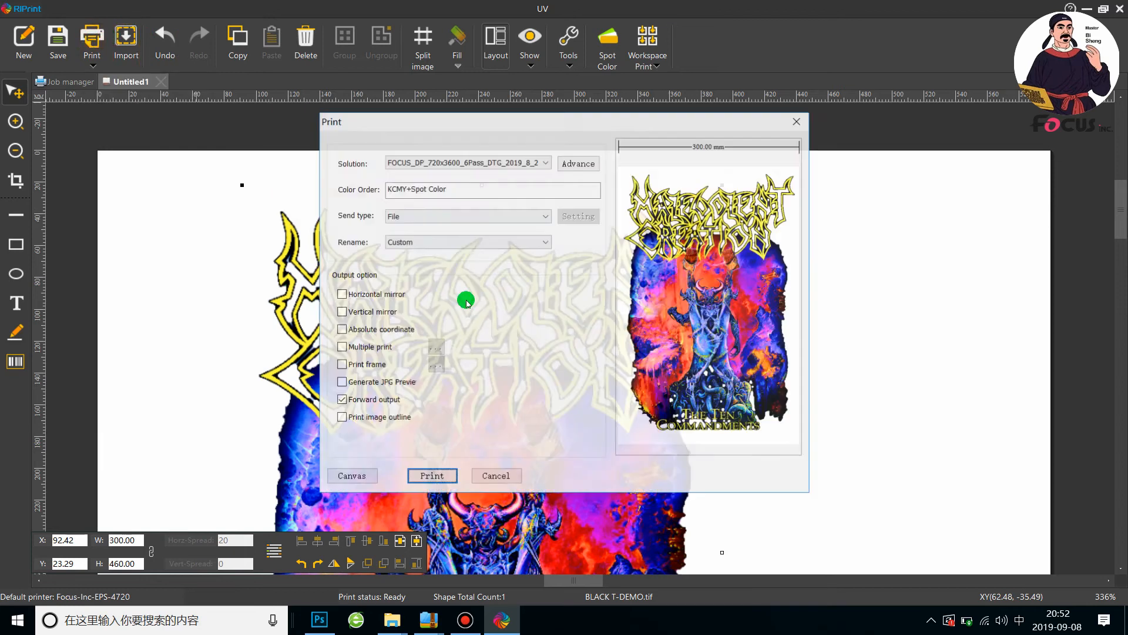
left_click(489, 163)
left_click(490, 163)
left_click(491, 163)
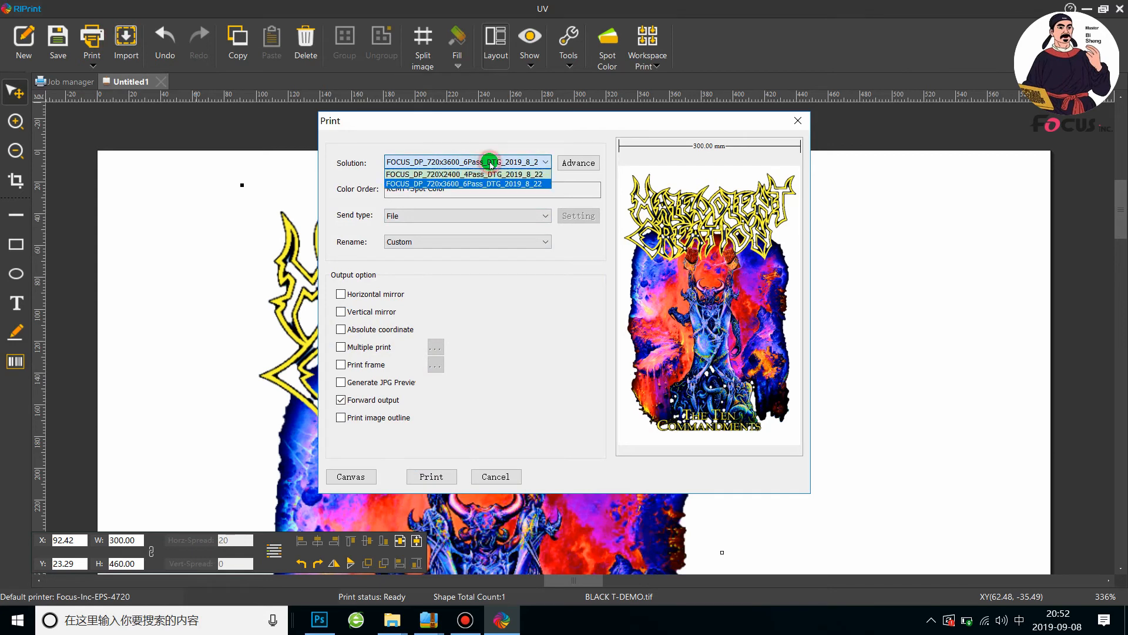
left_click(446, 183)
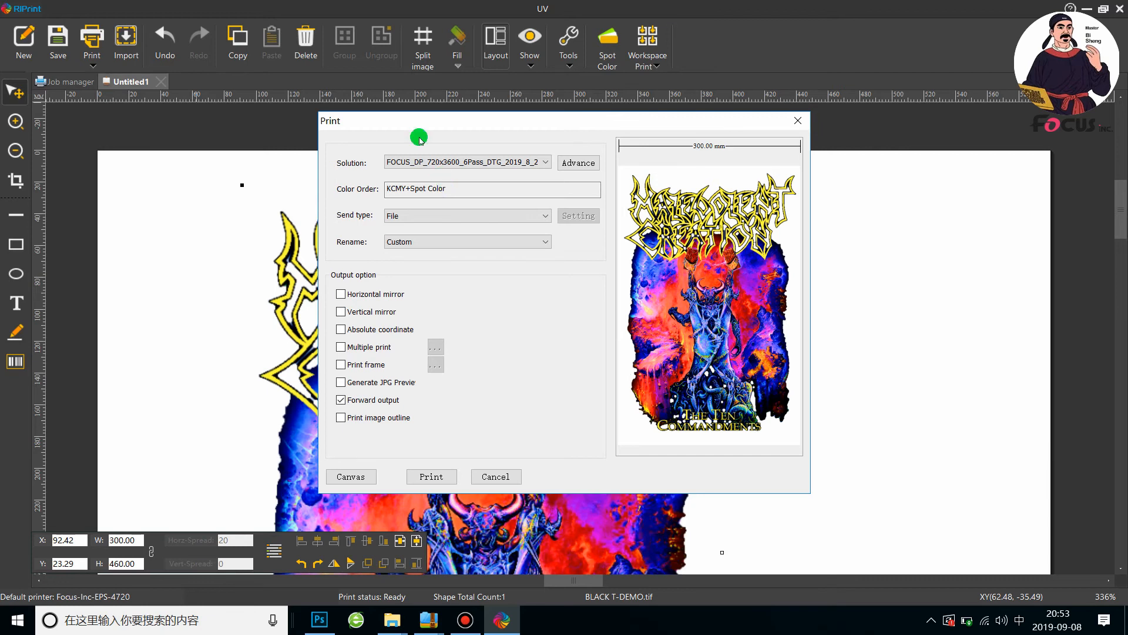
left_click(423, 159)
left_click(428, 183)
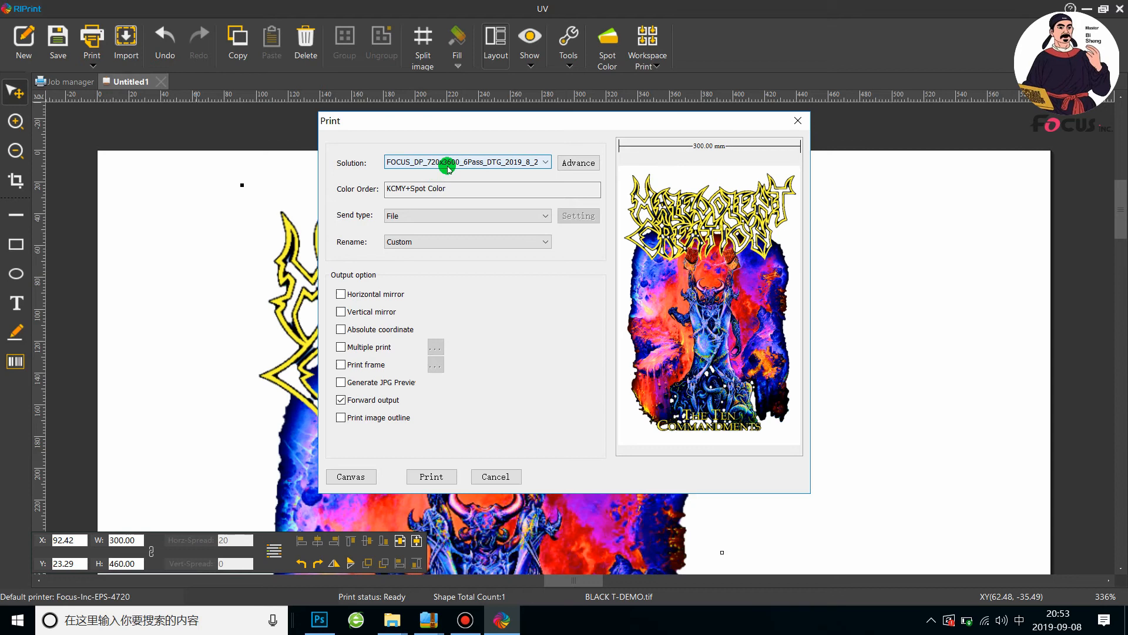
left_click(448, 166)
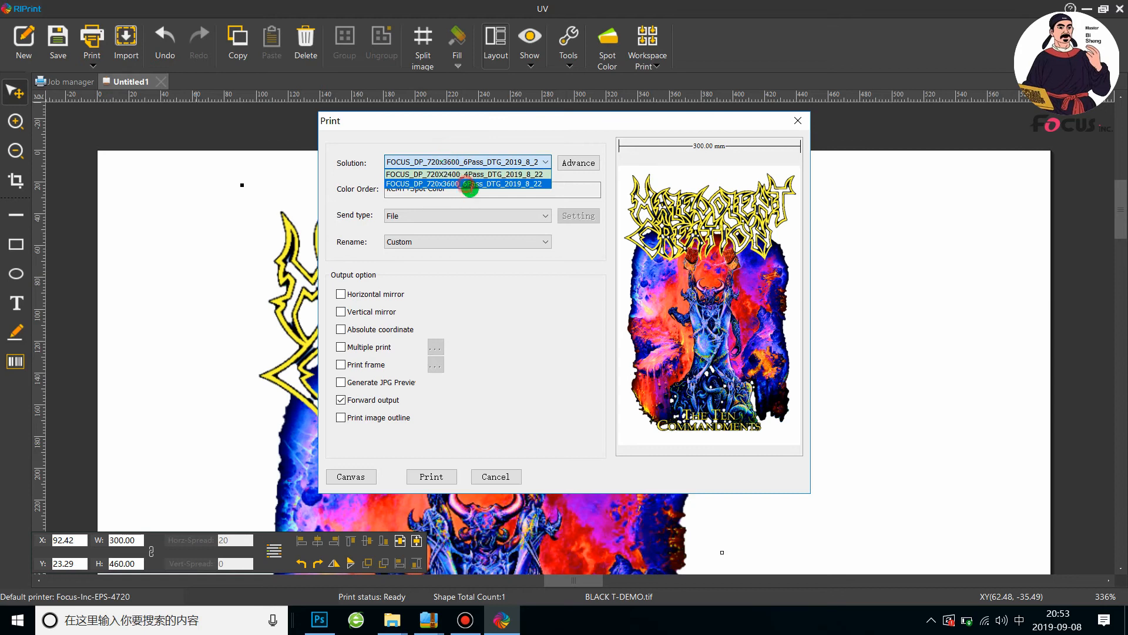
left_click(464, 184)
Check the print solution's advanced settings and its color order with ink adjustments, accepting both
left_click(588, 160)
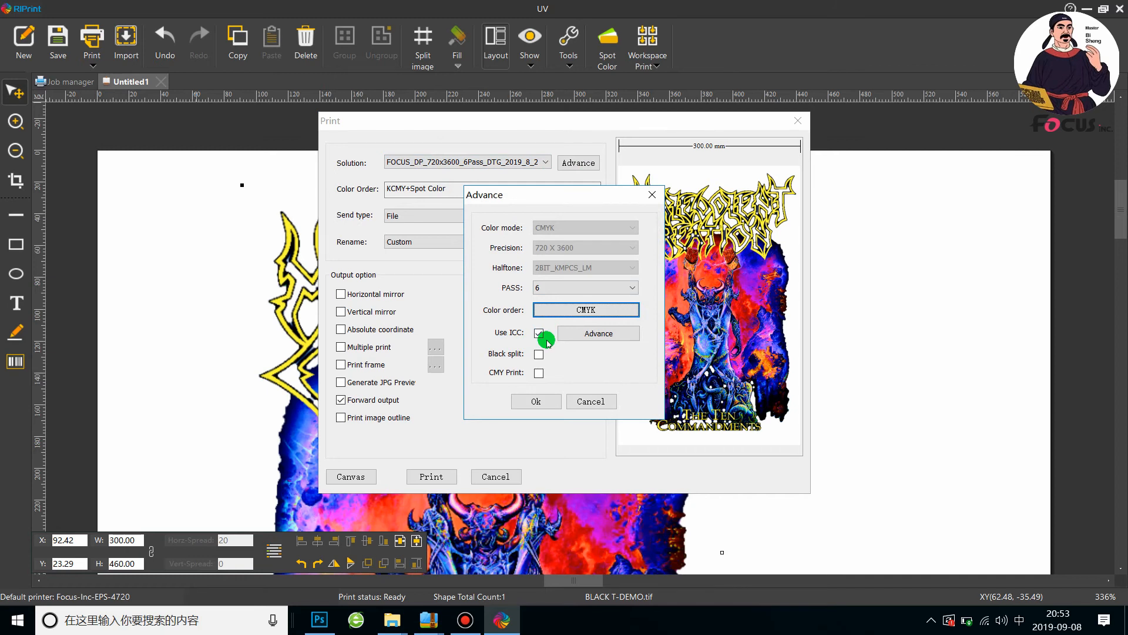
left_click(550, 311)
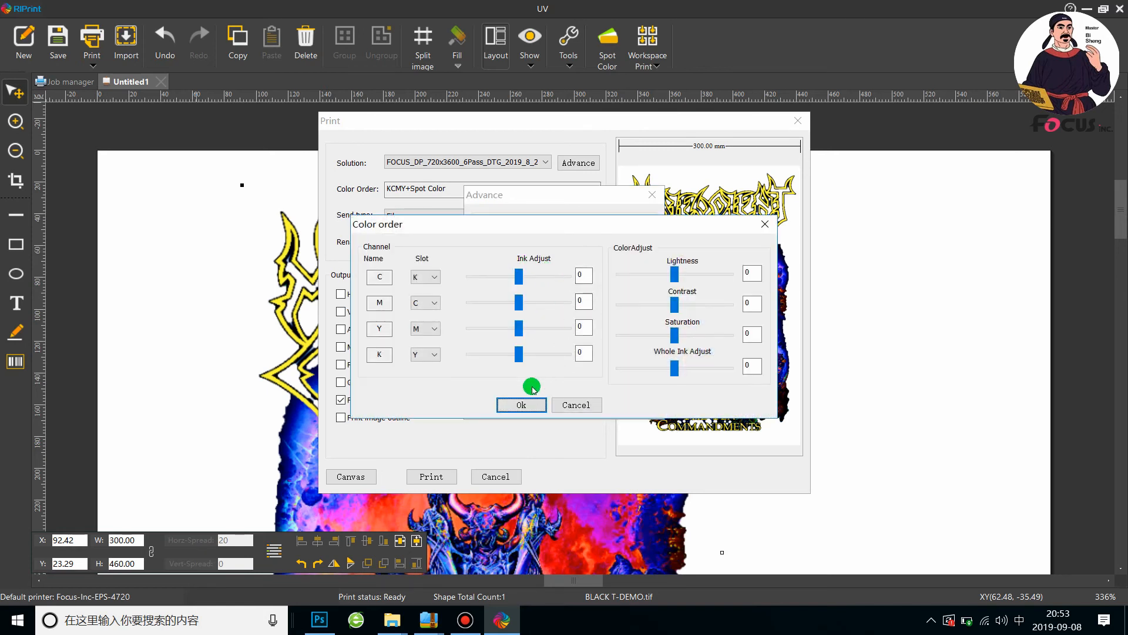
left_click(514, 410)
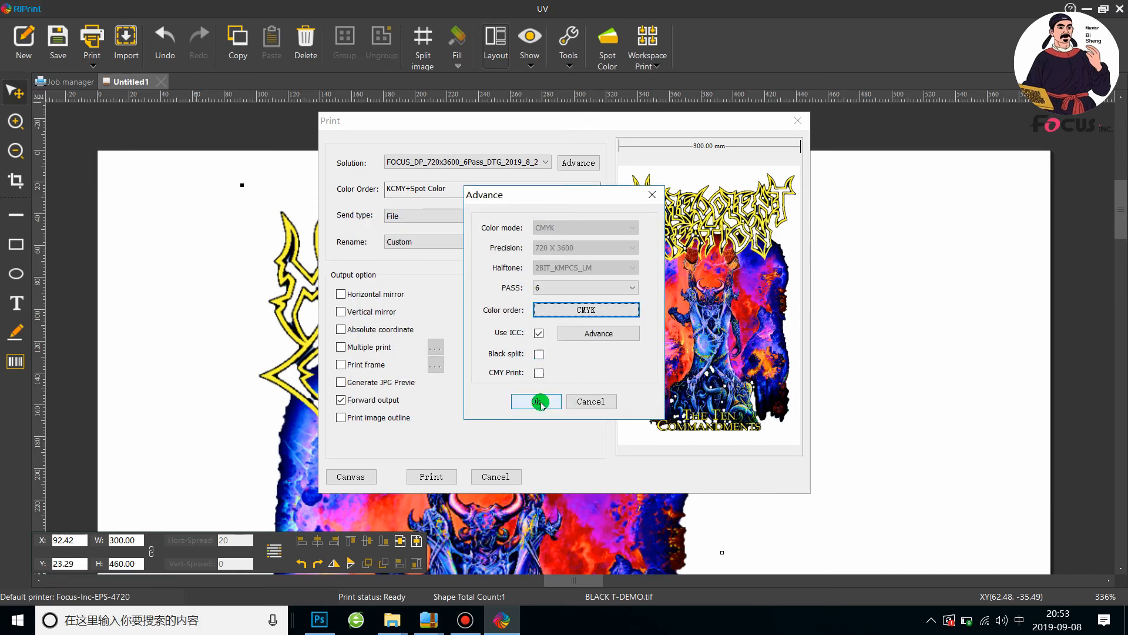
left_click(538, 404)
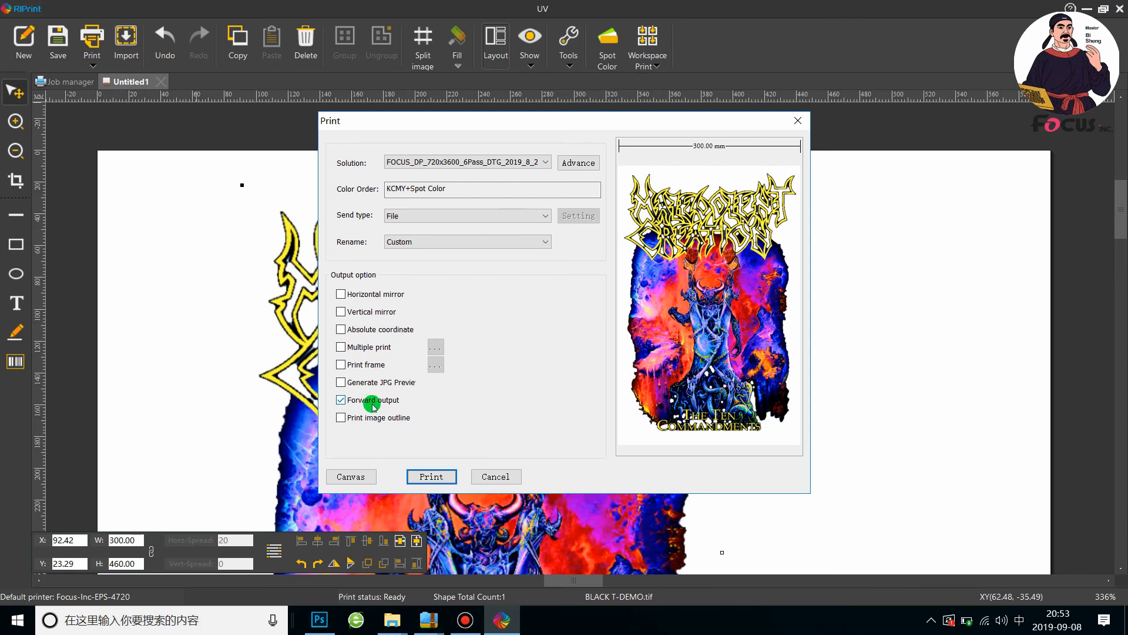
Print the artwork to a PRN file named BLACK T-DEMO on the desktop
left_click(434, 477)
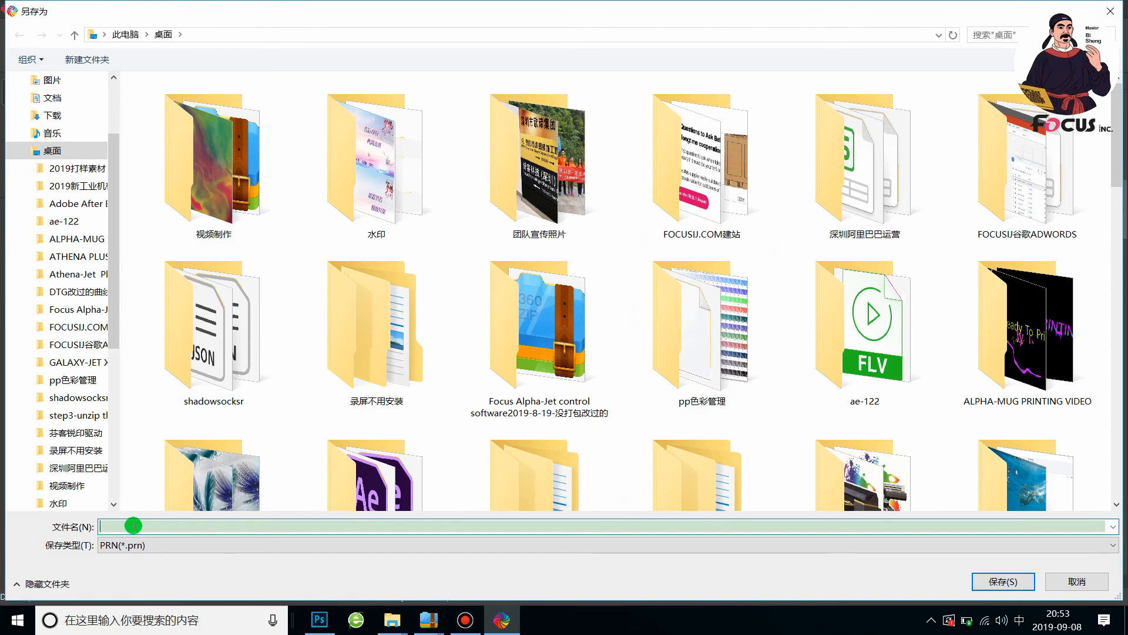
key("shift")
type("BLACK")
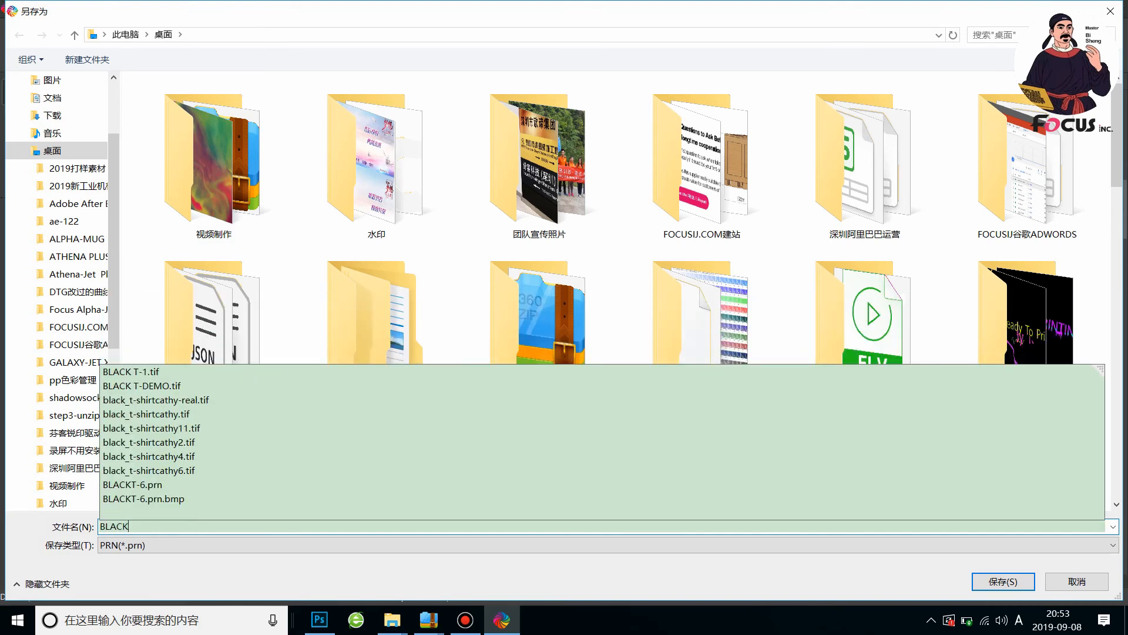
type(" T-DE")
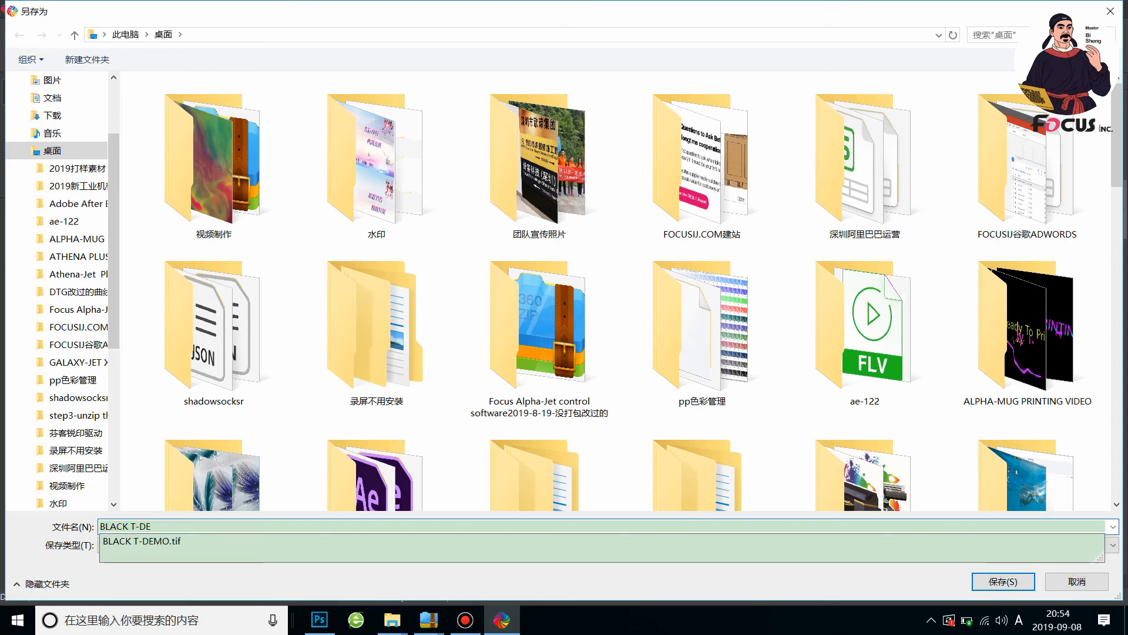
type("DMO")
key("BackSpace")
key("BackSpace")
key("BackSpace")
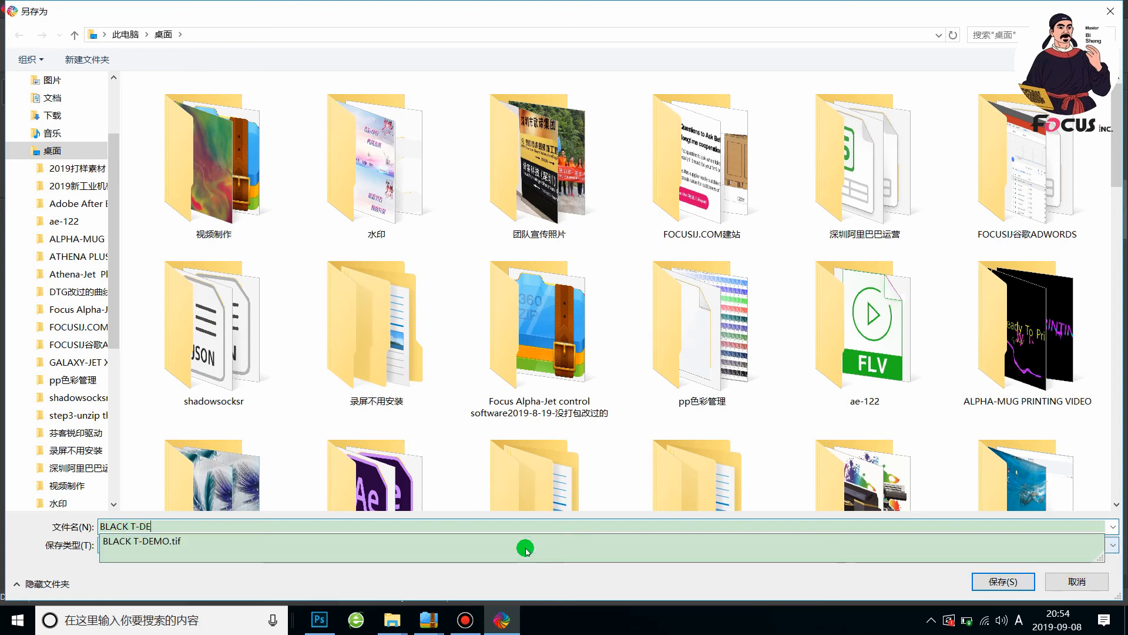
type("MO")
left_click(739, 595)
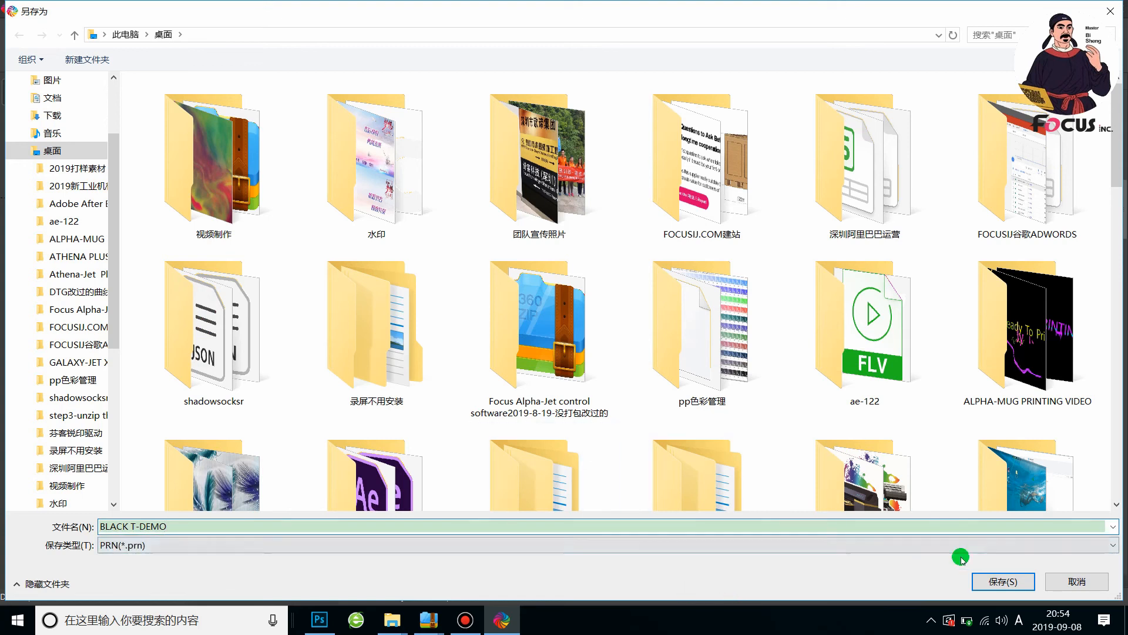
left_click(1003, 583)
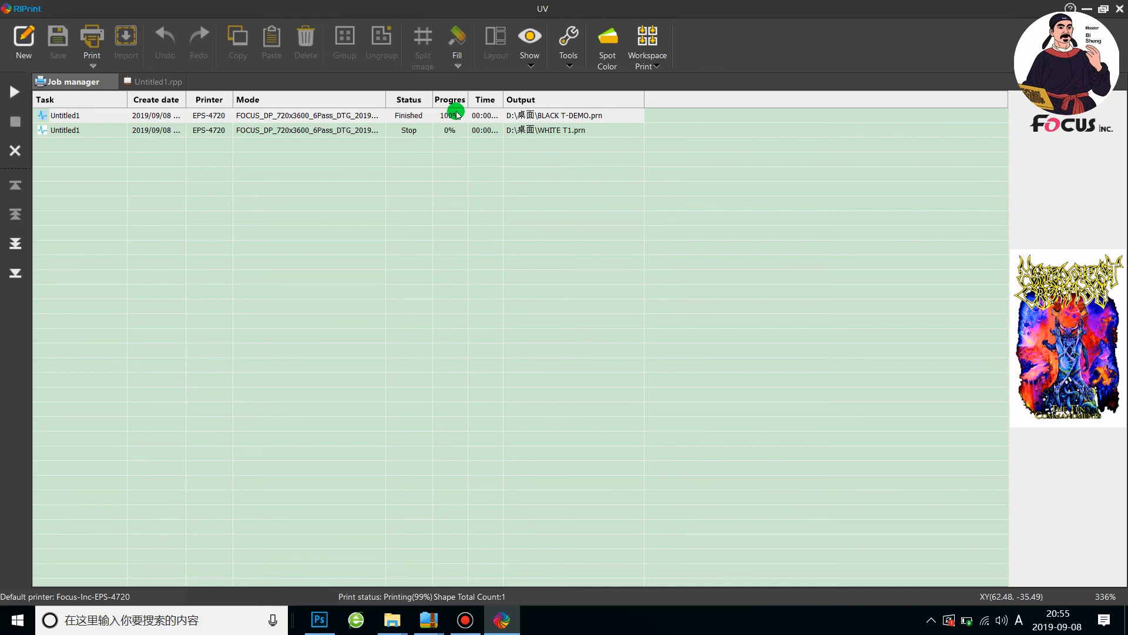
Minimize RIPrint and move BLACK T-DEMO.prn out of the desktop's file box to just below WHITE T1.prn
left_click(417, 114)
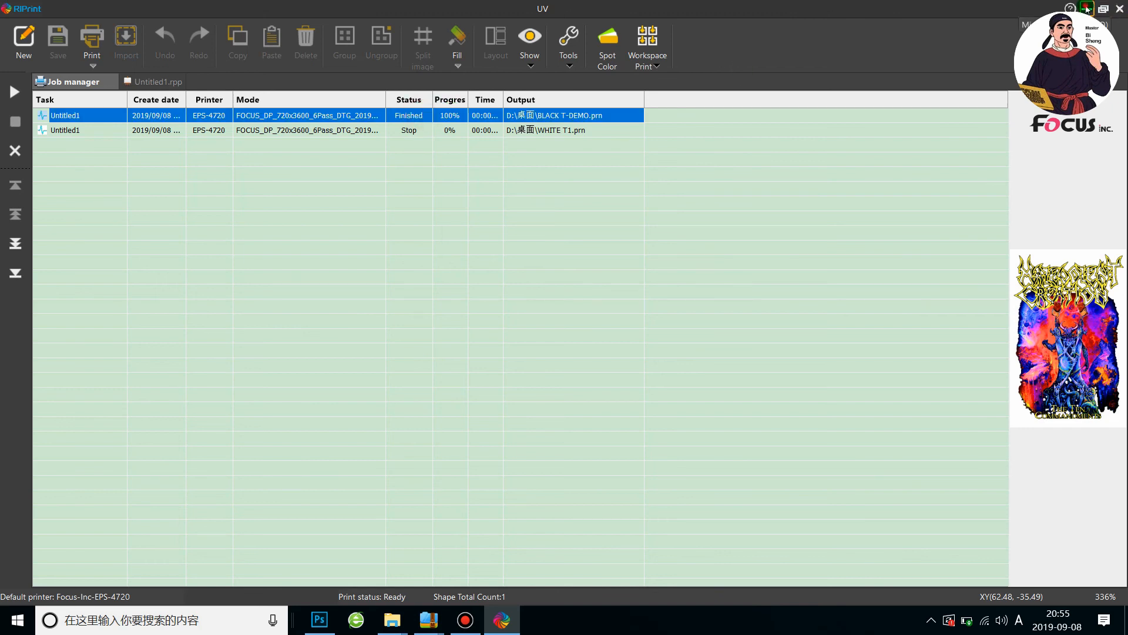
left_click(1087, 8)
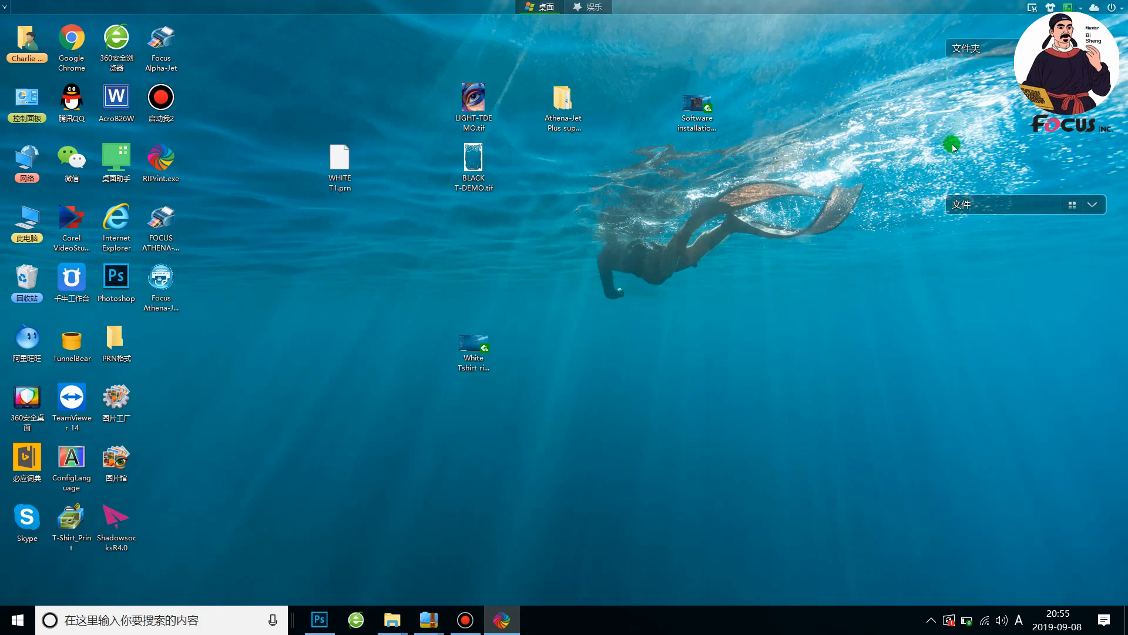
left_click(1096, 202)
left_click_drag(983, 577, 333, 248)
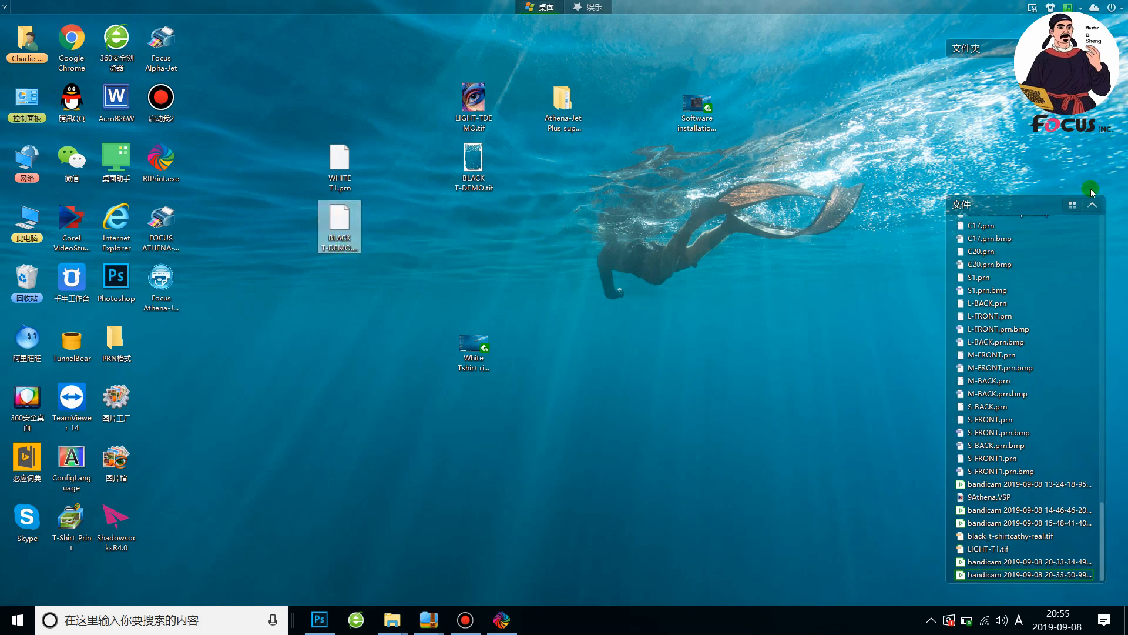
left_click(1093, 205)
left_click(346, 228)
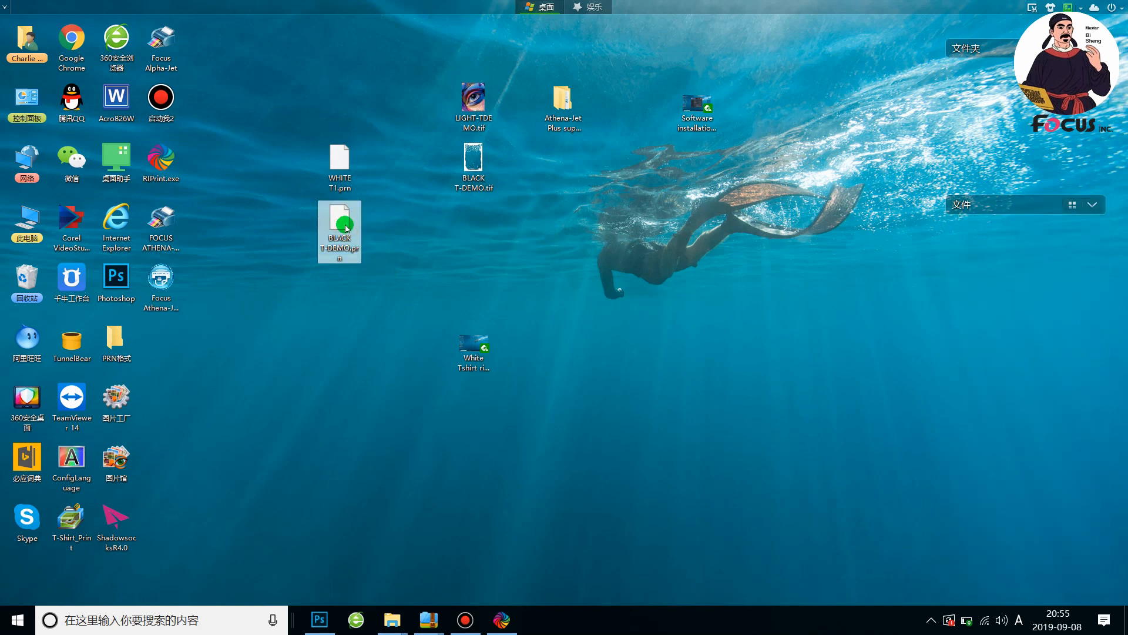
mouse_move(342, 230)
left_mouse_down()
mouse_move(335, 157)
mouse_move(335, 216)
left_mouse_up()
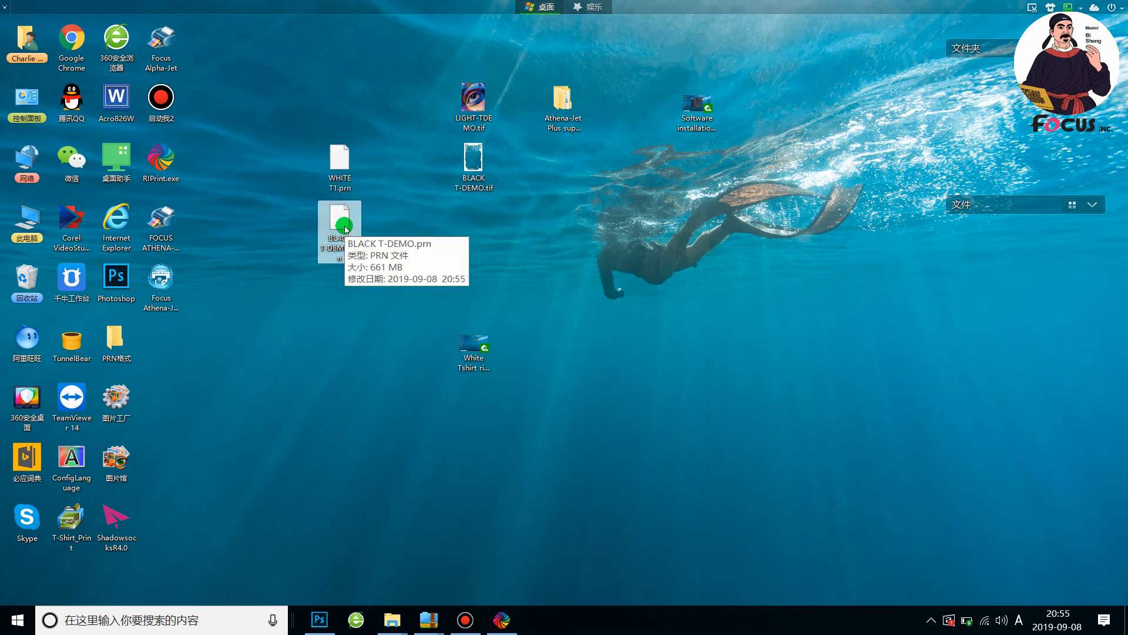